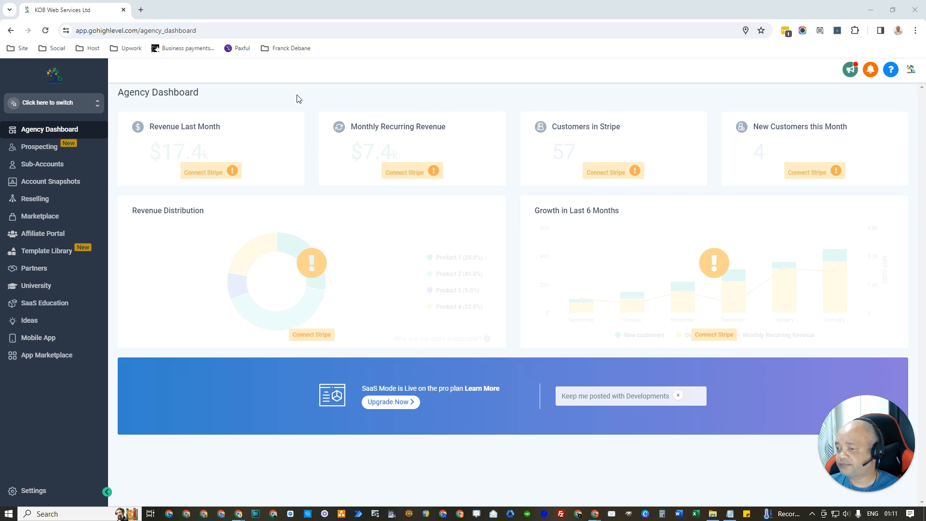
Step: Open the Sub-Accounts list, note the Feb 9, 2024 deletion notice, and begin adding a sub-account
{"action": "left_click", "coordinate": [52, 166]}
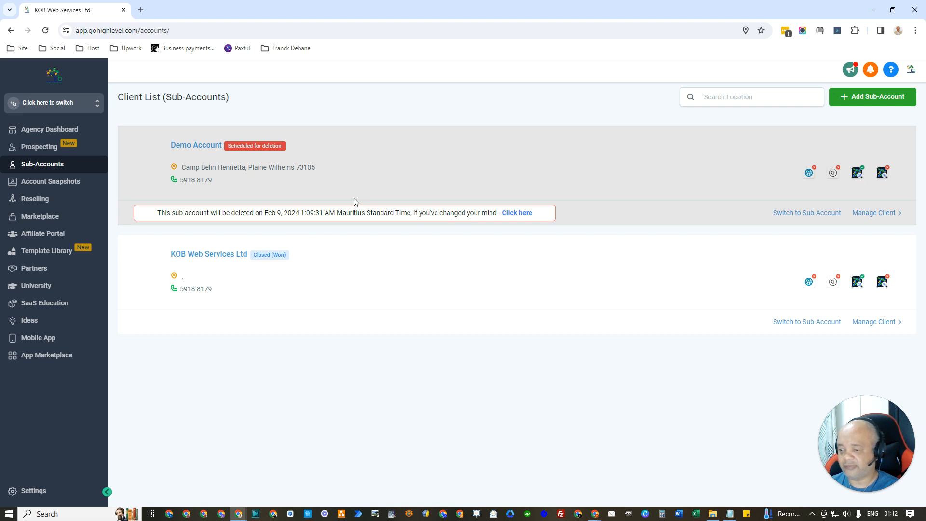
{"action": "left_click_drag", "start_coordinate": [264, 213], "coordinate": [330, 212]}
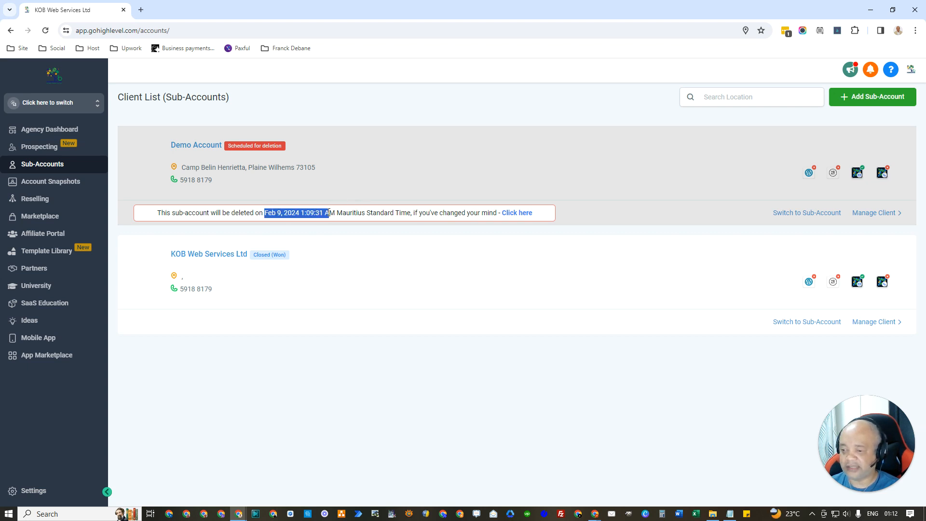
{"action": "left_click", "coordinate": [447, 103]}
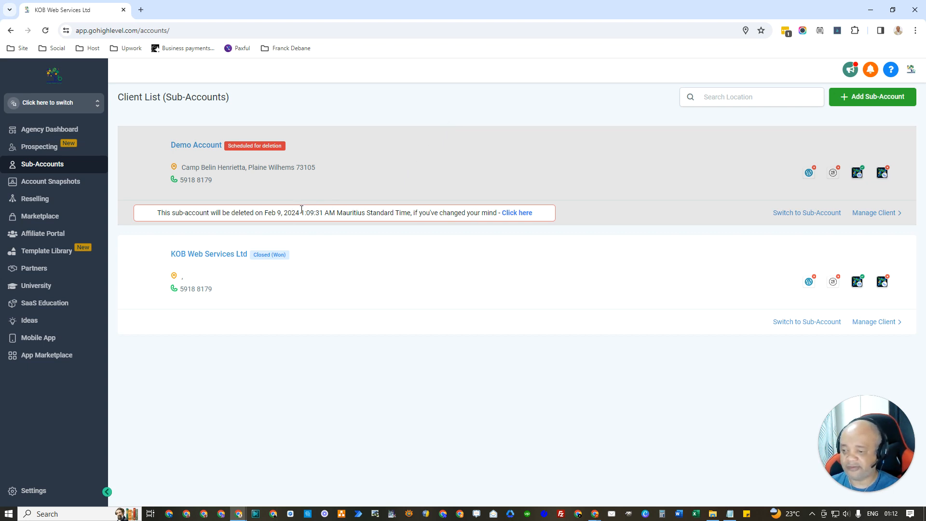
{"action": "left_click_drag", "start_coordinate": [263, 212], "coordinate": [301, 213]}
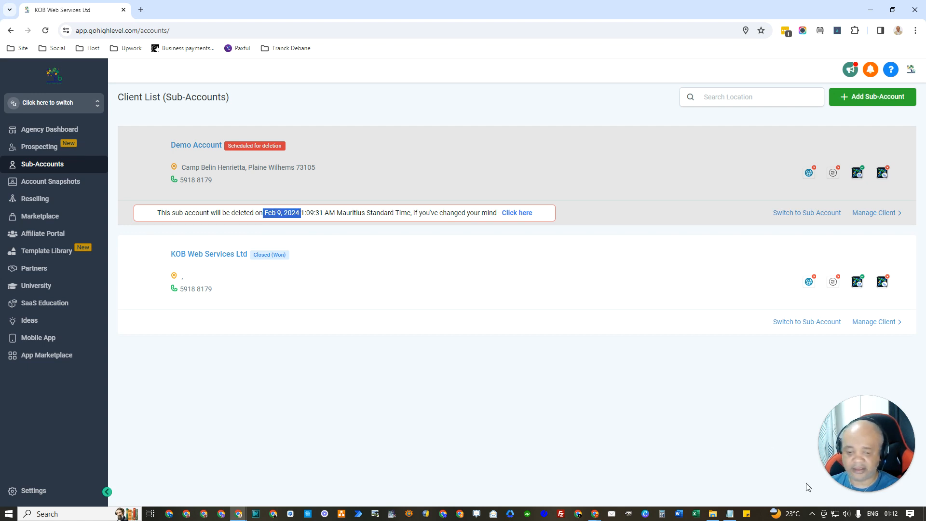
{"action": "left_click", "coordinate": [894, 517]}
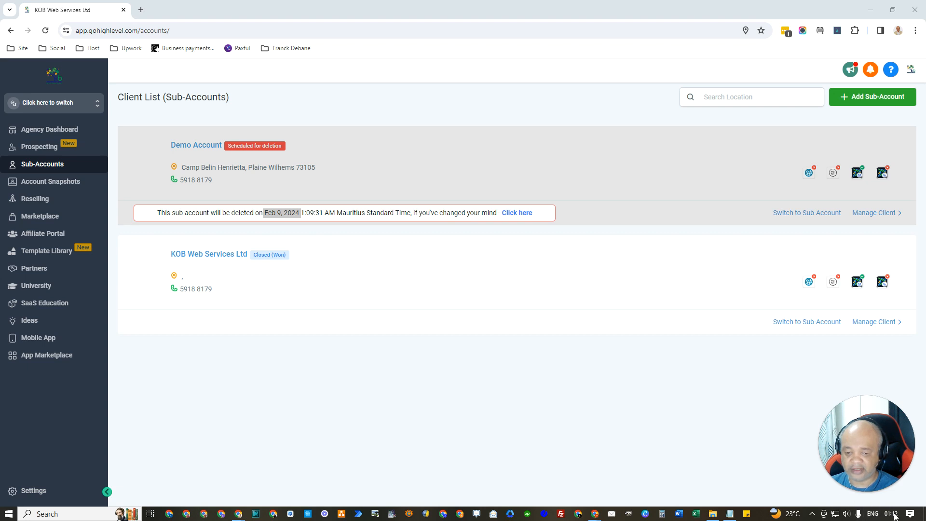
{"action": "left_click", "coordinate": [300, 220]}
{"action": "left_click_drag", "start_coordinate": [301, 212], "coordinate": [267, 213]}
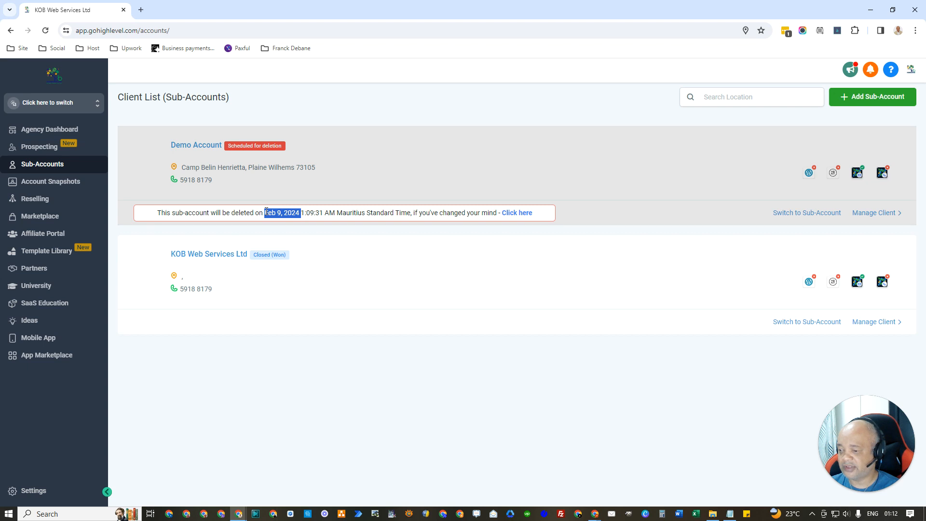
{"action": "left_click", "coordinate": [361, 214]}
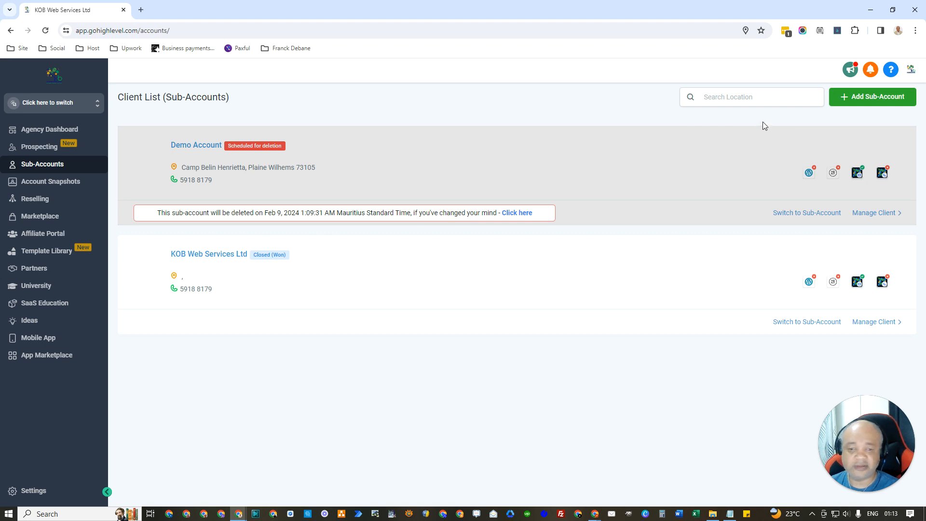
{"action": "left_click", "coordinate": [854, 100]}
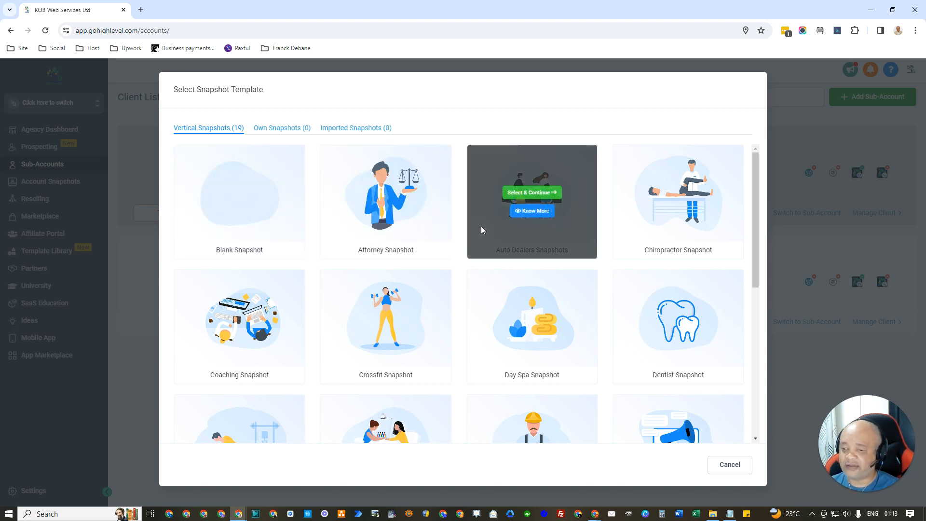
Step: Browse the 19 snapshot templates and continue with the Blank Snapshot
{"action": "scroll", "coordinate": [465, 232], "scroll_direction": "down", "scroll_amount": 5}
{"action": "scroll", "coordinate": [465, 231], "scroll_direction": "down", "scroll_amount": 2}
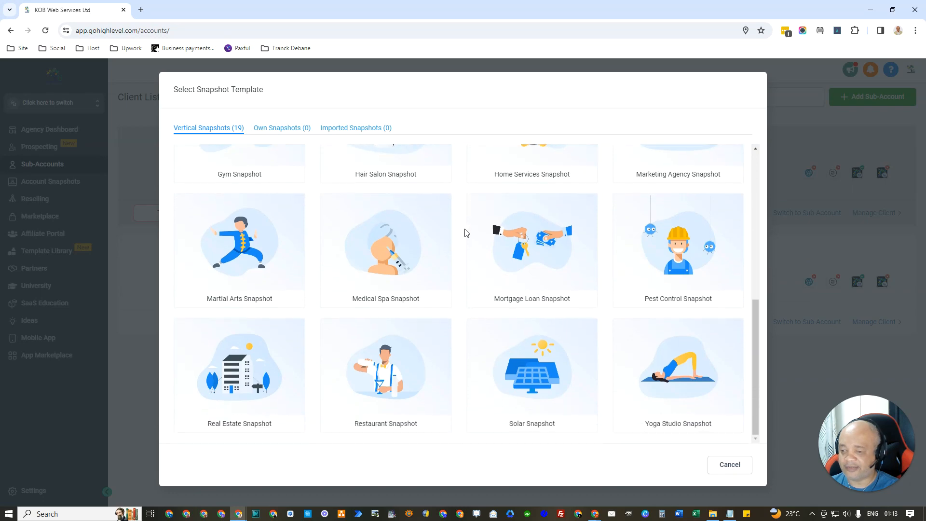
{"action": "scroll", "coordinate": [466, 232], "scroll_direction": "up", "scroll_amount": 7}
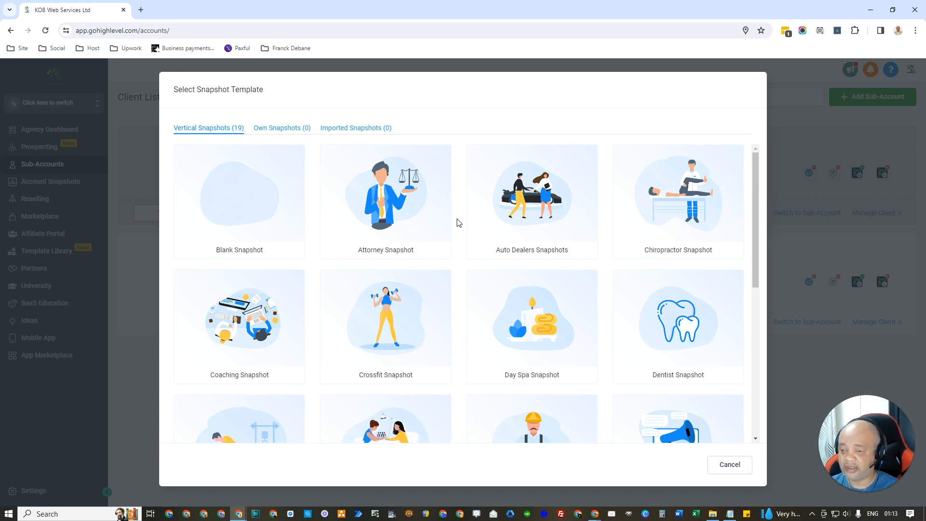
{"action": "scroll", "coordinate": [459, 222], "scroll_direction": "down", "scroll_amount": 1}
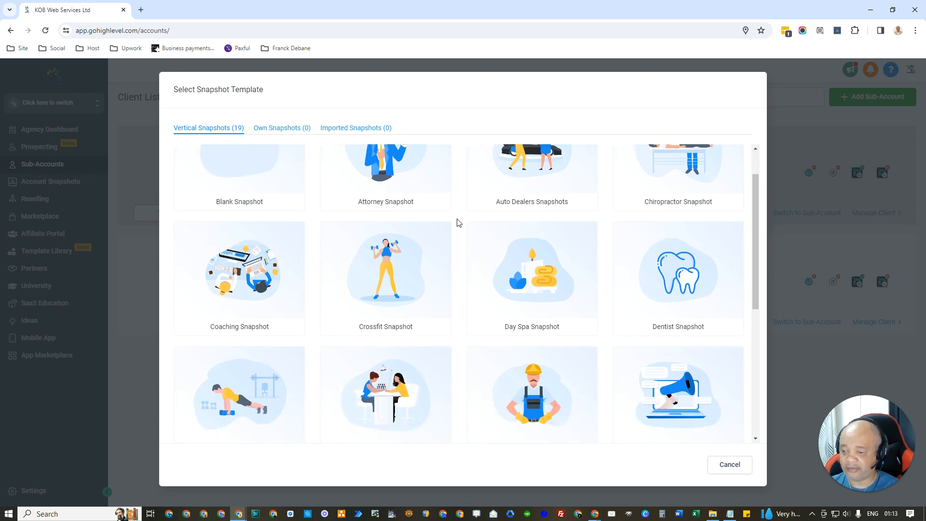
{"action": "scroll", "coordinate": [458, 222], "scroll_direction": "up", "scroll_amount": 1}
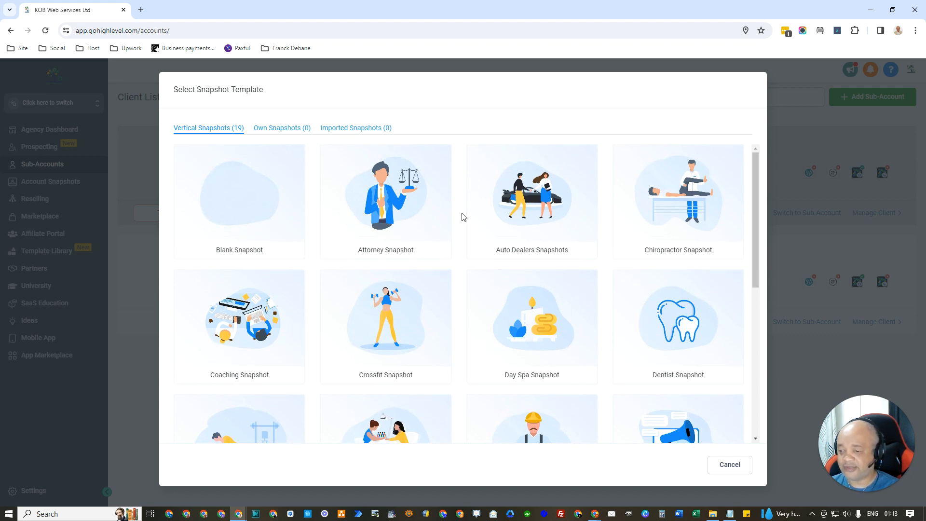
{"action": "scroll", "coordinate": [463, 217], "scroll_direction": "down", "scroll_amount": 1}
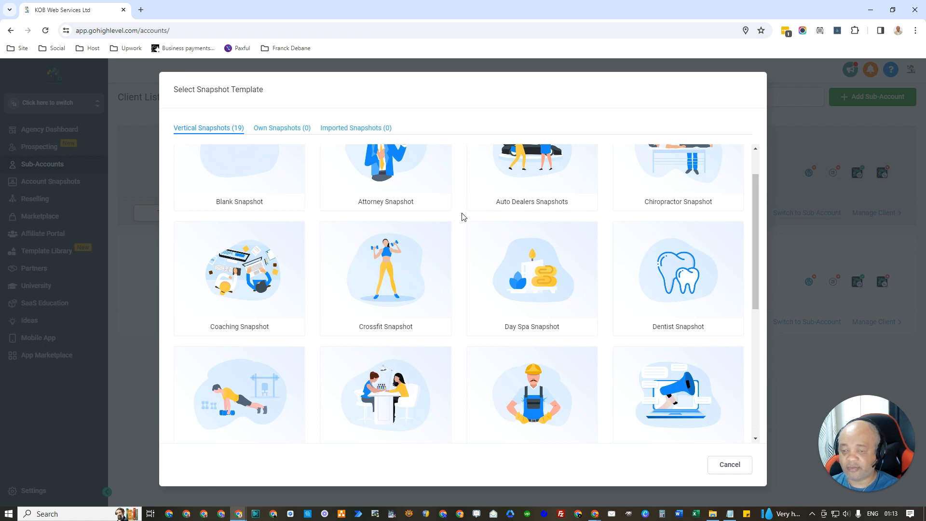
{"action": "scroll", "coordinate": [450, 335], "scroll_direction": "down", "scroll_amount": 3}
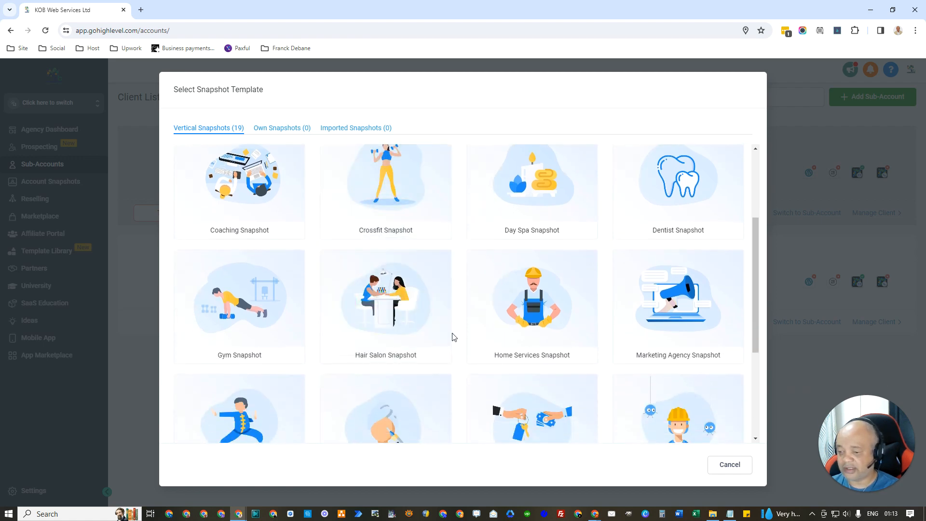
{"action": "scroll", "coordinate": [456, 335], "scroll_direction": "down", "scroll_amount": 3}
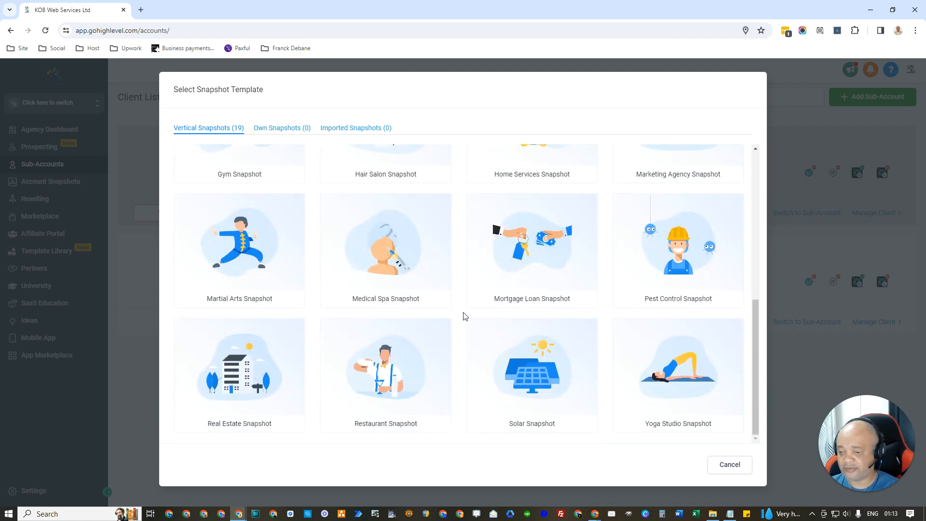
{"action": "scroll", "coordinate": [463, 318], "scroll_direction": "up", "scroll_amount": 3}
{"action": "scroll", "coordinate": [465, 317], "scroll_direction": "up", "scroll_amount": 3}
{"action": "mouse_move", "coordinate": [213, 209]}
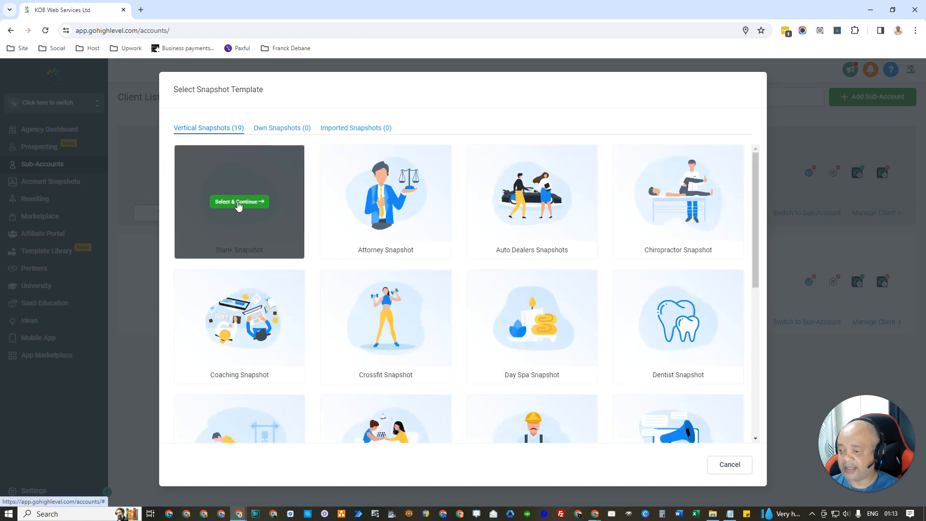
{"action": "left_click", "coordinate": [238, 202]}
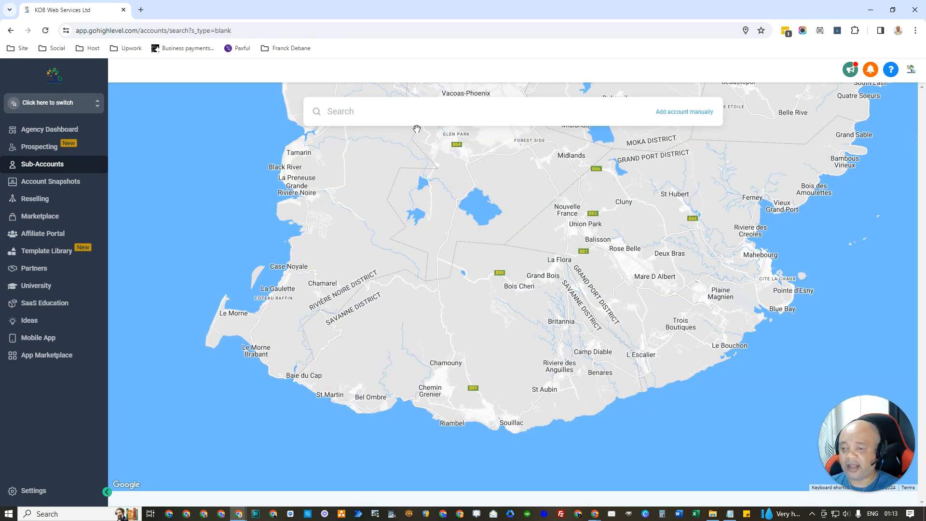
Step: Search 'Vacoas' and choose Vacoas-Phoenix, Mauritius as the business location
{"action": "left_click", "coordinate": [392, 116]}
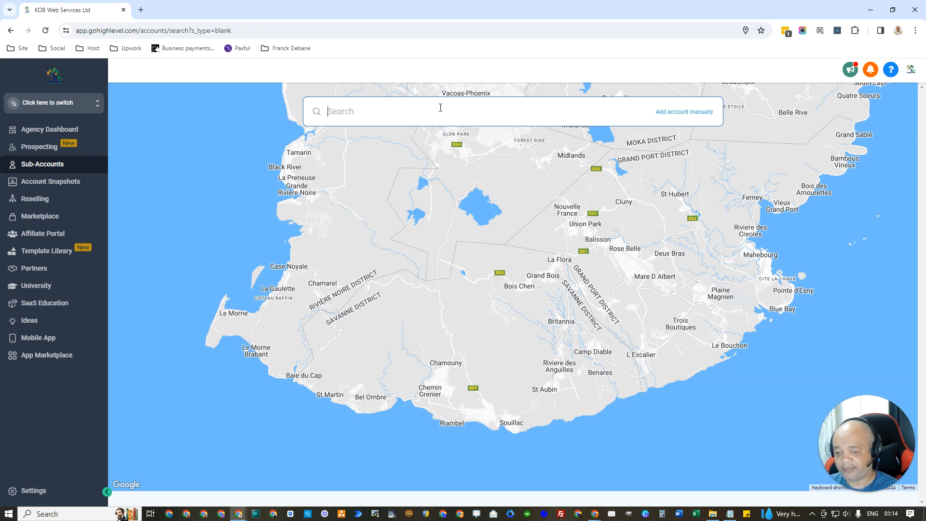
{"action": "type", "text": "Vacoas"}
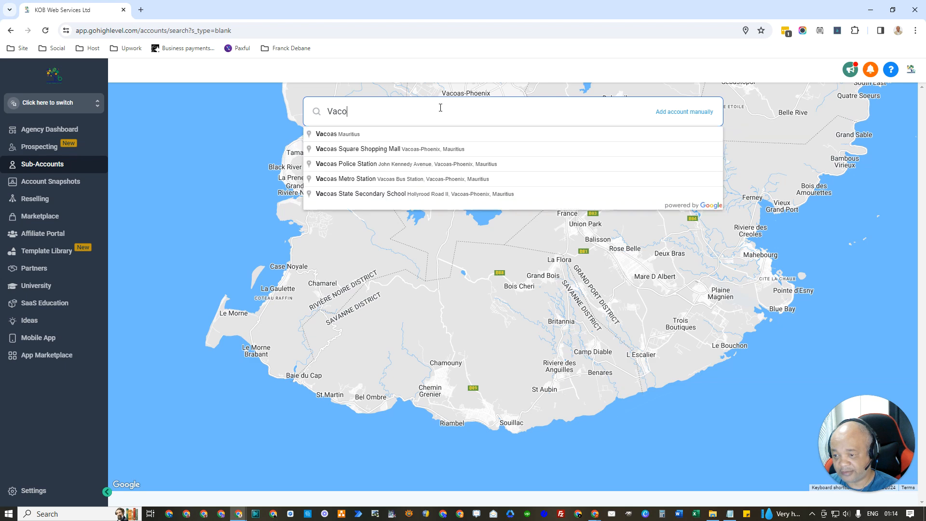
{"action": "left_click", "coordinate": [357, 135]}
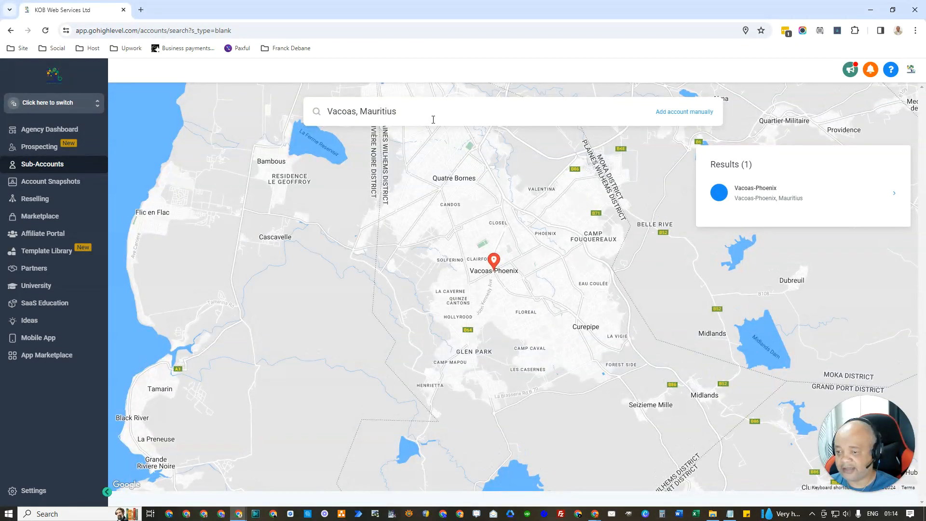
{"action": "left_click", "coordinate": [762, 193]}
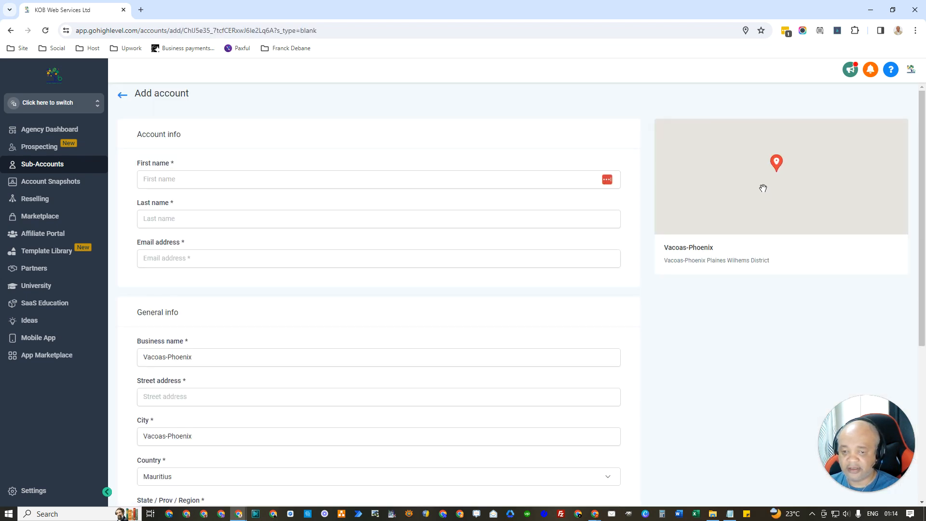
Step: Fill in the contact's first name, last name and e-mail address
{"action": "scroll", "coordinate": [351, 275], "scroll_direction": "down", "scroll_amount": 5}
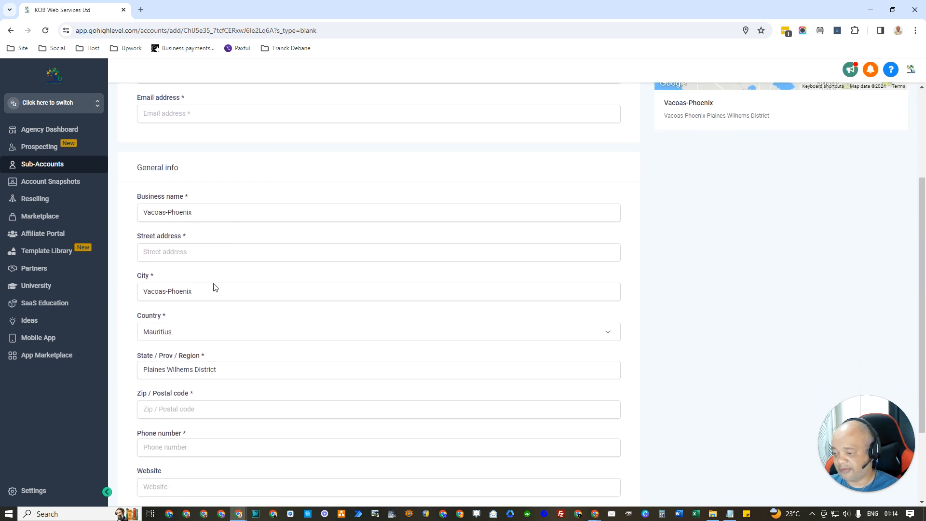
{"action": "scroll", "coordinate": [205, 344], "scroll_direction": "up", "scroll_amount": 5}
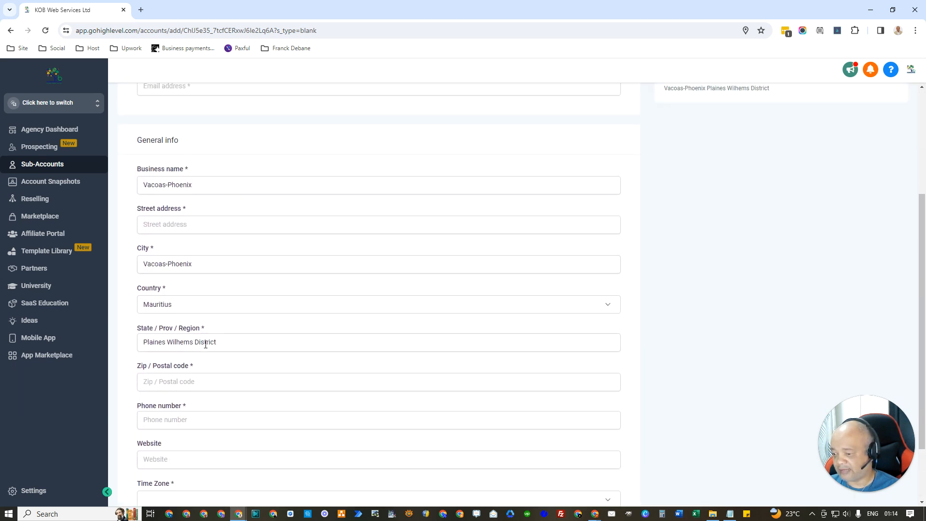
{"action": "left_click", "coordinate": [206, 178]}
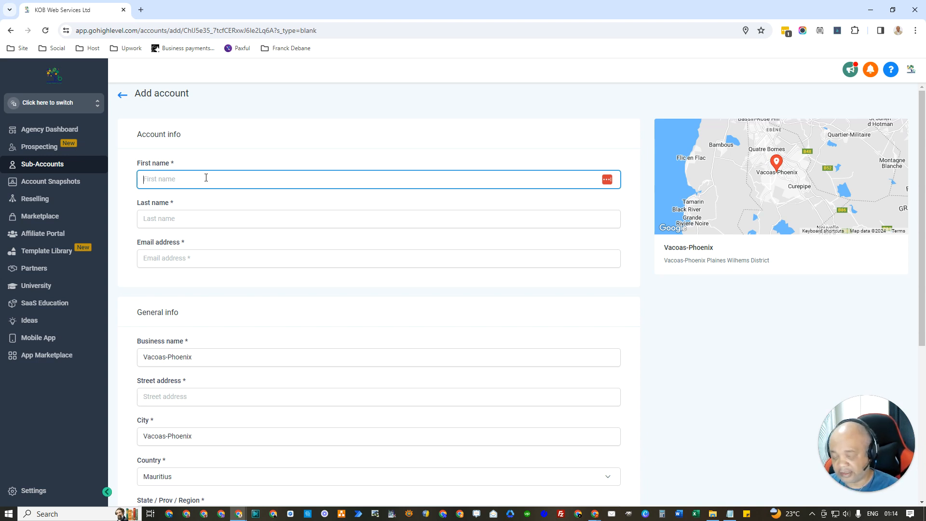
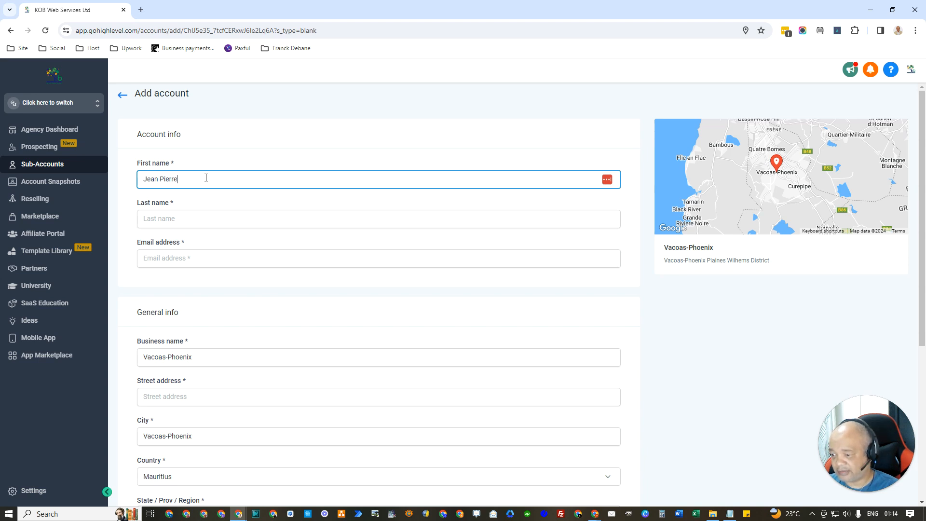
{"action": "key", "text": "Tab"}
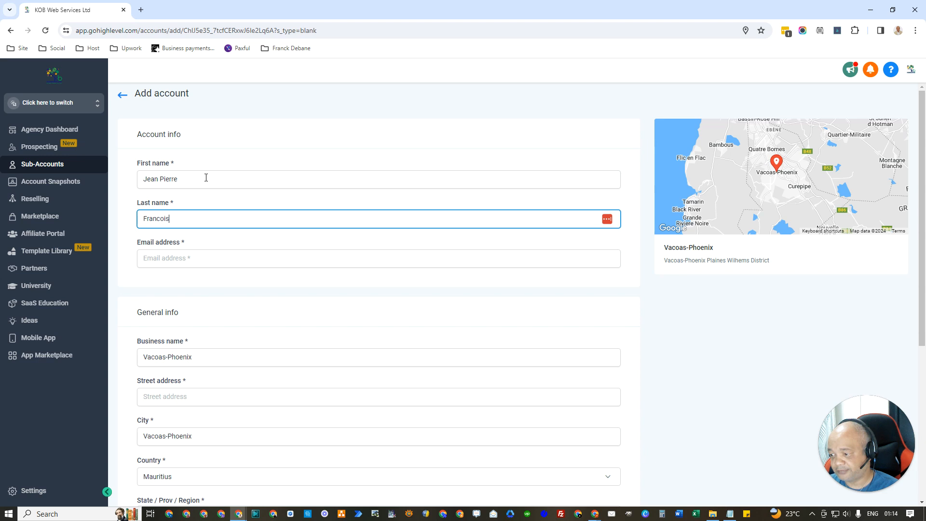
{"action": "key", "text": "Tab"}
{"action": "type", "text": "jpfran"}
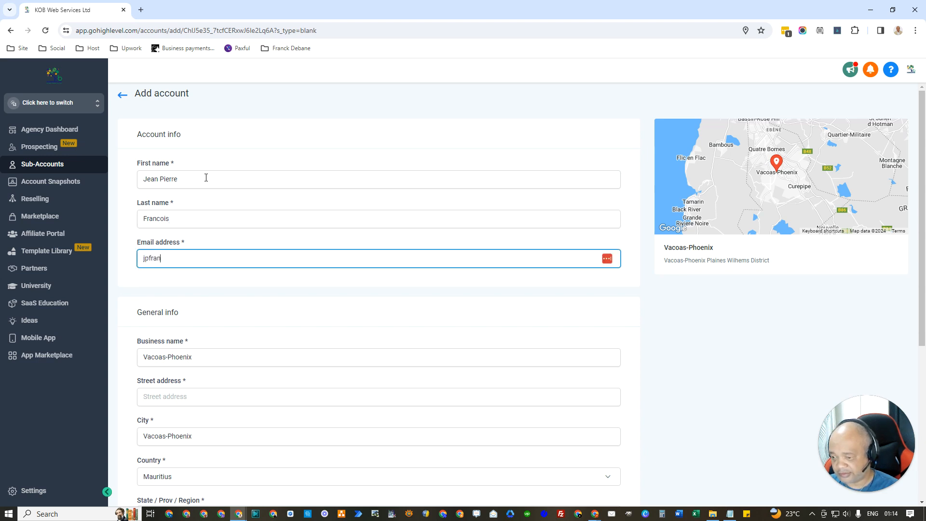
{"action": "key", "text": "BackSpace"}
{"action": "key", "text": "BackSpace"}
{"action": "key", "text": "BackSpace"}
{"action": "key", "text": "BackSpace"}
{"action": "key", "text": "BackSpace"}
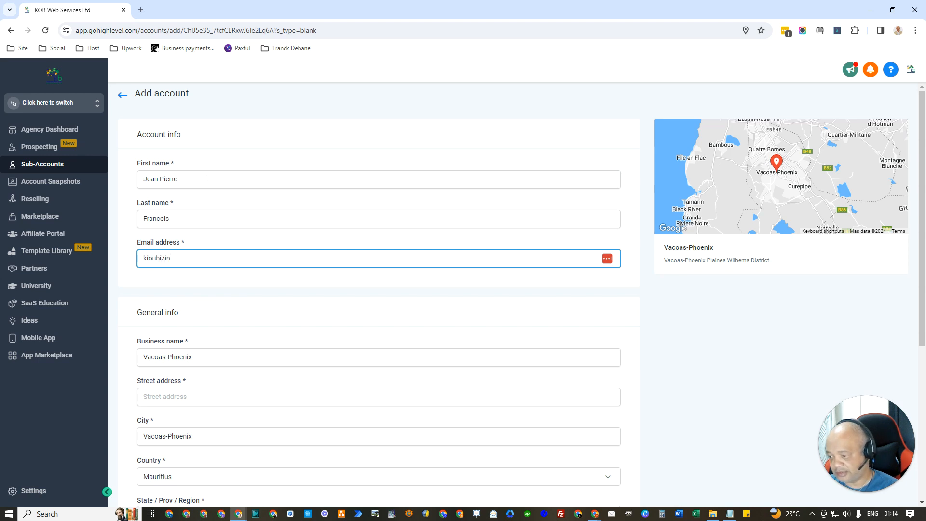
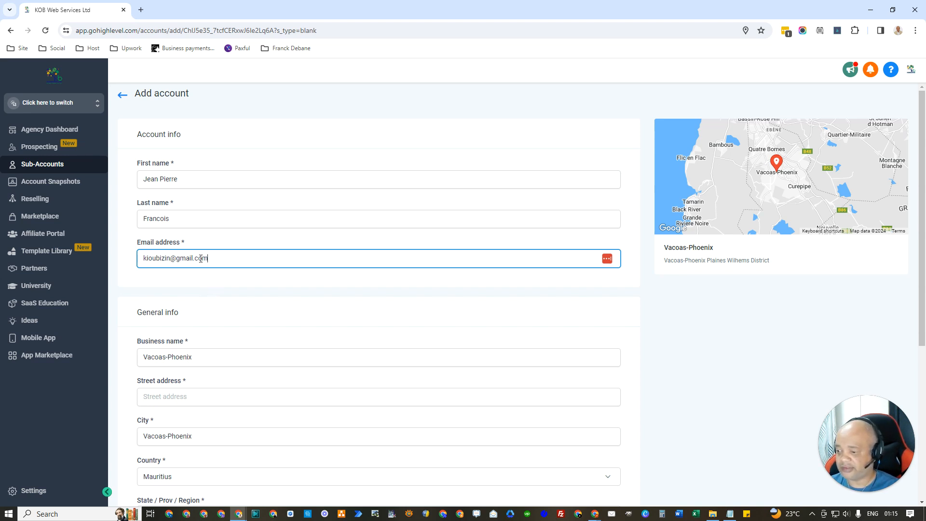
{"action": "left_click_drag", "start_coordinate": [208, 259], "coordinate": [137, 261]}
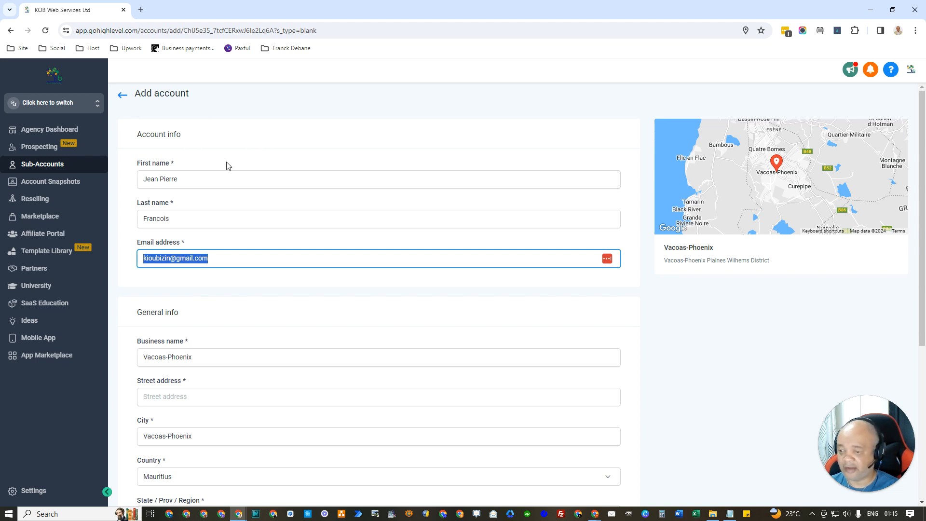
Step: Set the business name to 'My Demo Business' and the street address to Camp Belin
{"action": "scroll", "coordinate": [233, 235], "scroll_direction": "down", "scroll_amount": 1}
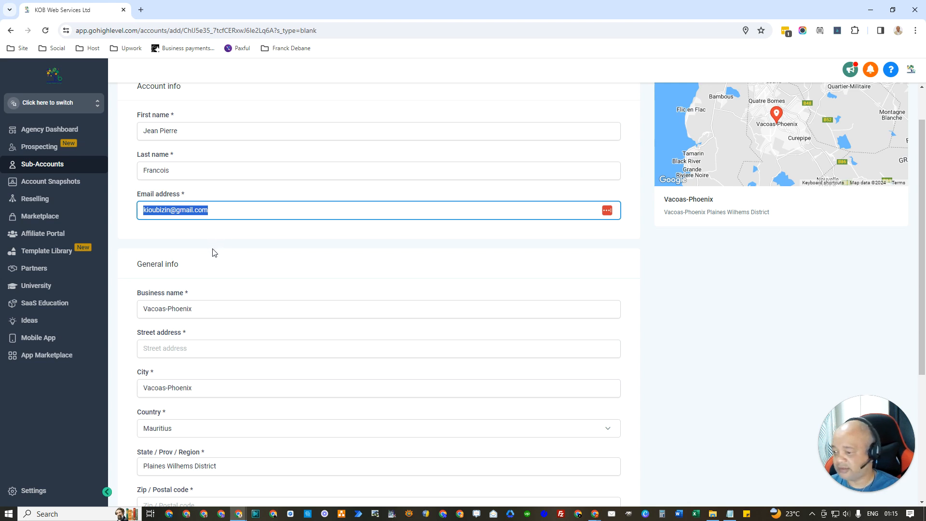
{"action": "scroll", "coordinate": [212, 256], "scroll_direction": "down", "scroll_amount": 1}
{"action": "scroll", "coordinate": [193, 286], "scroll_direction": "down", "scroll_amount": 1}
{"action": "left_click", "coordinate": [199, 210]}
{"action": "key", "text": "ctrl+a"}
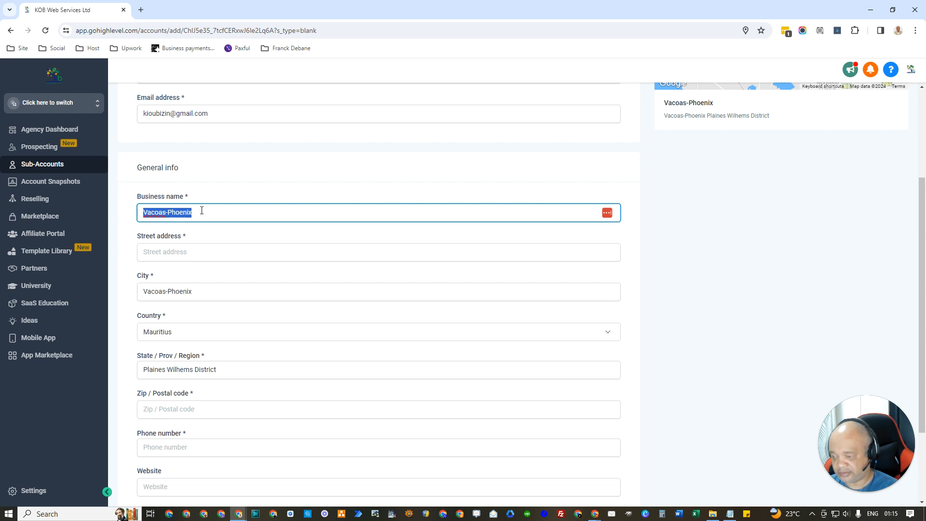
{"action": "type", "text": "De"}
{"action": "key", "text": "BackSpace"}
{"action": "key", "text": "BackSpace"}
{"action": "type", "text": "My Demo Business"}
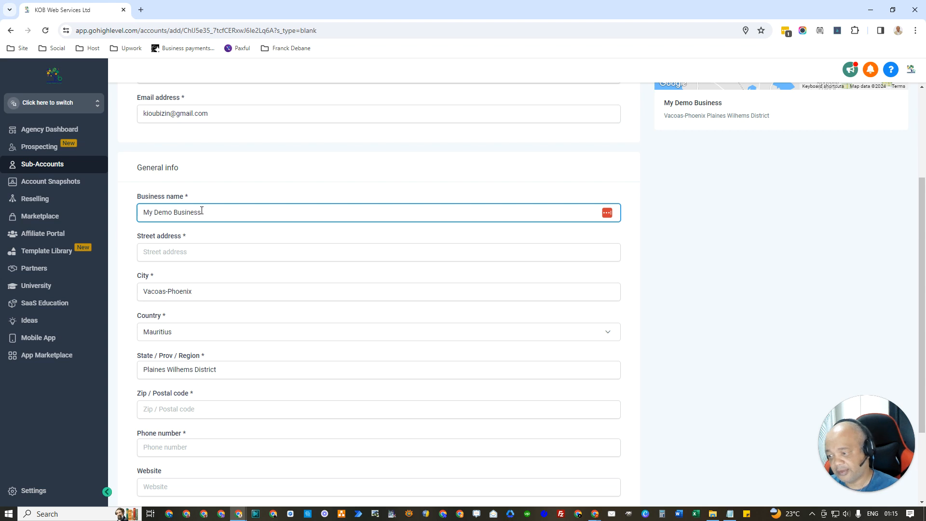
{"action": "left_click", "coordinate": [200, 248]}
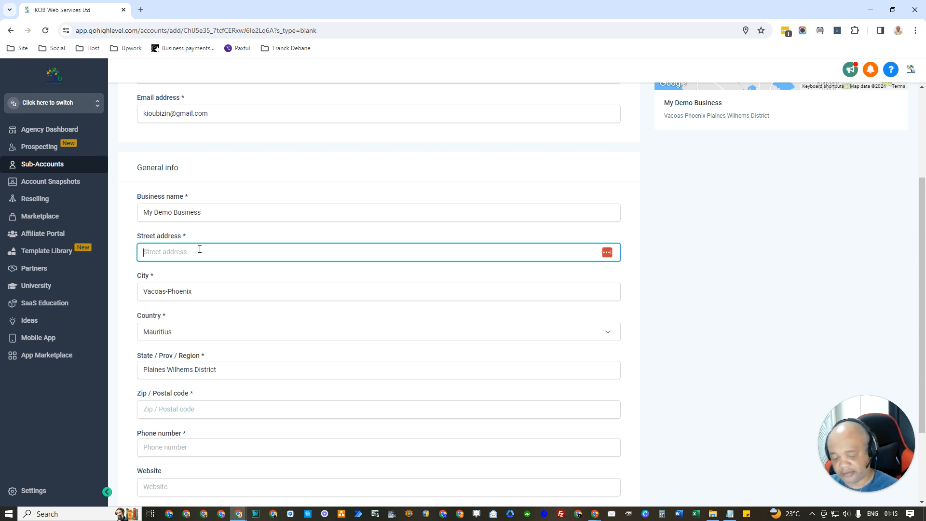
{"action": "type", "text": "Ca"}
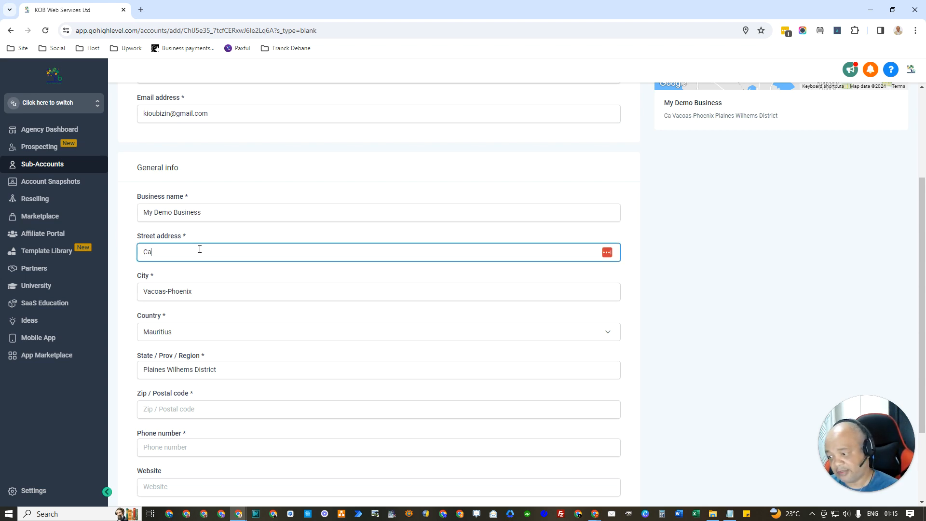
{"action": "type", "text": "mp Belin"}
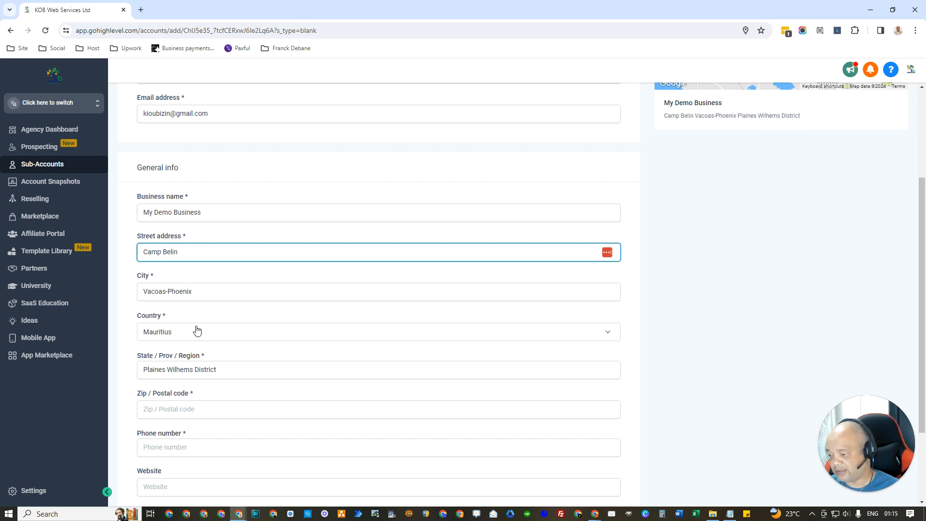
Step: Enter postal code 73105 and the business phone number
{"action": "scroll", "coordinate": [197, 327], "scroll_direction": "down", "scroll_amount": 1}
{"action": "scroll", "coordinate": [219, 335], "scroll_direction": "down", "scroll_amount": 2}
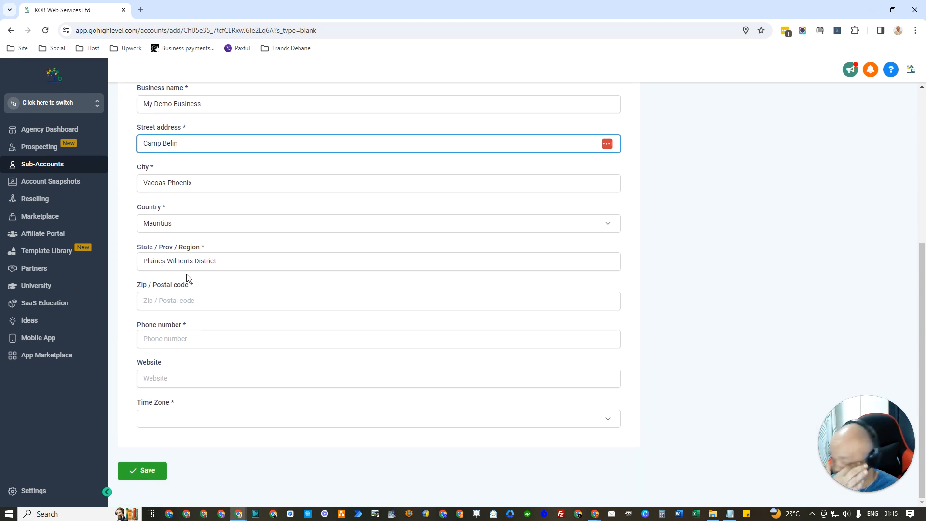
{"action": "left_click_drag", "start_coordinate": [179, 247], "coordinate": [201, 247]}
{"action": "left_click", "coordinate": [222, 304]}
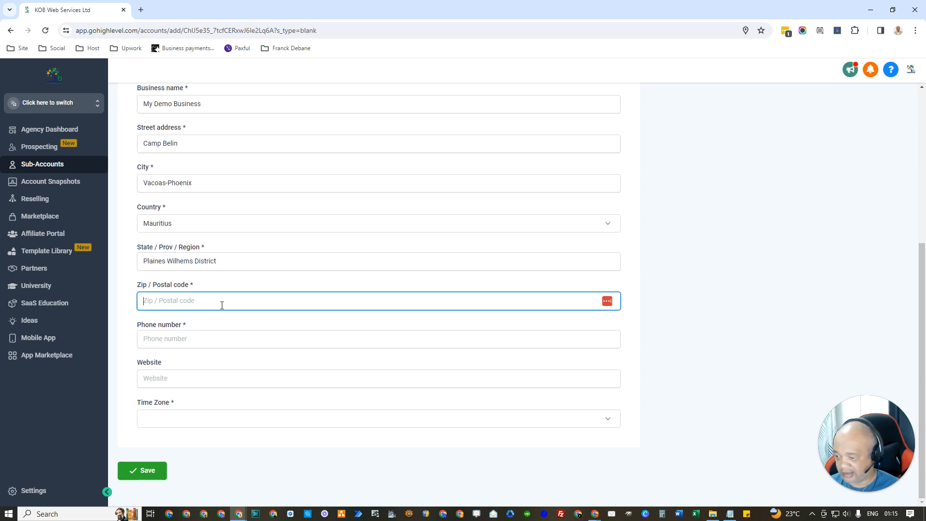
{"action": "type", "text": "73105"}
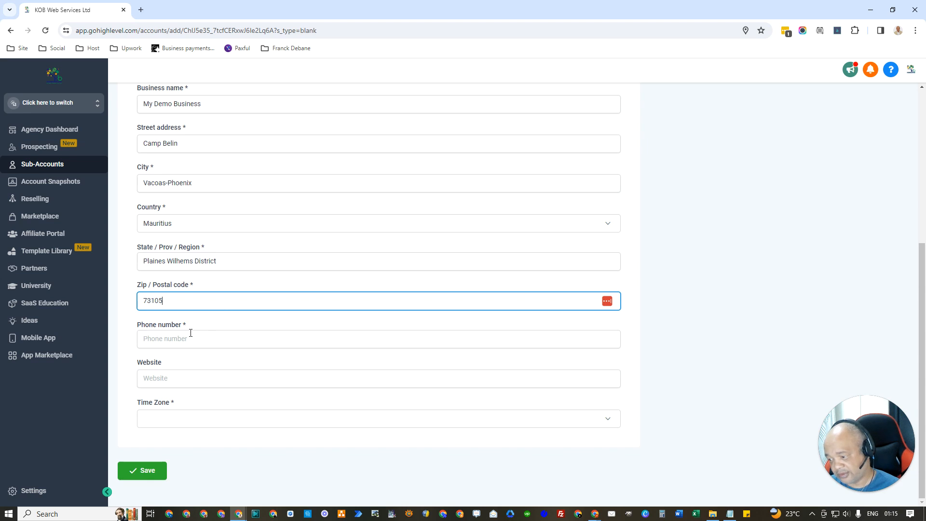
{"action": "left_click", "coordinate": [234, 336]}
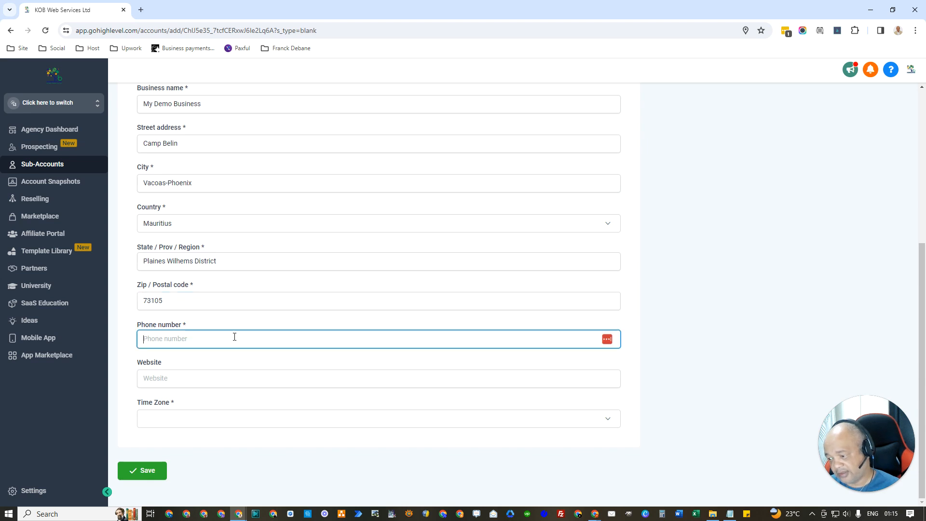
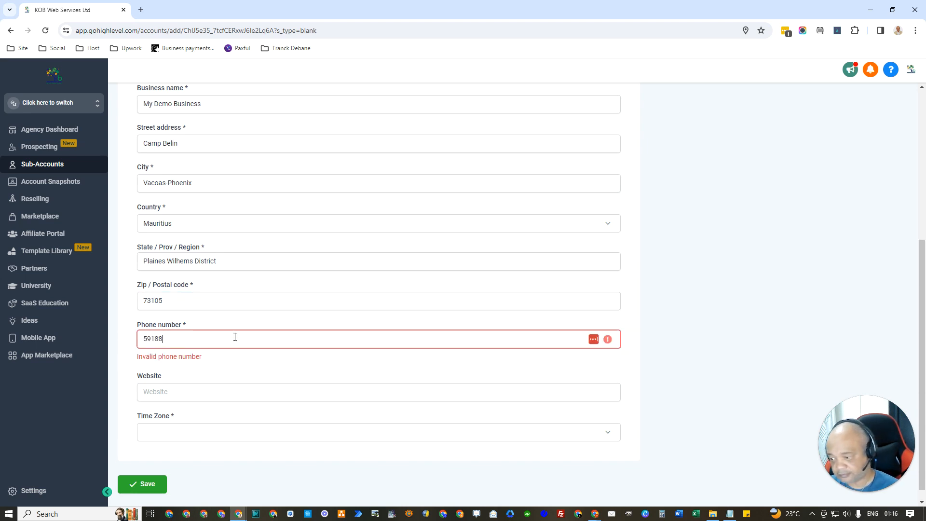
Step: Set the website field to the kobweb.me address
{"action": "left_click", "coordinate": [201, 380]}
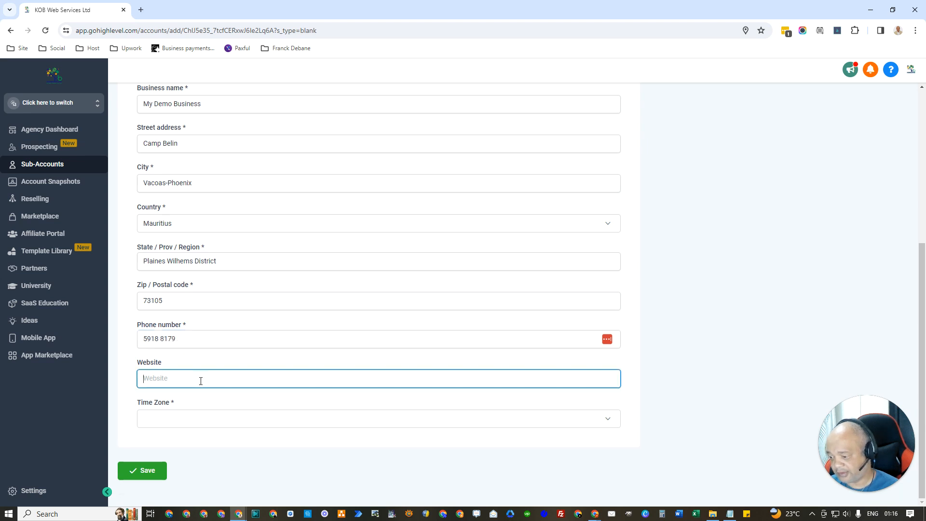
{"action": "type", "text": "https://www"}
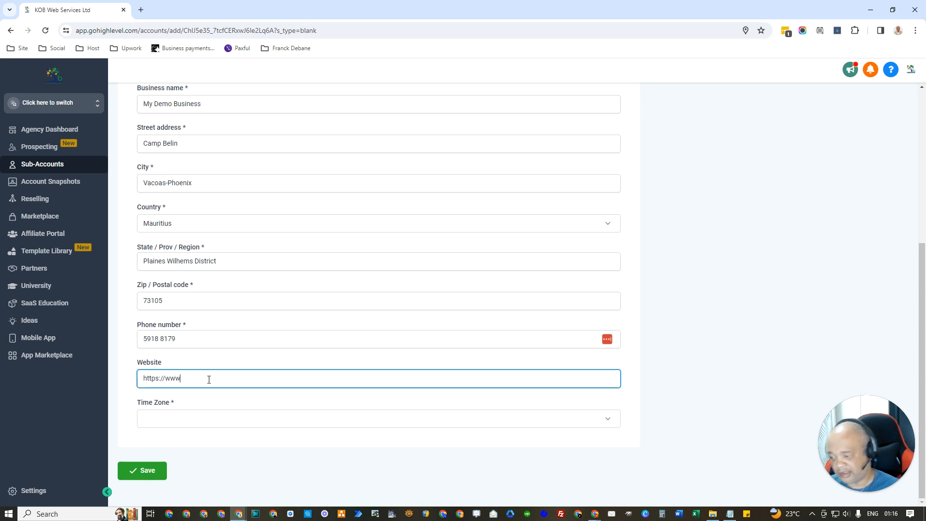
{"action": "key", "text": "ctrl+a"}
{"action": "key", "text": "BackSpace"}
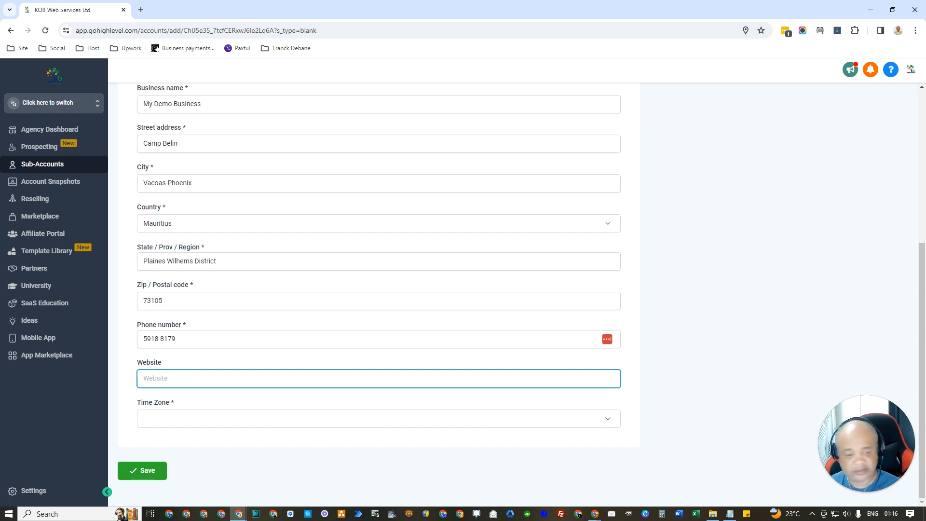
{"action": "key", "text": "alt+Tab"}
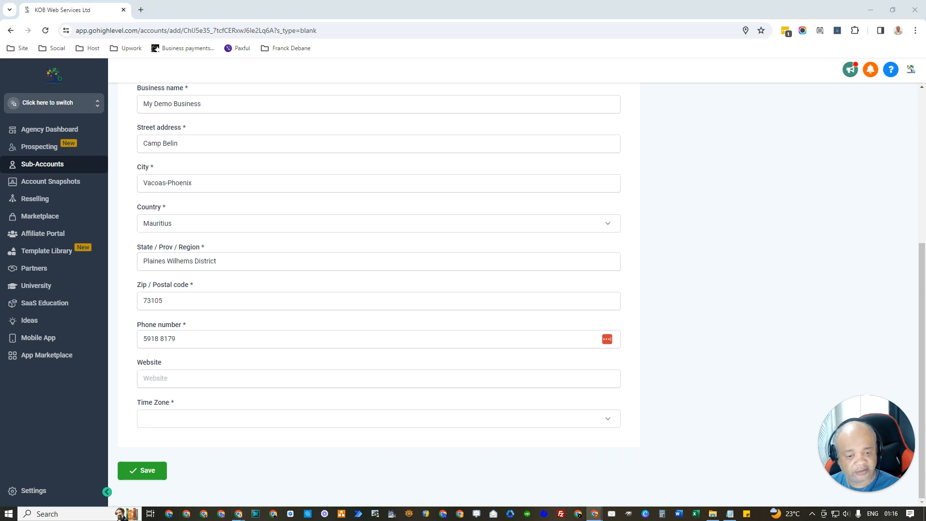
{"action": "left_click", "coordinate": [268, 383]}
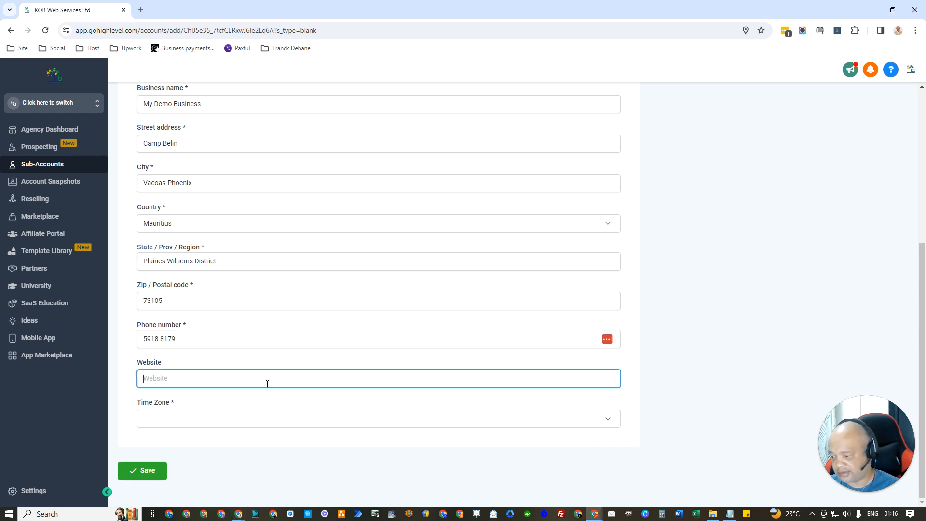
{"action": "type", "text": "https"}
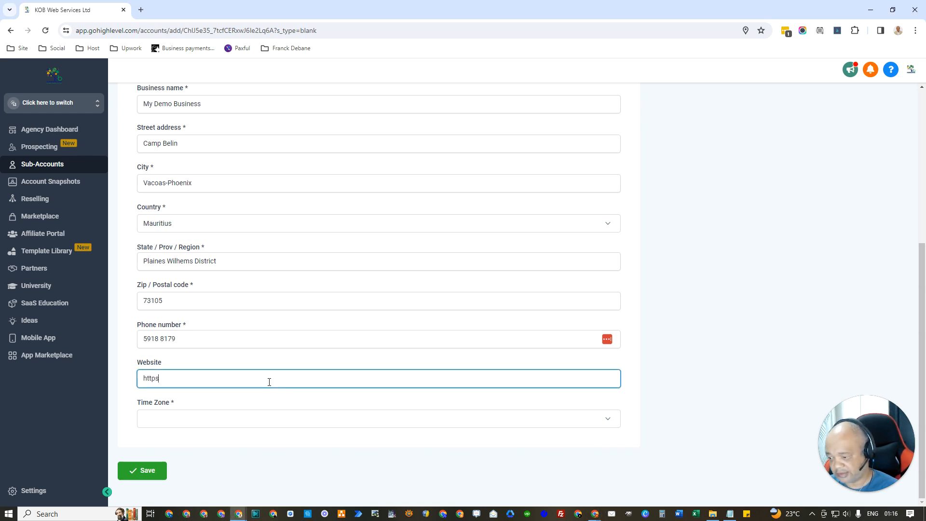
{"action": "type", "text": "://"}
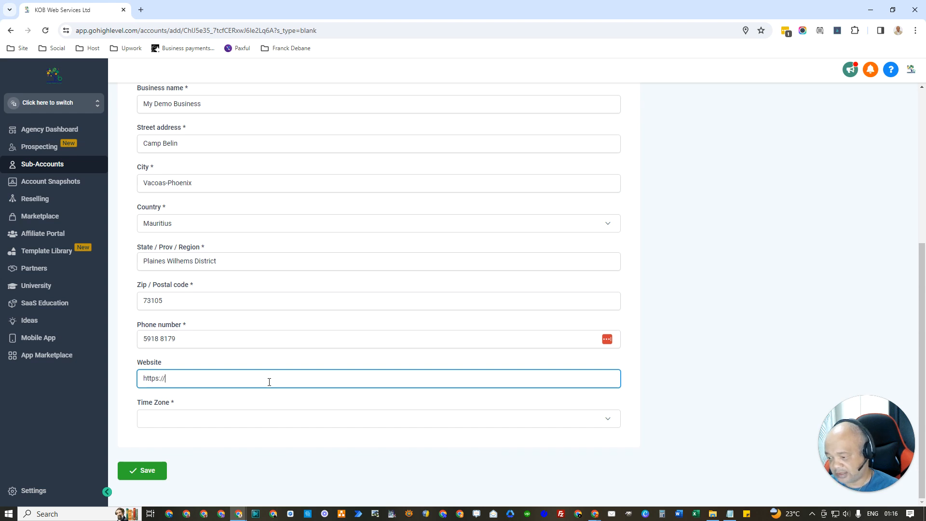
{"action": "type", "text": "kobweb.me"}
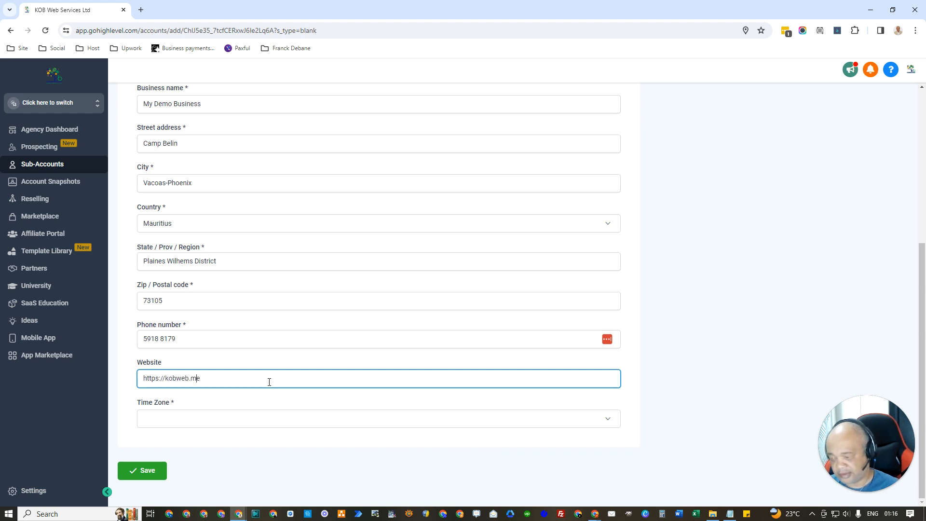
{"action": "type", "text": "www"}
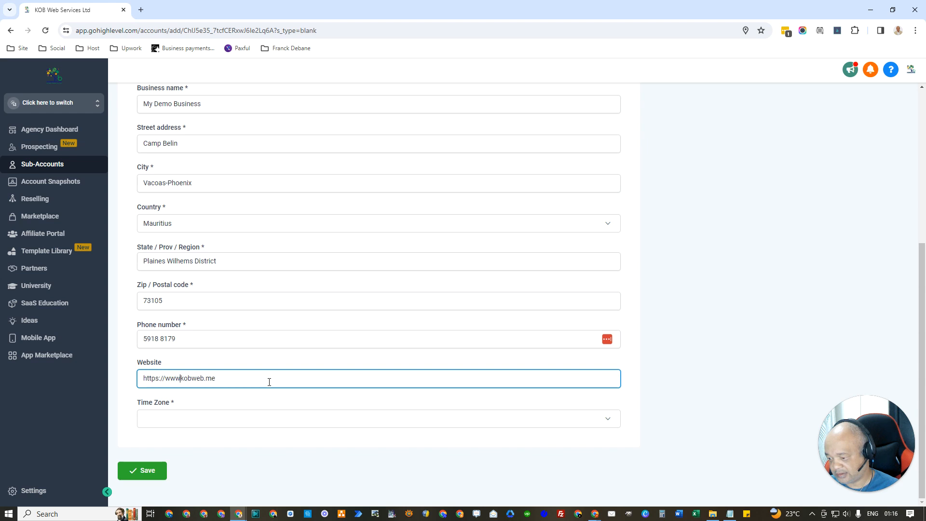
{"action": "type", "text": "."}
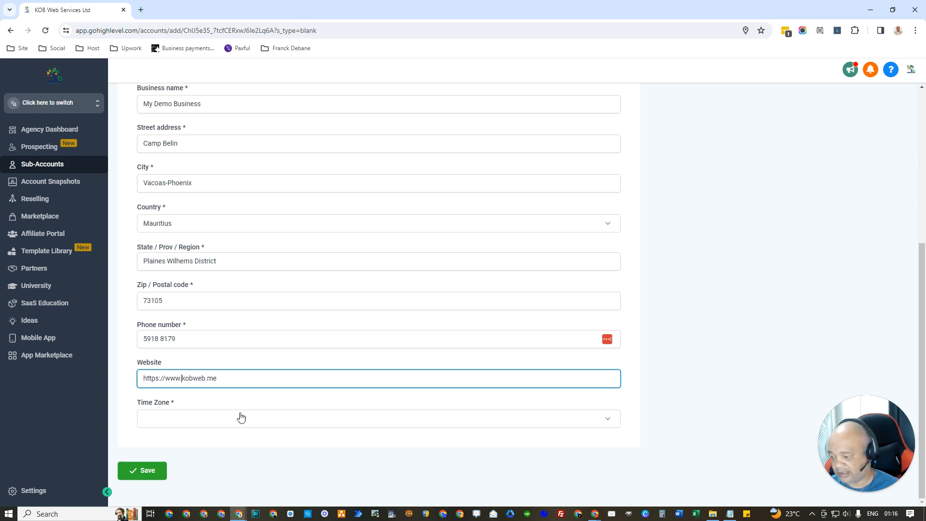
{"action": "left_click", "coordinate": [238, 423]}
Step: Choose GMT+00:00 UTC (UTC) as the account's time zone
{"action": "scroll", "coordinate": [239, 381], "scroll_direction": "down", "scroll_amount": 2}
{"action": "scroll", "coordinate": [241, 381], "scroll_direction": "up", "scroll_amount": 3}
{"action": "scroll", "coordinate": [240, 381], "scroll_direction": "down", "scroll_amount": 3}
{"action": "scroll", "coordinate": [240, 381], "scroll_direction": "up", "scroll_amount": 3}
{"action": "scroll", "coordinate": [241, 380], "scroll_direction": "up", "scroll_amount": 1}
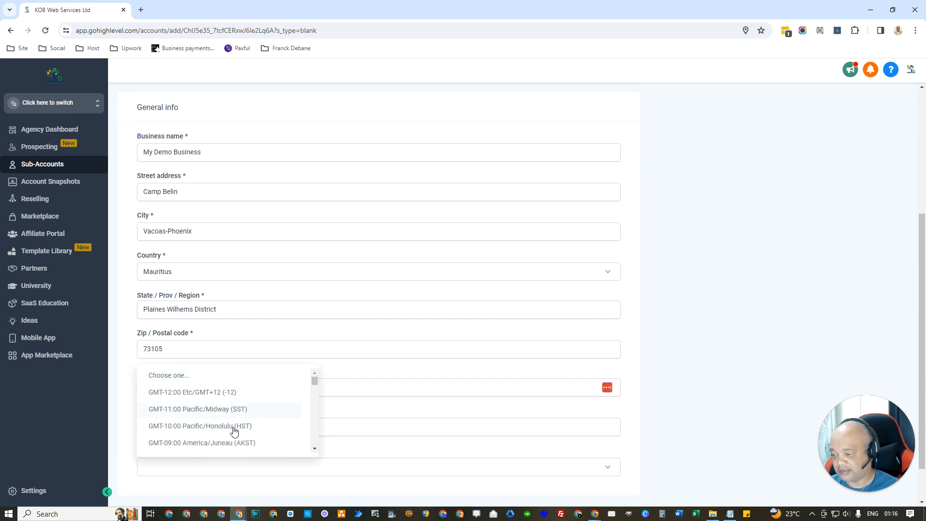
{"action": "scroll", "coordinate": [238, 414], "scroll_direction": "down", "scroll_amount": 3}
{"action": "scroll", "coordinate": [254, 416], "scroll_direction": "down", "scroll_amount": 5}
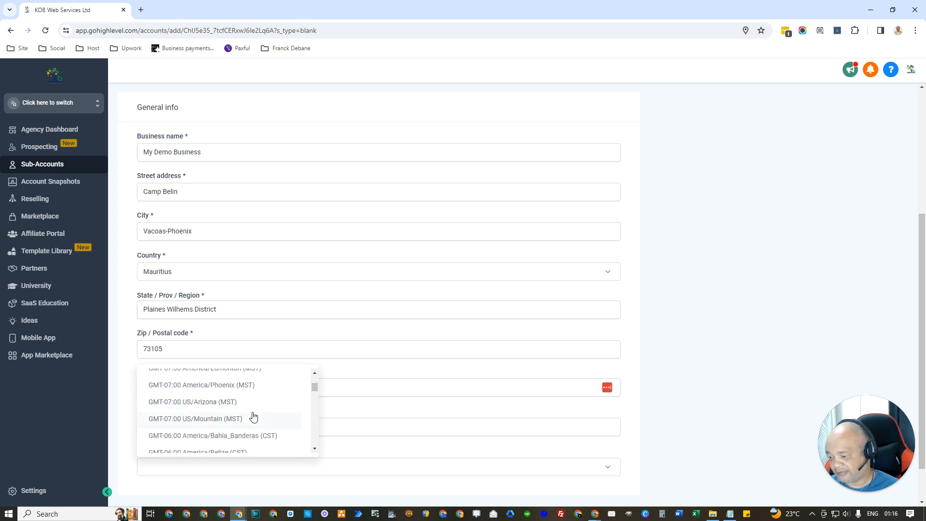
{"action": "scroll", "coordinate": [253, 416], "scroll_direction": "down", "scroll_amount": 5}
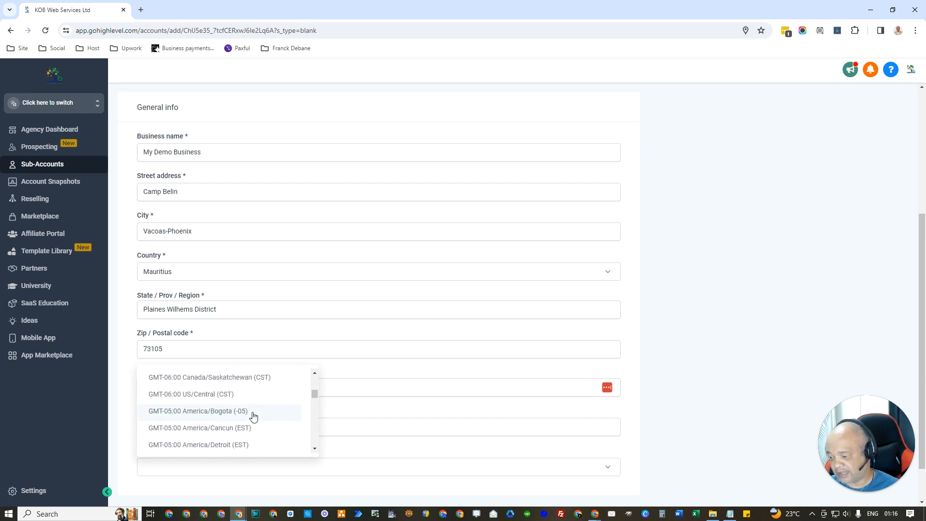
{"action": "scroll", "coordinate": [254, 416], "scroll_direction": "down", "scroll_amount": 5}
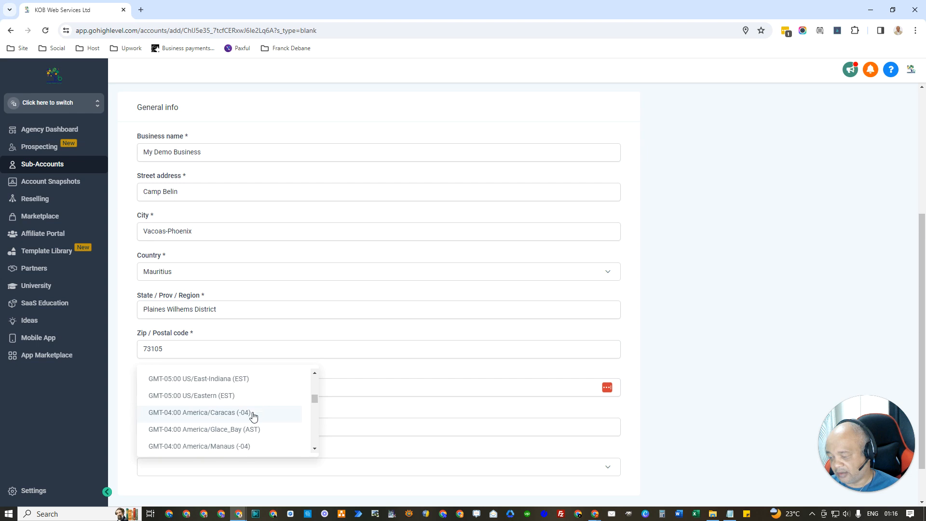
{"action": "scroll", "coordinate": [253, 416], "scroll_direction": "down", "scroll_amount": 3}
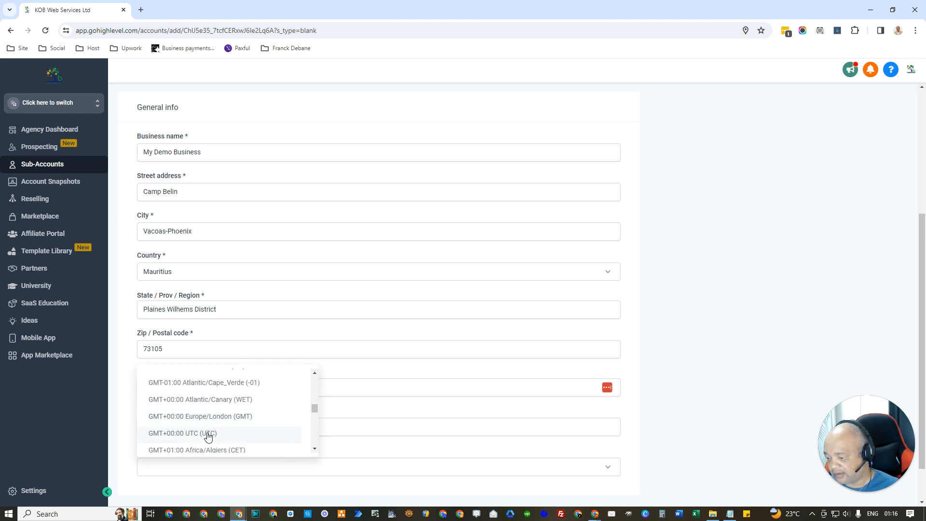
{"action": "left_click", "coordinate": [207, 435]}
Step: Save the new My Demo Business sub-account
{"action": "scroll", "coordinate": [278, 436], "scroll_direction": "down", "scroll_amount": 1}
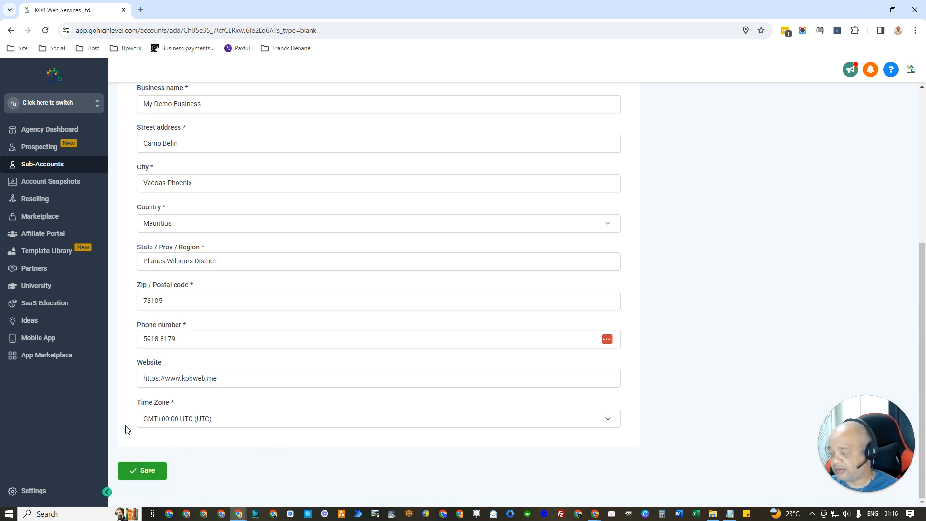
{"action": "scroll", "coordinate": [126, 429], "scroll_direction": "up", "scroll_amount": 5}
{"action": "scroll", "coordinate": [127, 430], "scroll_direction": "down", "scroll_amount": 5}
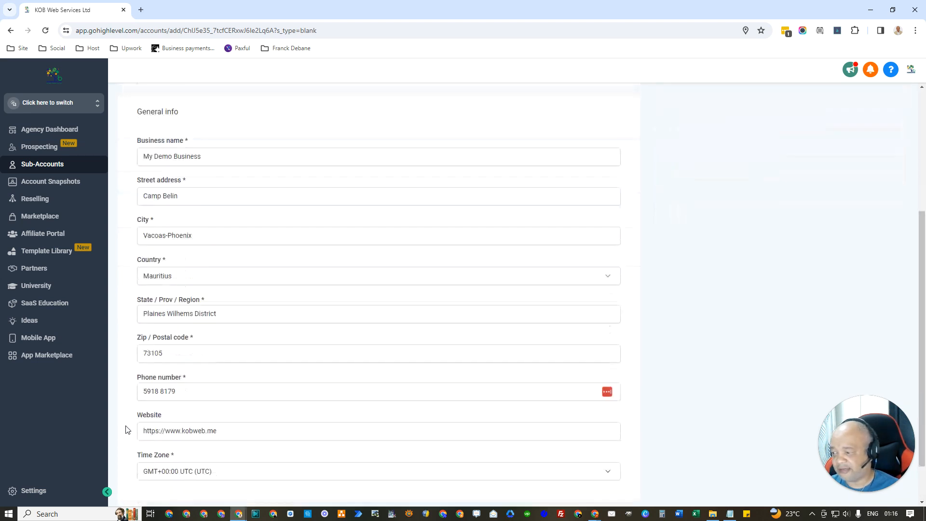
{"action": "left_click", "coordinate": [150, 478]}
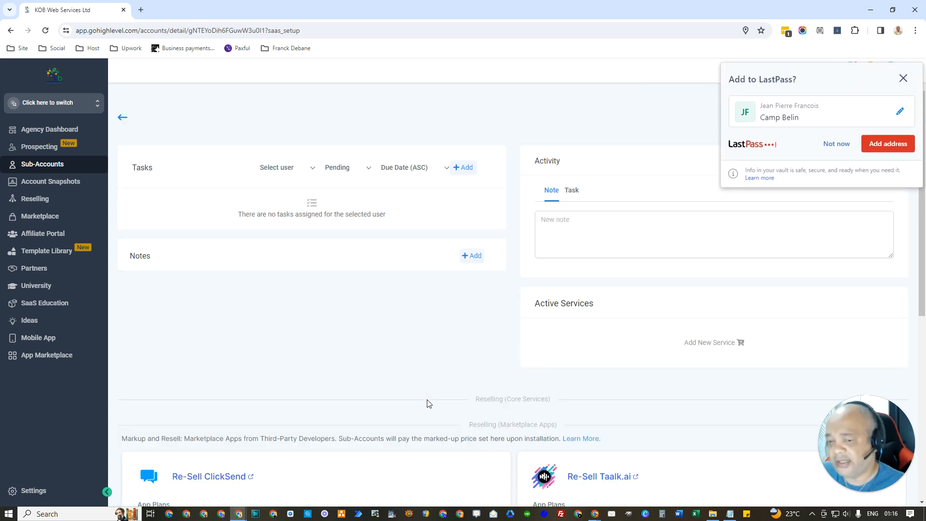
Step: Close the LastPass prompt and switch into the My Demo Business sub-account
{"action": "left_click", "coordinate": [905, 80]}
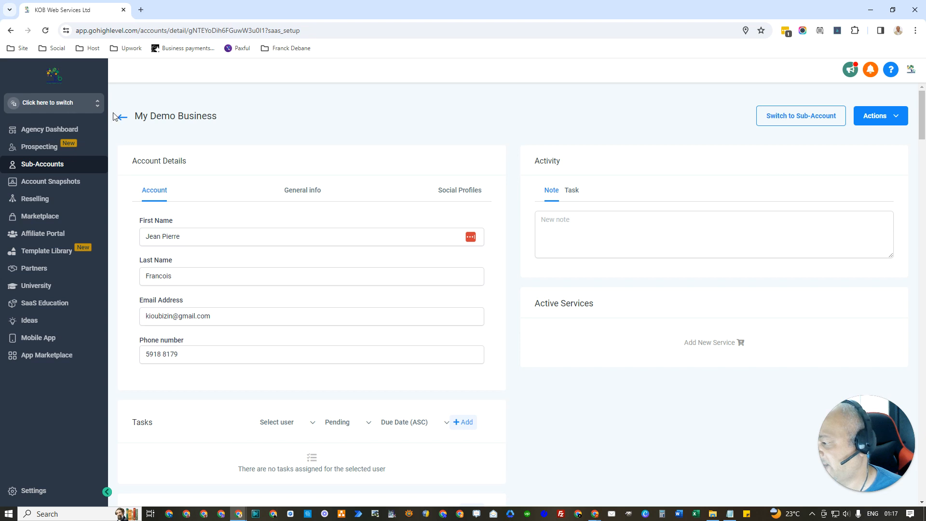
{"action": "left_click", "coordinate": [74, 104]}
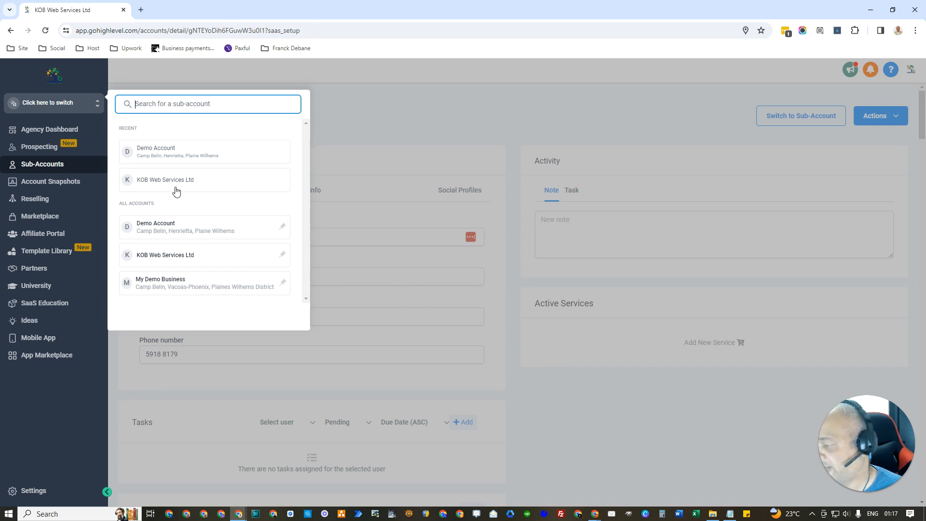
{"action": "left_click", "coordinate": [167, 284]}
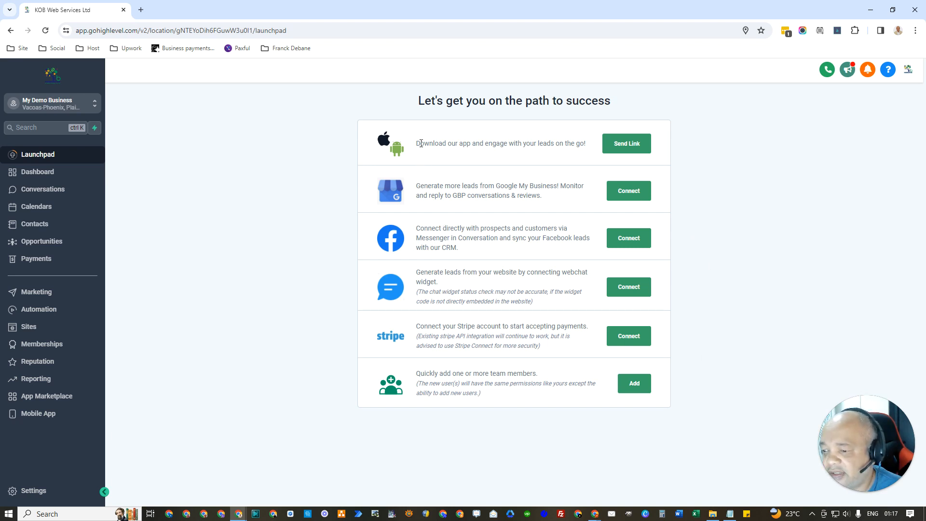
{"action": "left_click_drag", "start_coordinate": [415, 145], "coordinate": [588, 151]}
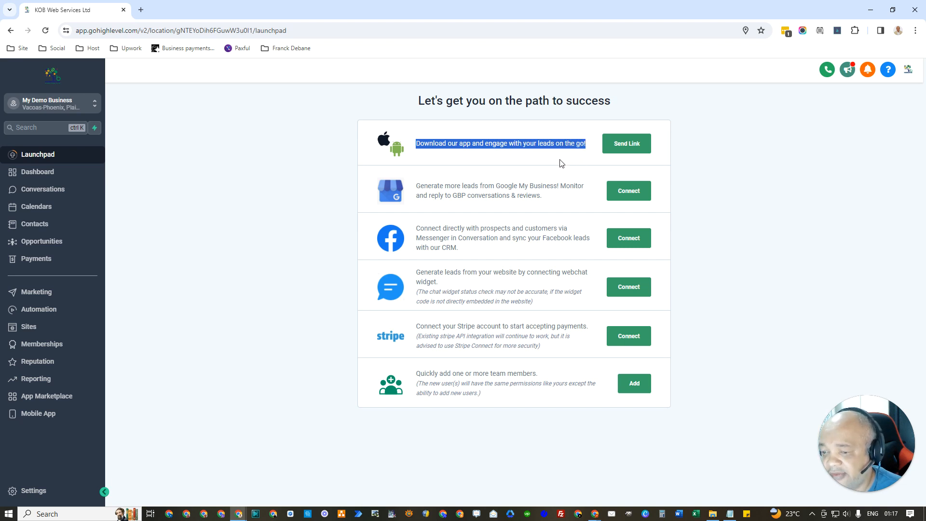
{"action": "left_click", "coordinate": [710, 168]}
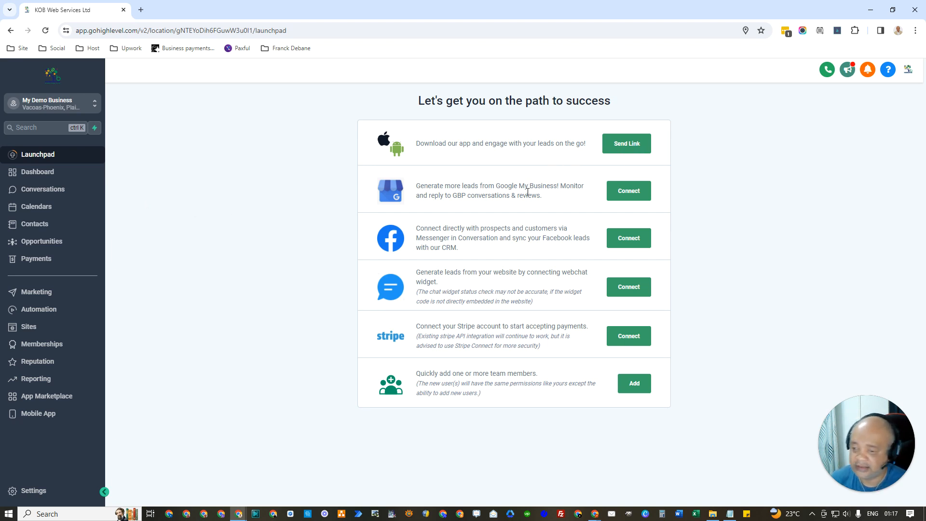
{"action": "left_click_drag", "start_coordinate": [544, 202], "coordinate": [415, 188]}
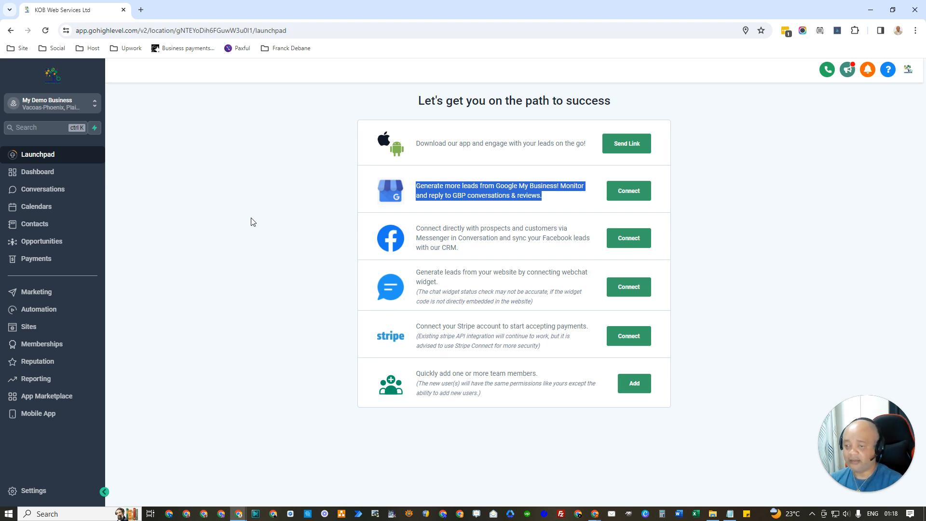
{"action": "left_click_drag", "start_coordinate": [467, 255], "coordinate": [415, 230]}
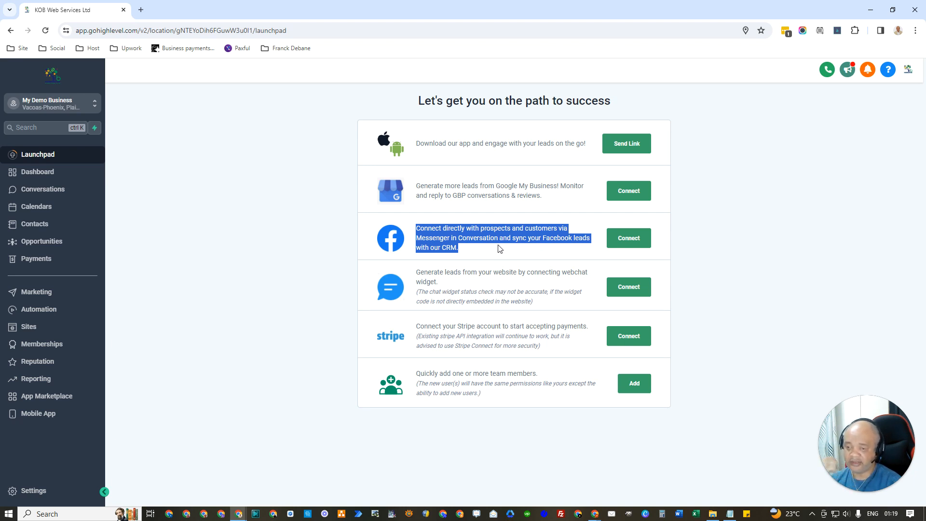
{"action": "double_click", "coordinate": [463, 238]}
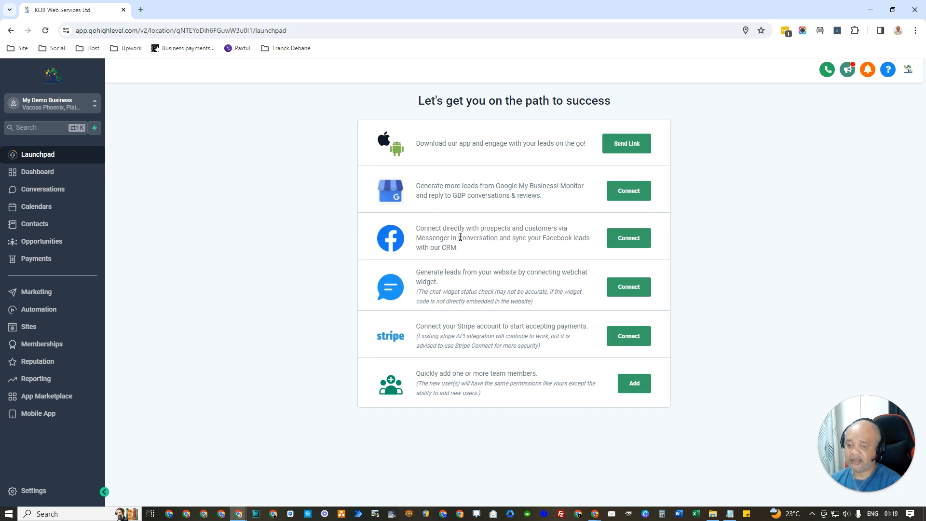
{"action": "left_click", "coordinate": [522, 248]}
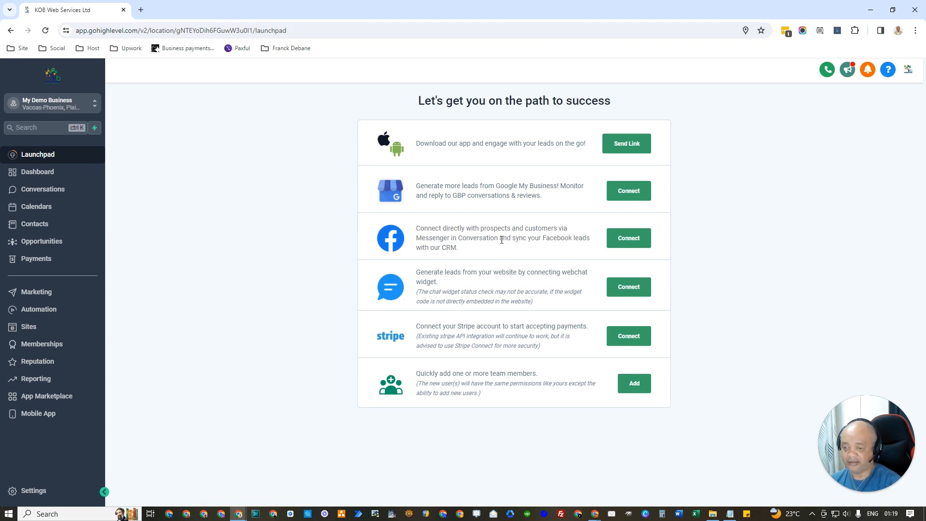
{"action": "left_click_drag", "start_coordinate": [463, 248], "coordinate": [416, 232]}
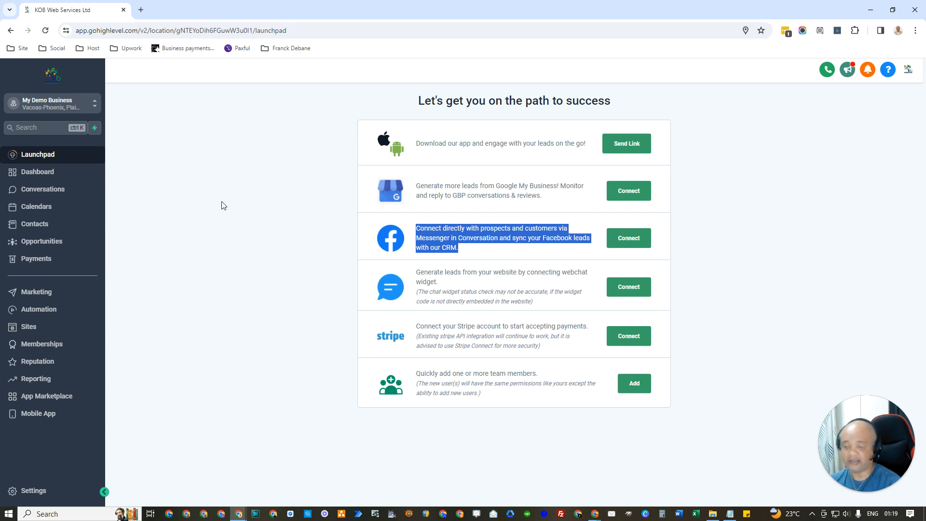
{"action": "left_click", "coordinate": [444, 283]}
{"action": "left_click_drag", "start_coordinate": [443, 284], "coordinate": [422, 273]}
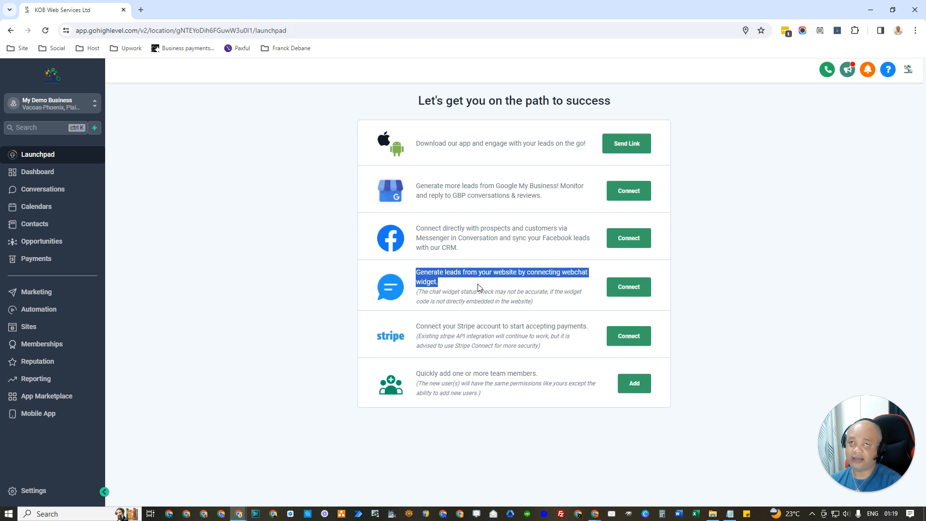
{"action": "left_click_drag", "start_coordinate": [537, 303], "coordinate": [415, 303]}
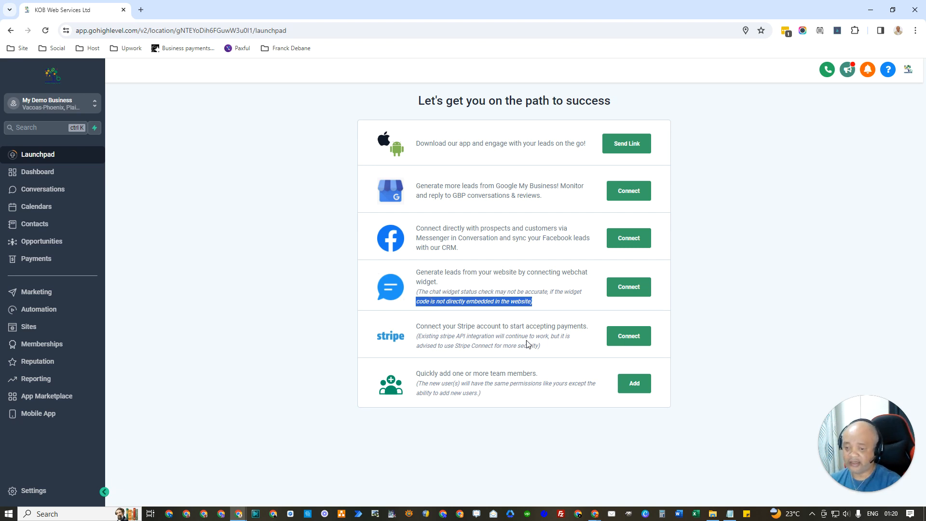
{"action": "left_click_drag", "start_coordinate": [541, 347], "coordinate": [413, 333]}
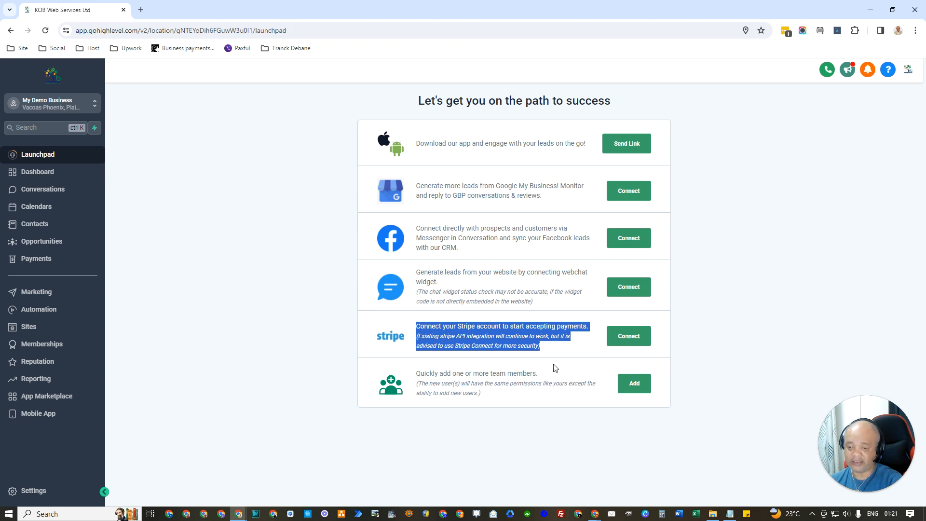
{"action": "left_click", "coordinate": [545, 350]}
{"action": "left_click_drag", "start_coordinate": [545, 350], "coordinate": [418, 324]}
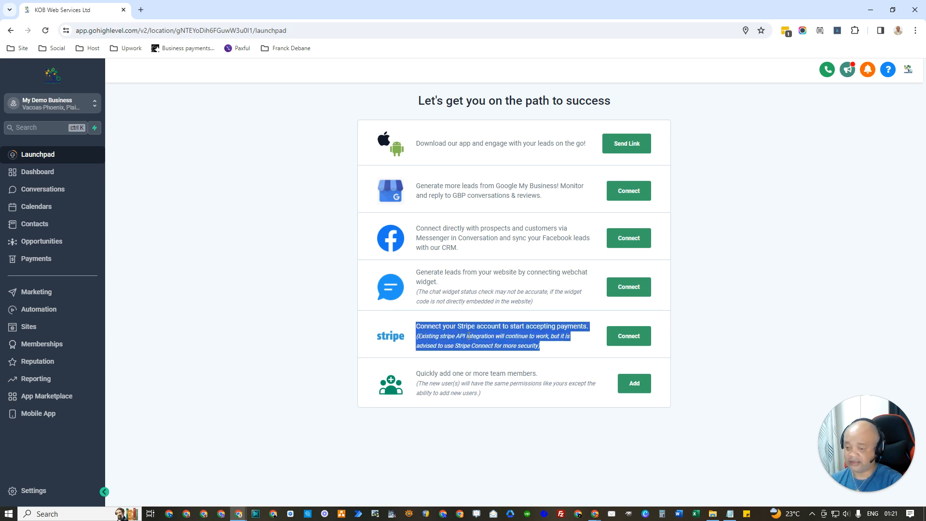
{"action": "left_click", "coordinate": [486, 397]}
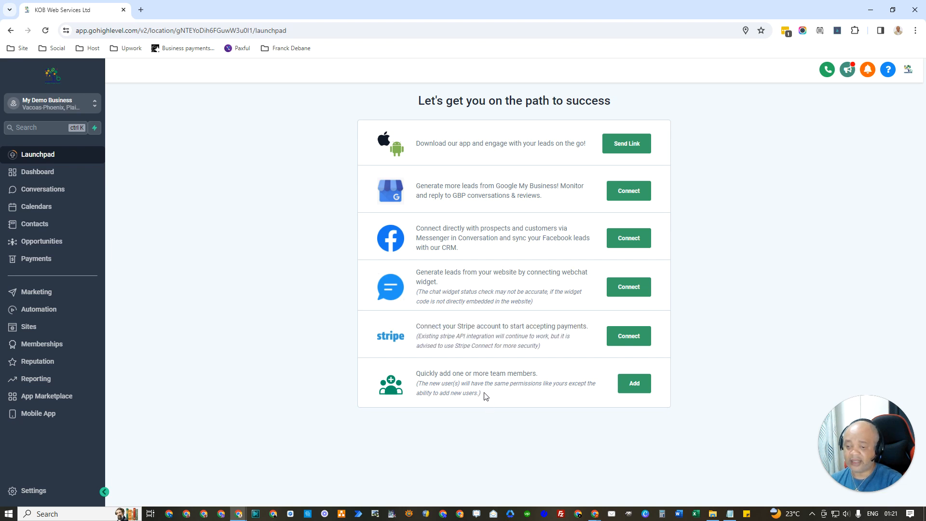
{"action": "left_click_drag", "start_coordinate": [486, 397], "coordinate": [418, 374]}
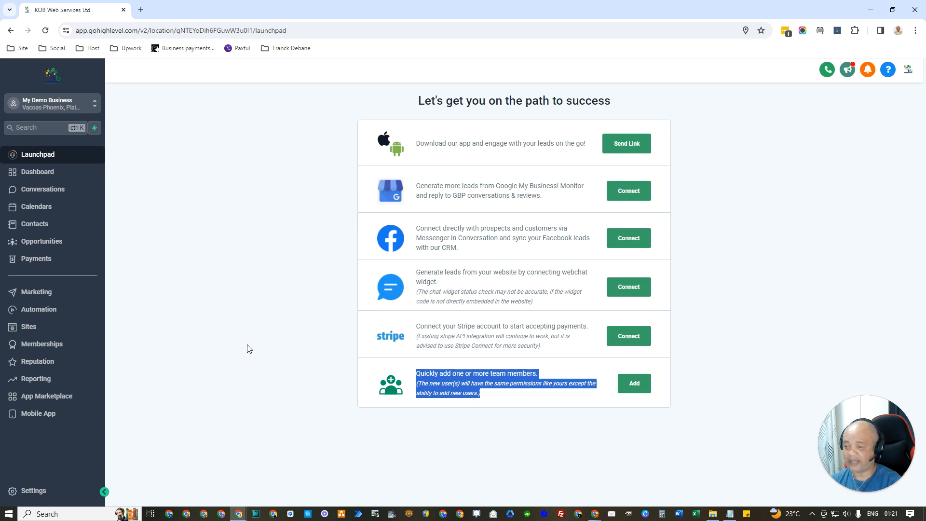
{"action": "left_click", "coordinate": [248, 268]}
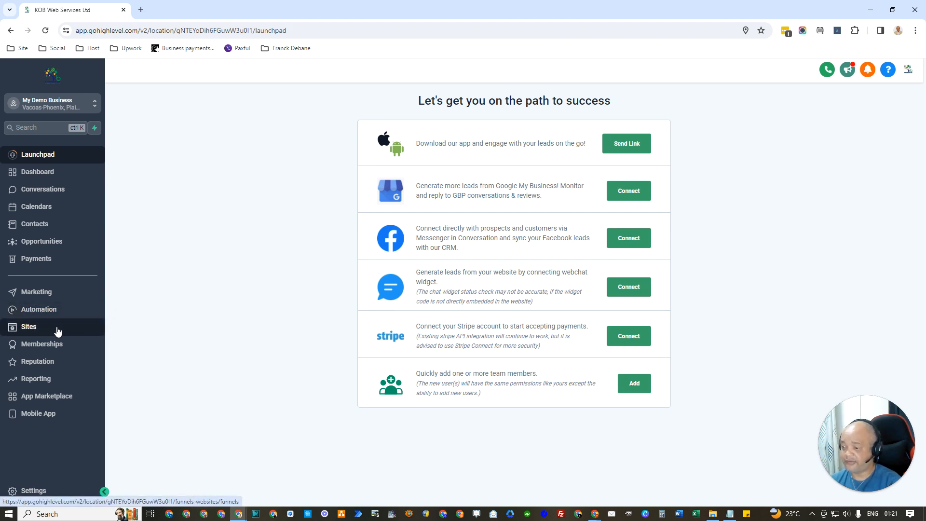
Step: Open Sites and go to the Websites tab, which has no websites yet
{"action": "left_click", "coordinate": [36, 332]}
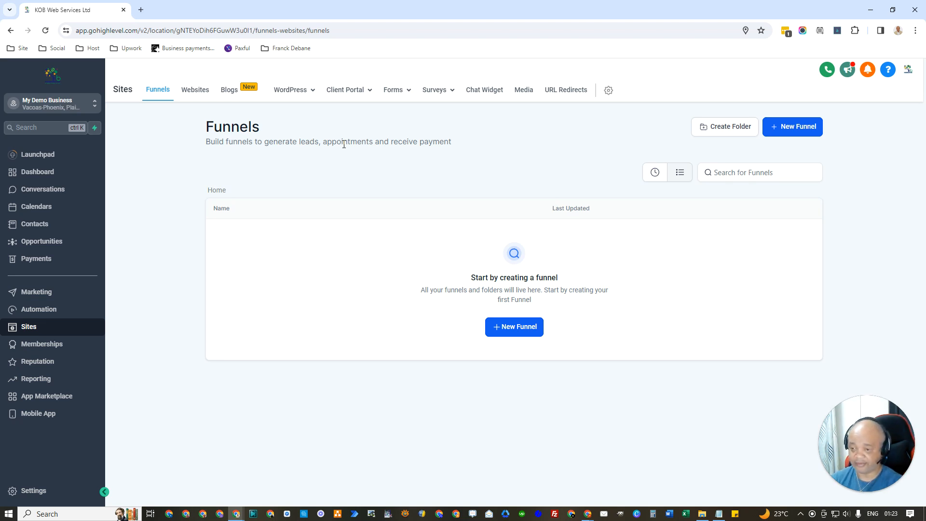
{"action": "left_click", "coordinate": [203, 98]}
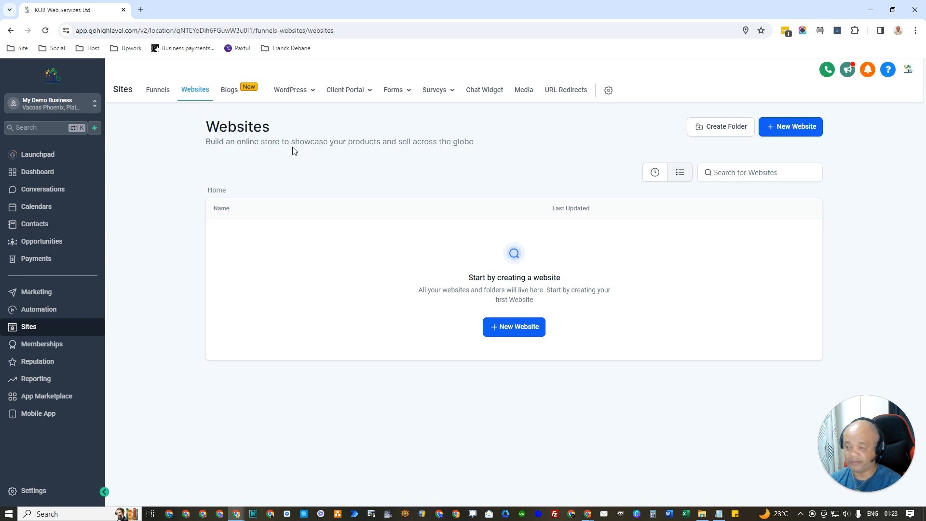
{"action": "left_click", "coordinate": [247, 98]}
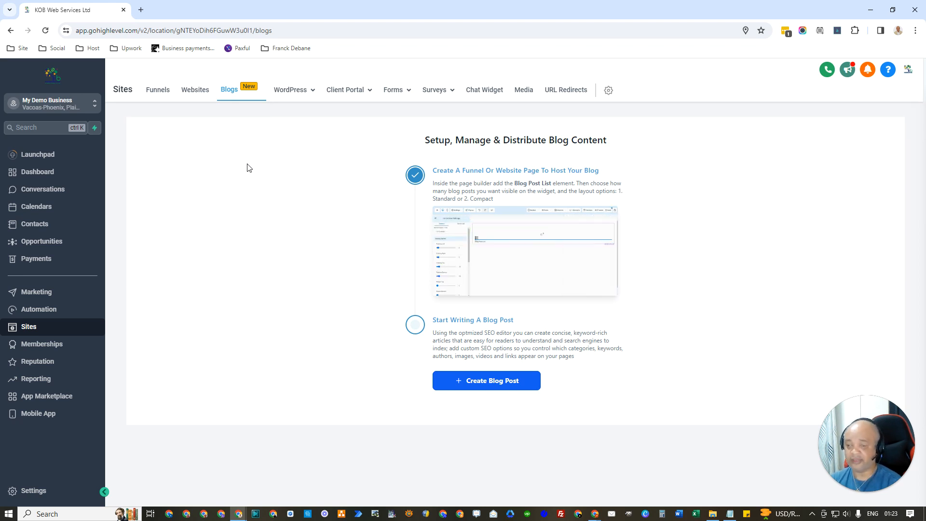
{"action": "mouse_move", "coordinate": [283, 92]}
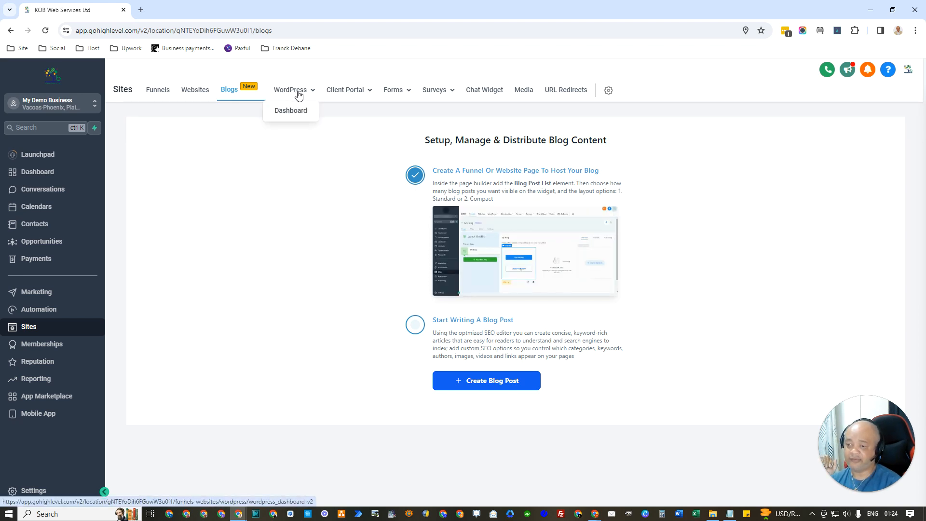
Step: Open the WordPress hosting page, offered at $14.99/month, and look over the Forms and Surveys tabs
{"action": "left_click", "coordinate": [299, 95]}
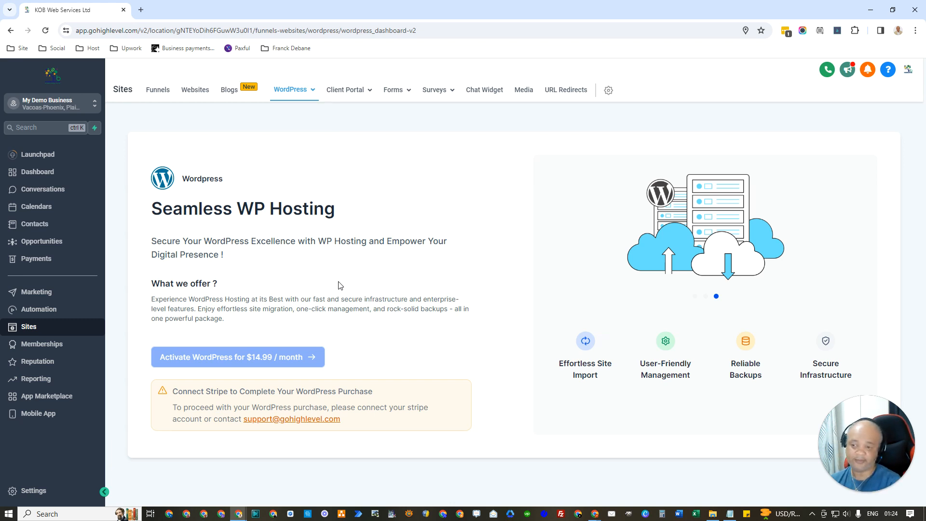
{"action": "mouse_move", "coordinate": [399, 97]}
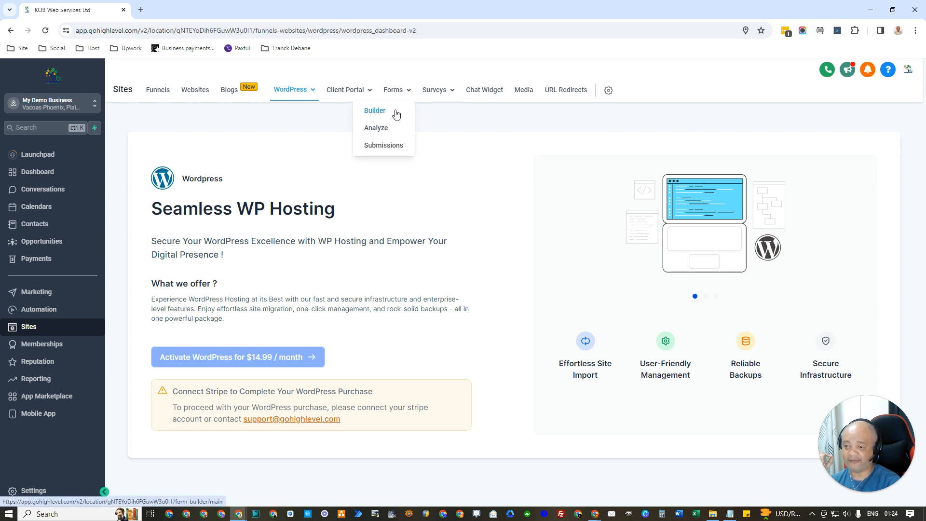
{"action": "mouse_move", "coordinate": [452, 92]}
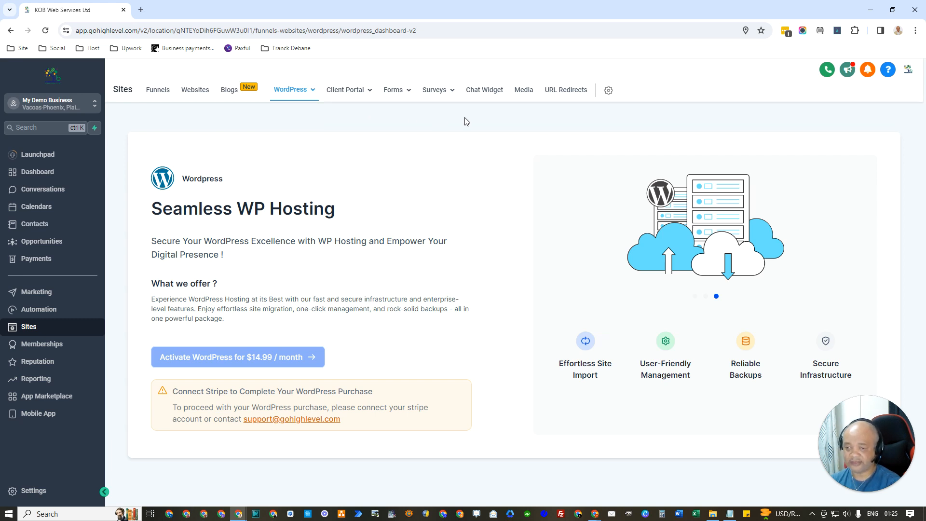
Step: Open Settings > Domains from the gear in the Sites navigation bar
{"action": "left_click", "coordinate": [608, 91]}
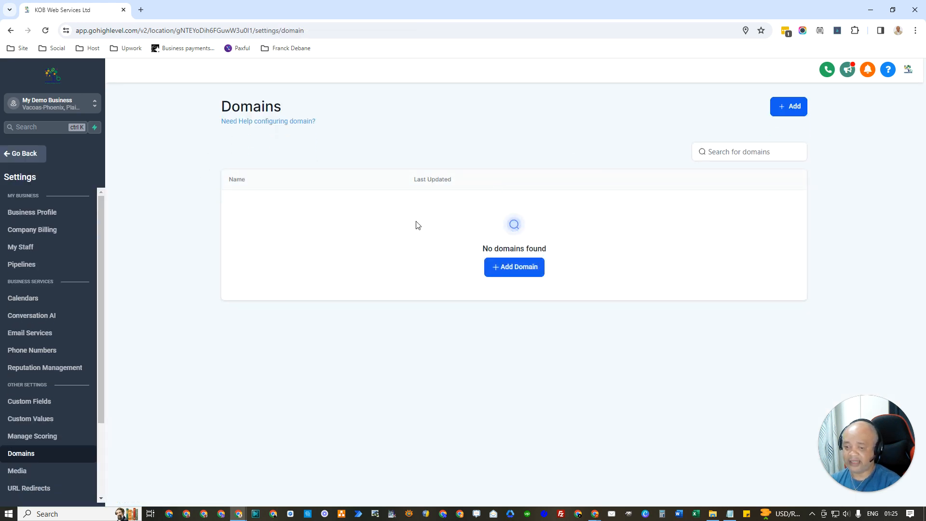
{"action": "left_click", "coordinate": [521, 270]}
{"action": "left_click", "coordinate": [486, 300]}
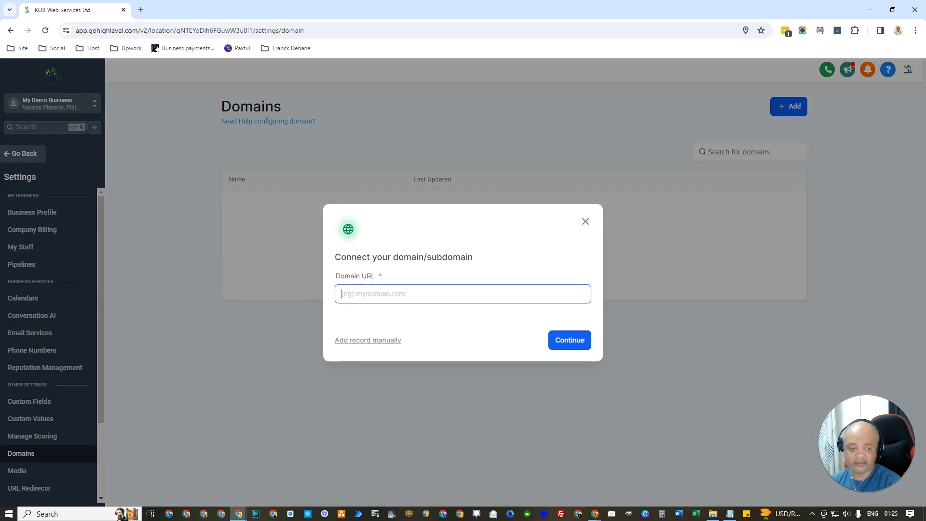
{"action": "key", "text": "alt+Tab"}
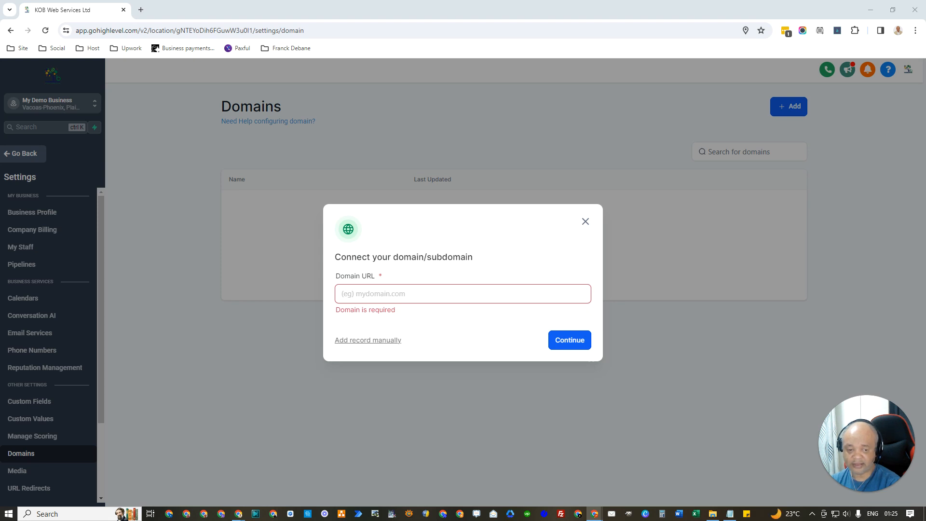
{"action": "left_click", "coordinate": [444, 295]}
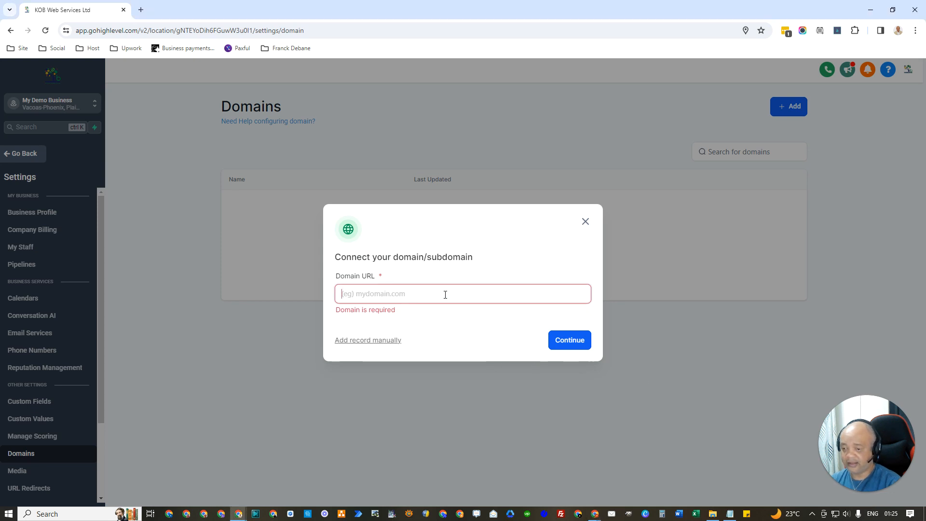
{"action": "type", "text": "kobweb.me"}
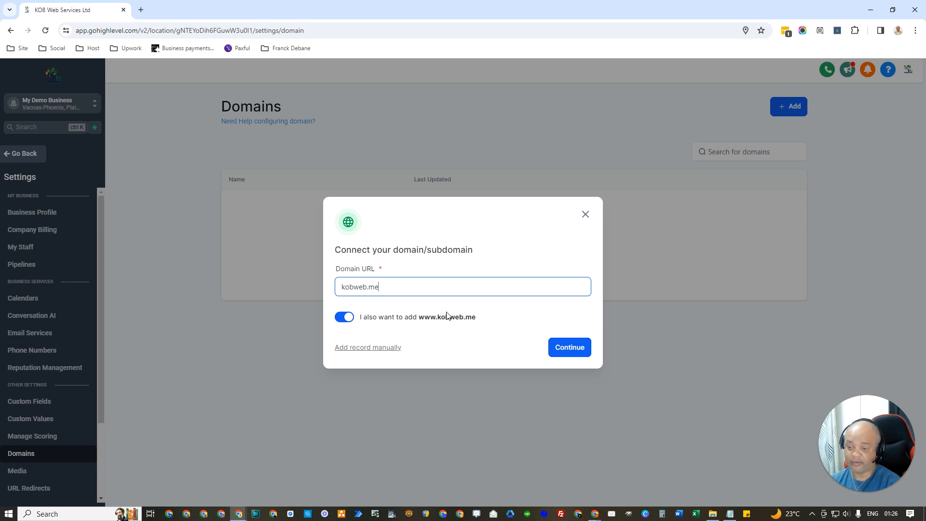
{"action": "left_click_drag", "start_coordinate": [418, 317], "coordinate": [435, 320]}
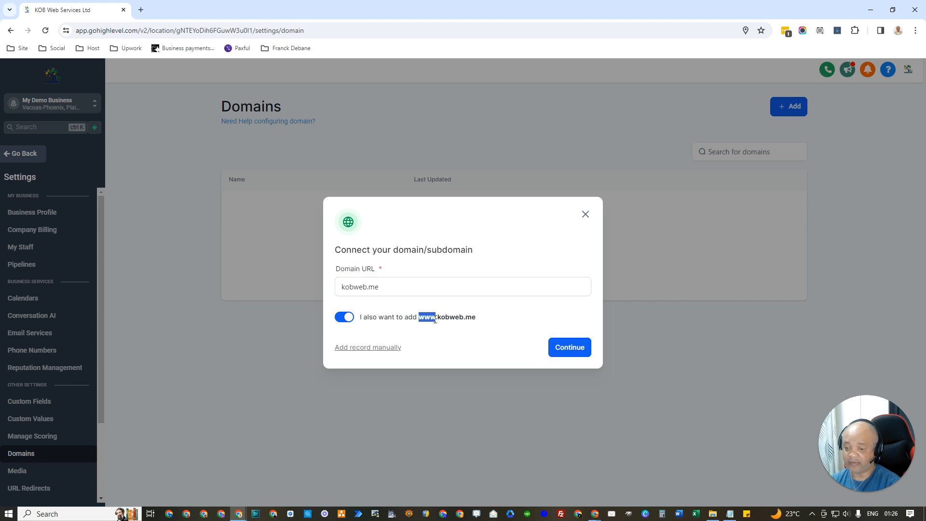
{"action": "left_click", "coordinate": [381, 287]}
{"action": "left_click_drag", "start_coordinate": [381, 286], "coordinate": [341, 289]}
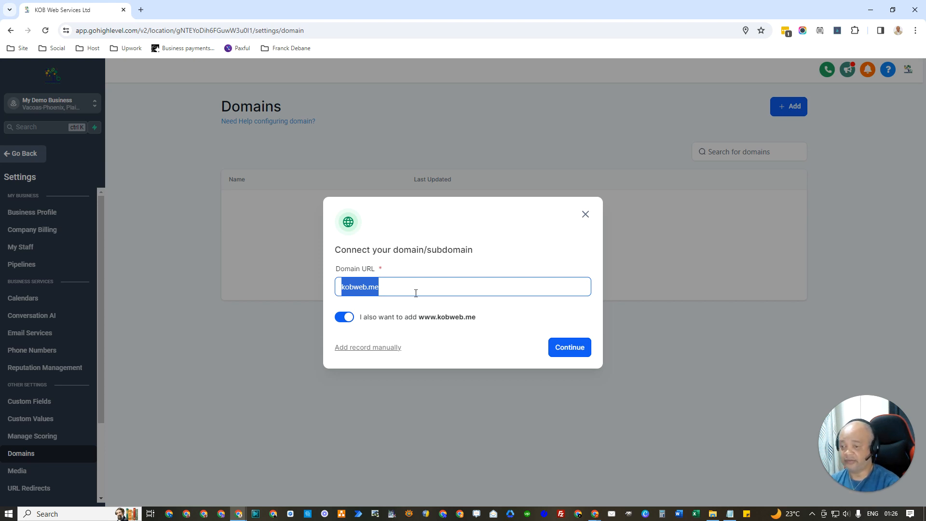
{"action": "left_click_drag", "start_coordinate": [419, 317], "coordinate": [438, 318]}
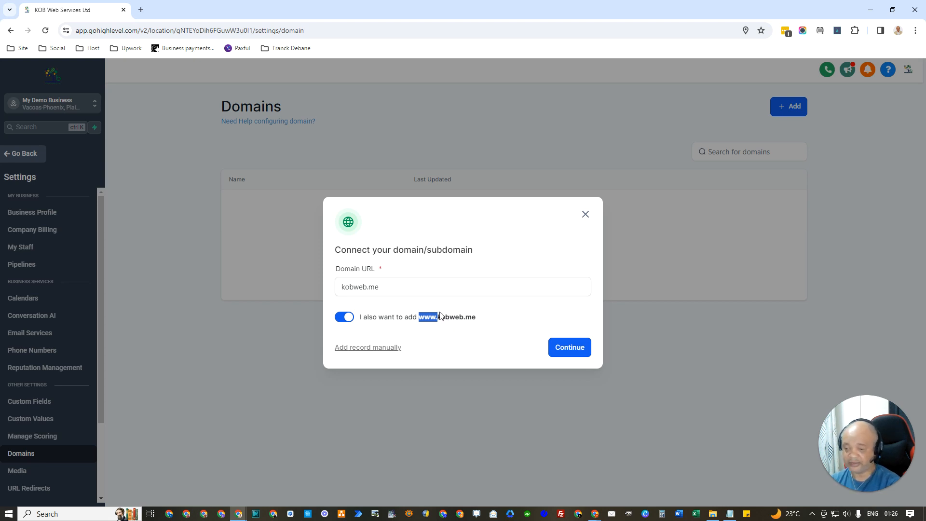
{"action": "left_click", "coordinate": [459, 325]}
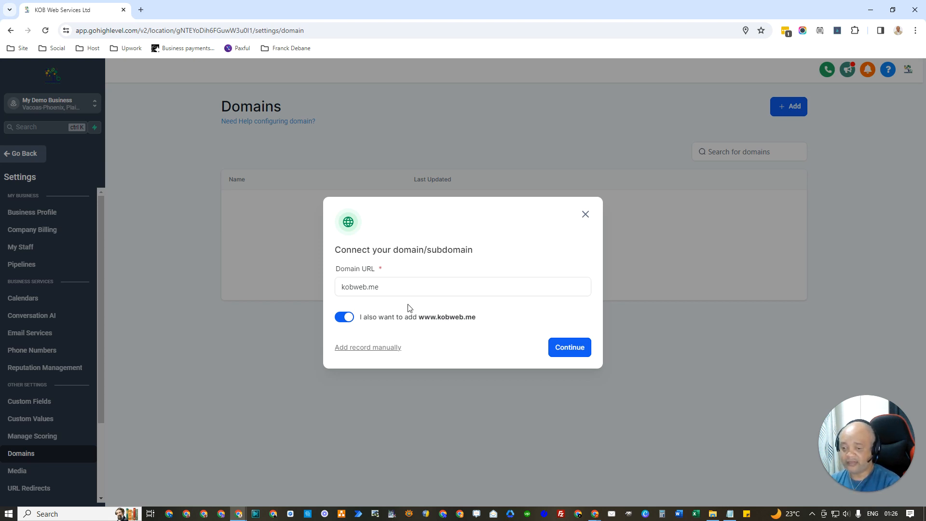
Step: Get GoHighLevel's manual records (A @ 34.68.234.4, CNAME www), then maximize the WHM window
{"action": "left_click", "coordinate": [565, 351]}
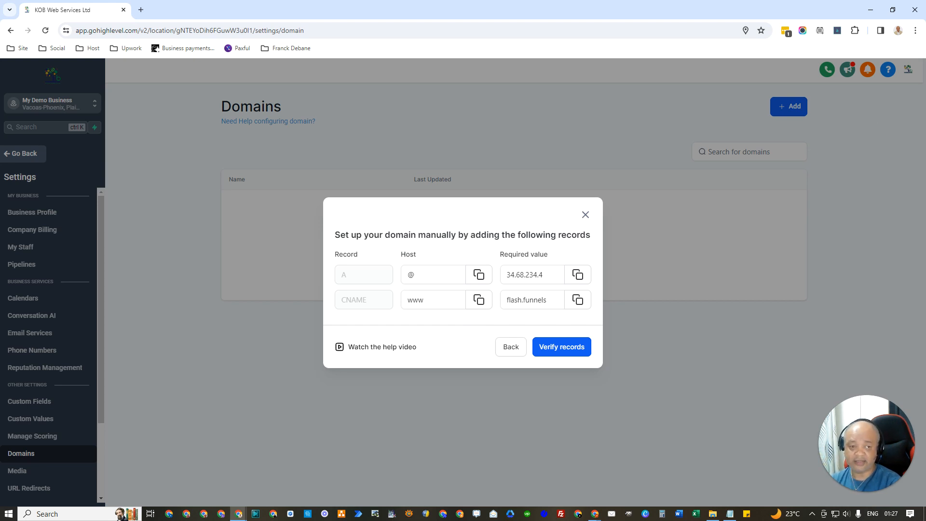
{"action": "key", "text": "alt+Tab"}
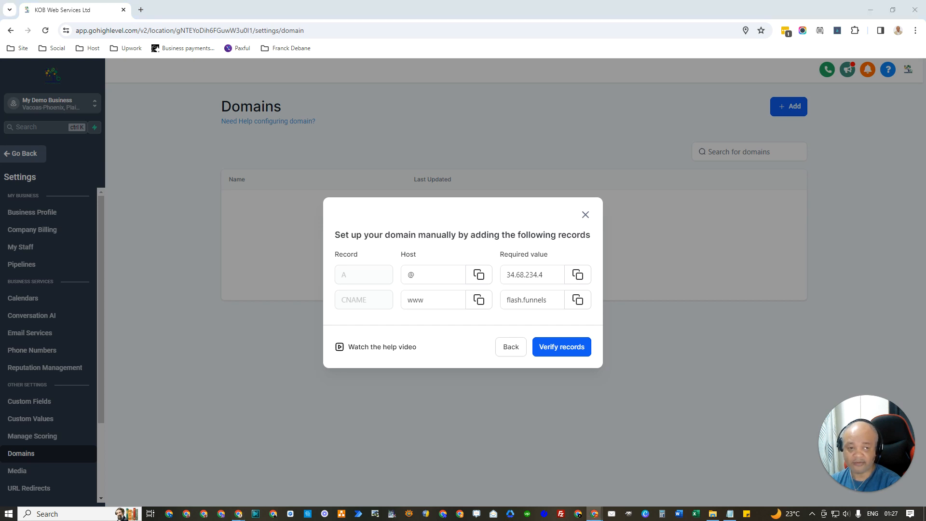
{"action": "left_click_drag", "start_coordinate": [925, 10], "coordinate": [389, 54]}
{"action": "double_click", "coordinate": [526, 53]}
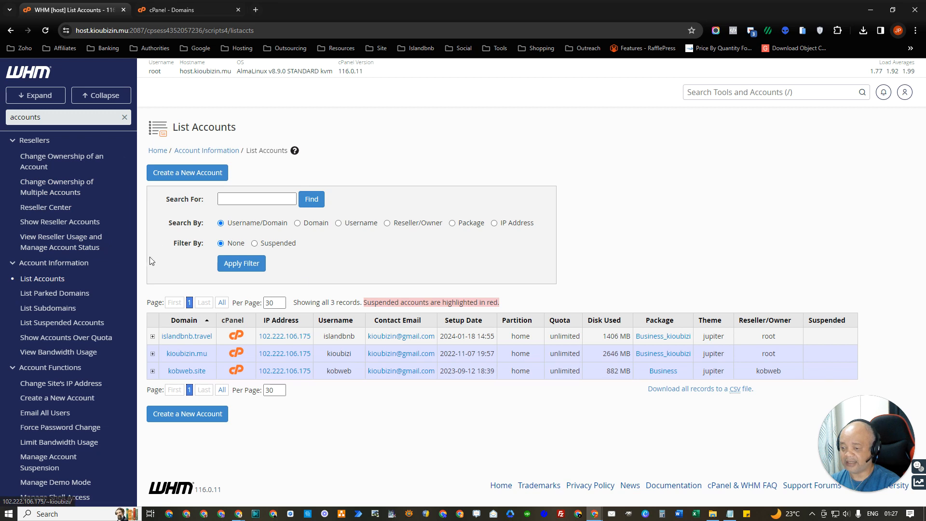
Step: Open cPanel for the kioubizin.mu account from WHM's account list
{"action": "scroll", "coordinate": [79, 246], "scroll_direction": "down", "scroll_amount": 2}
{"action": "scroll", "coordinate": [79, 246], "scroll_direction": "up", "scroll_amount": 2}
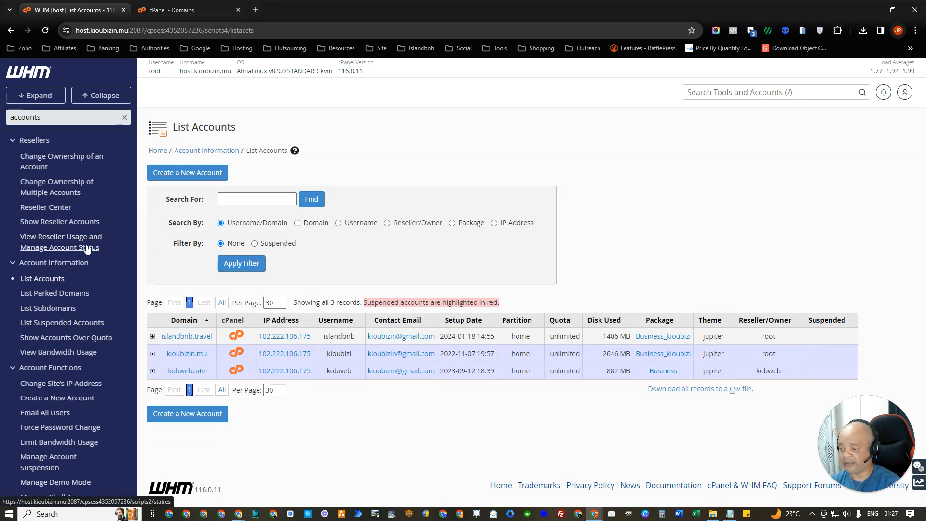
{"action": "left_click", "coordinate": [237, 355]}
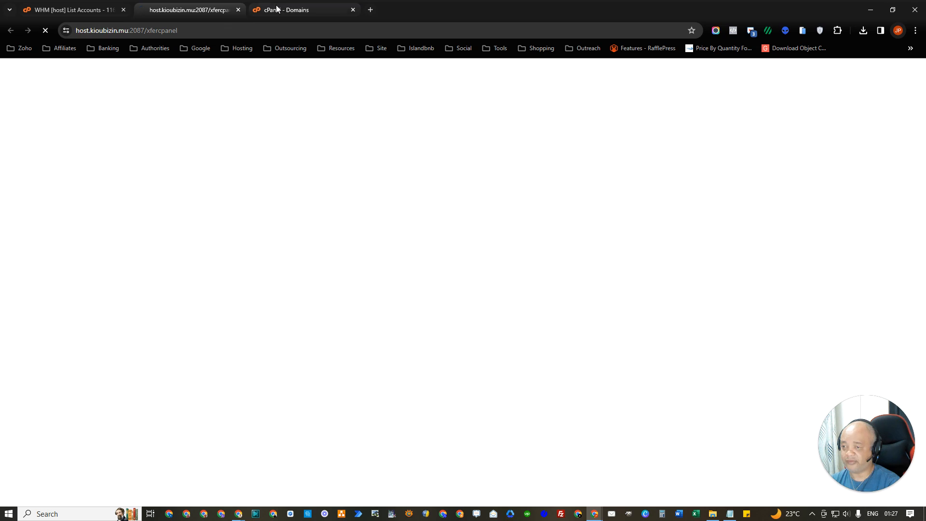
Step: Close the extra cPanel Domains tab and return to the cPanel Tools page
{"action": "left_click", "coordinate": [281, 8]}
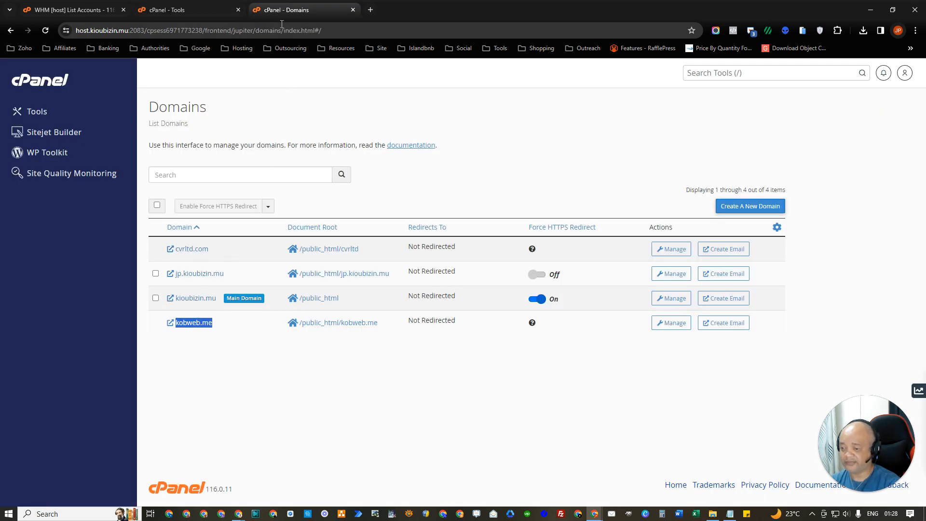
{"action": "left_click", "coordinate": [192, 9]}
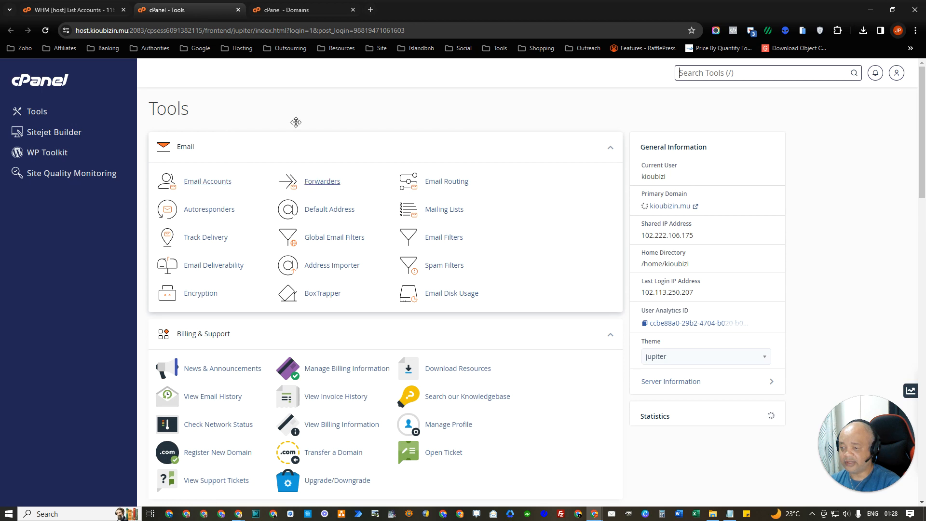
{"action": "left_click", "coordinate": [353, 10]}
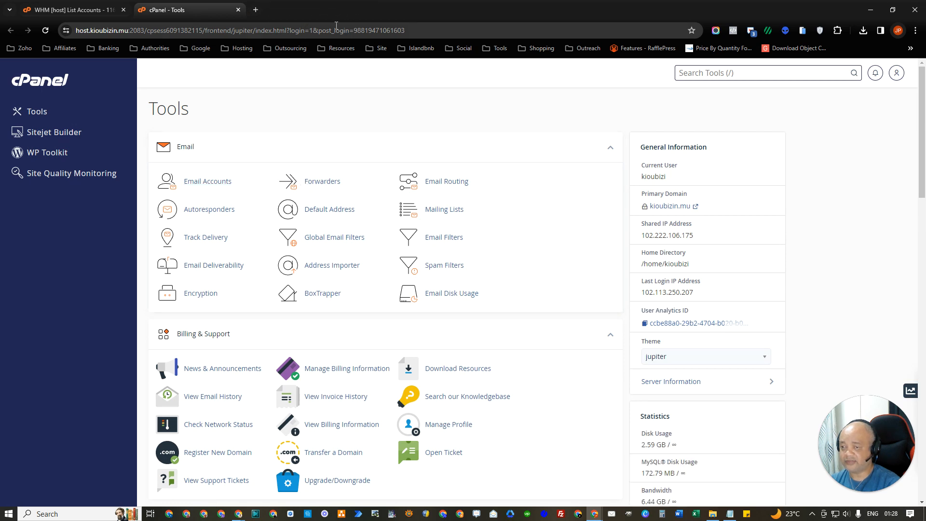
{"action": "left_click", "coordinate": [75, 10]}
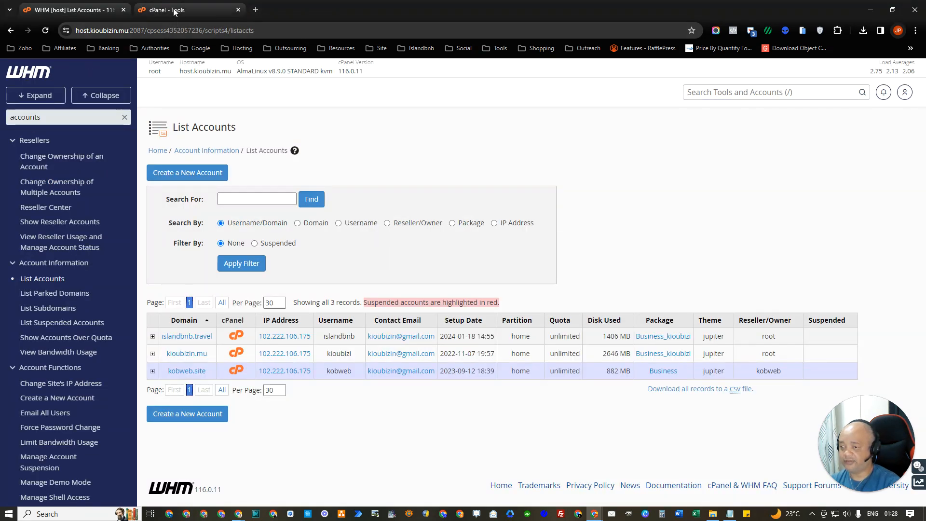
{"action": "left_click", "coordinate": [173, 9]}
{"action": "scroll", "coordinate": [401, 279], "scroll_direction": "down", "scroll_amount": 8}
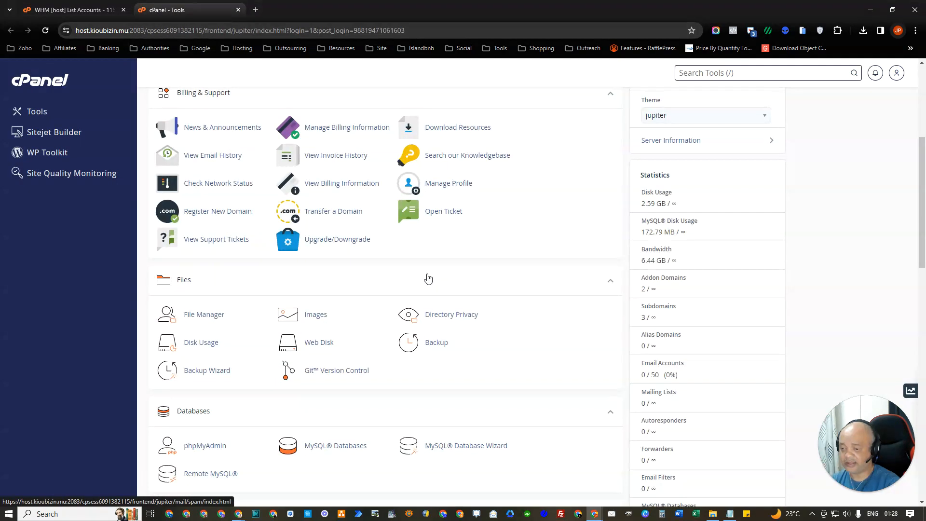
{"action": "scroll", "coordinate": [347, 305], "scroll_direction": "down", "scroll_amount": 1}
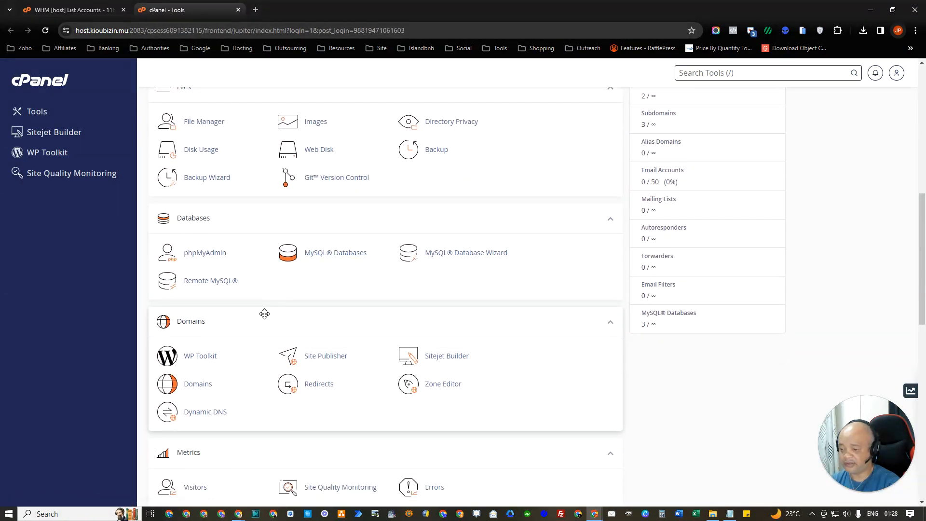
{"action": "scroll", "coordinate": [265, 311], "scroll_direction": "down", "scroll_amount": 1}
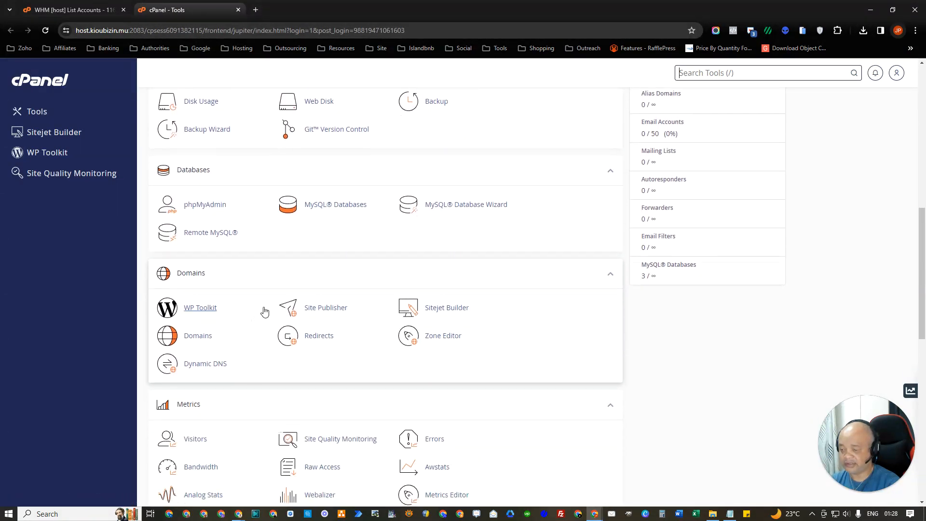
Step: In cPanel's Domains list, find kobweb.me and open its Manage page
{"action": "left_click", "coordinate": [193, 336]}
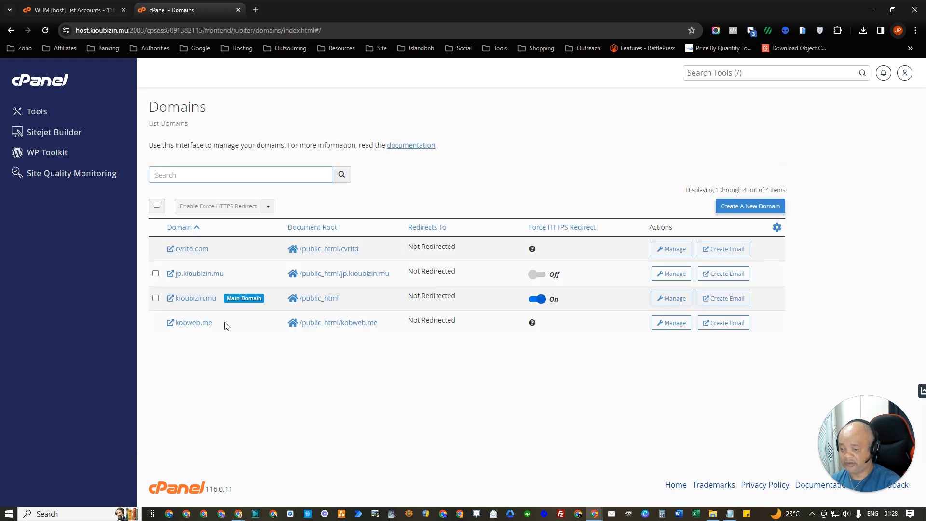
{"action": "left_click_drag", "start_coordinate": [221, 326], "coordinate": [179, 326]}
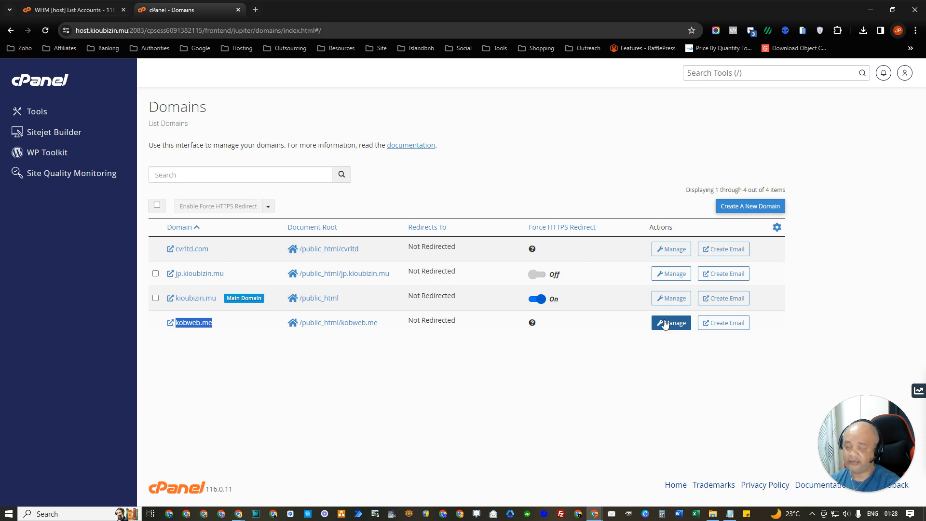
{"action": "left_click", "coordinate": [78, 10]}
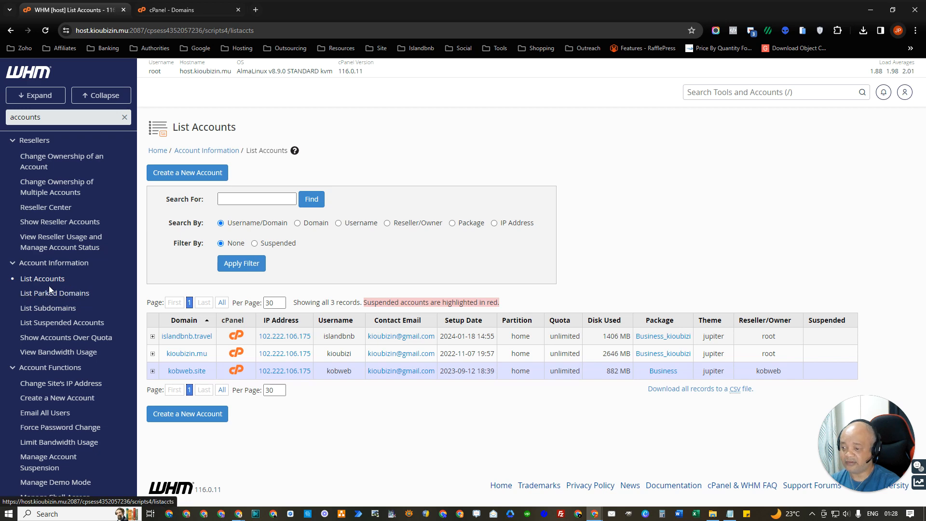
{"action": "left_click", "coordinate": [59, 118]}
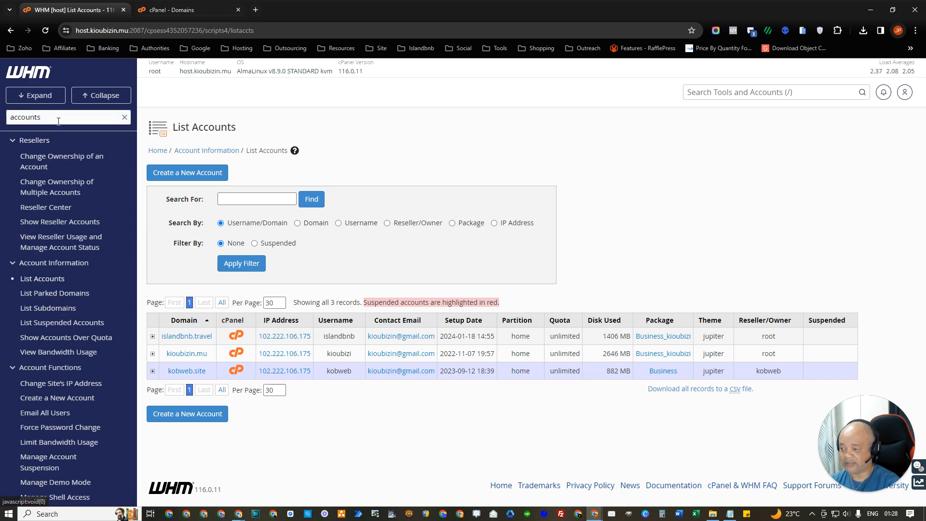
{"action": "left_click", "coordinate": [167, 10]}
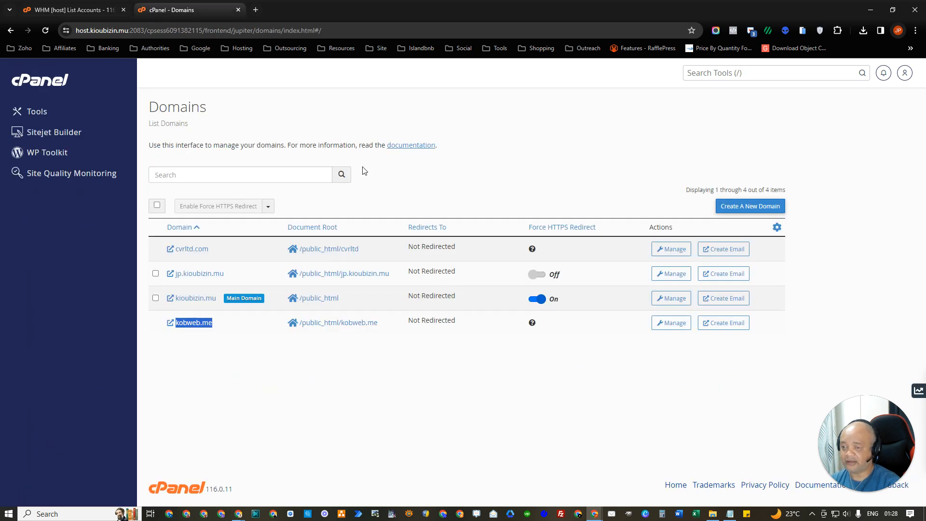
{"action": "left_click", "coordinate": [674, 324]}
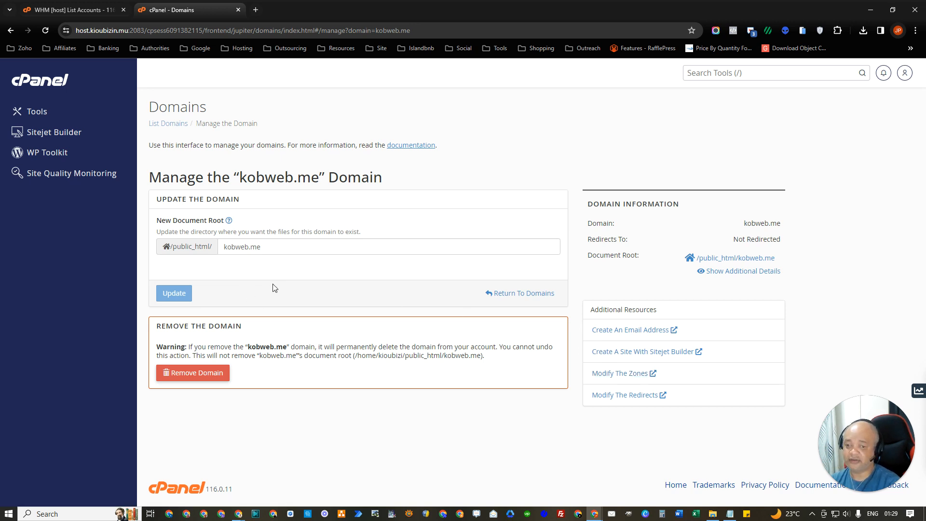
Step: Open the Zone Editor records for kobweb.me from its management page
{"action": "left_click", "coordinate": [620, 372]}
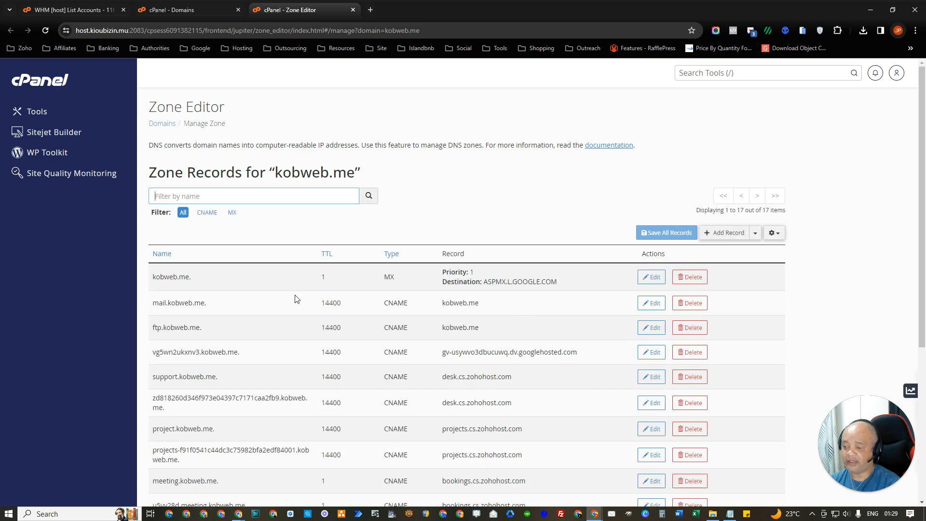
Step: Scroll through kobweb.me's zone records and start filtering them by name
{"action": "scroll", "coordinate": [269, 299], "scroll_direction": "down", "scroll_amount": 5}
{"action": "scroll", "coordinate": [268, 299], "scroll_direction": "up", "scroll_amount": 5}
{"action": "scroll", "coordinate": [269, 299], "scroll_direction": "down", "scroll_amount": 2}
{"action": "scroll", "coordinate": [266, 295], "scroll_direction": "down", "scroll_amount": 4}
{"action": "scroll", "coordinate": [266, 295], "scroll_direction": "up", "scroll_amount": 6}
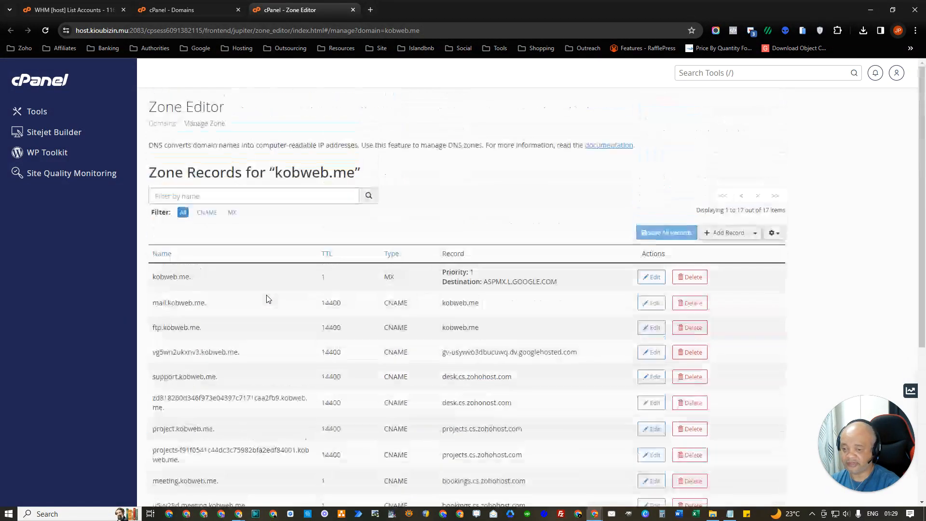
{"action": "left_click", "coordinate": [237, 193]}
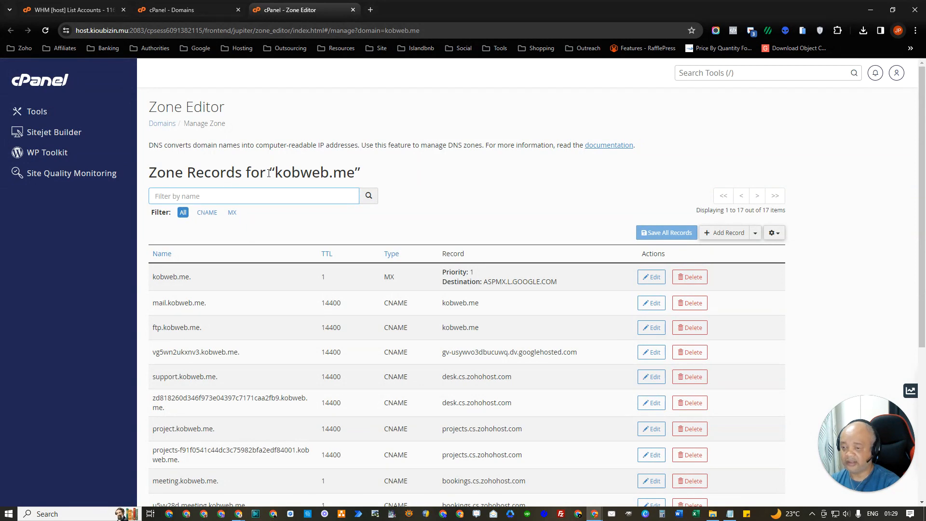
{"action": "left_click_drag", "start_coordinate": [275, 173], "coordinate": [355, 173]}
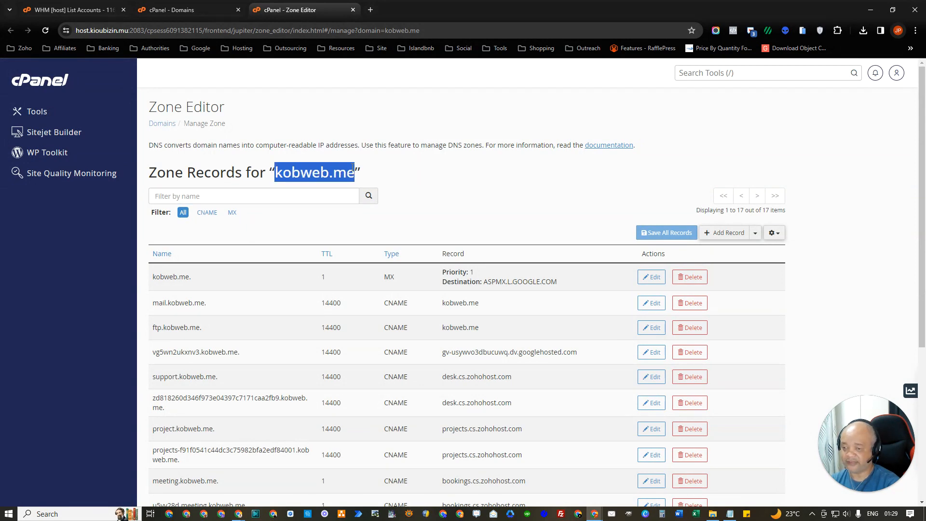
Step: Review the existing MX and CNAME records, then bring up another browser window
{"action": "scroll", "coordinate": [358, 261], "scroll_direction": "down", "scroll_amount": 1}
{"action": "scroll", "coordinate": [359, 261], "scroll_direction": "down", "scroll_amount": 3}
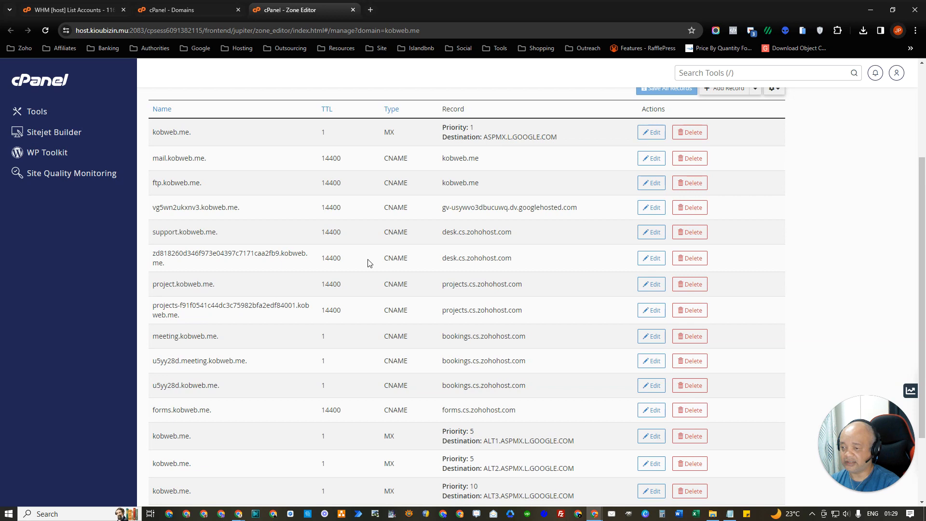
{"action": "scroll", "coordinate": [369, 263], "scroll_direction": "up", "scroll_amount": 3}
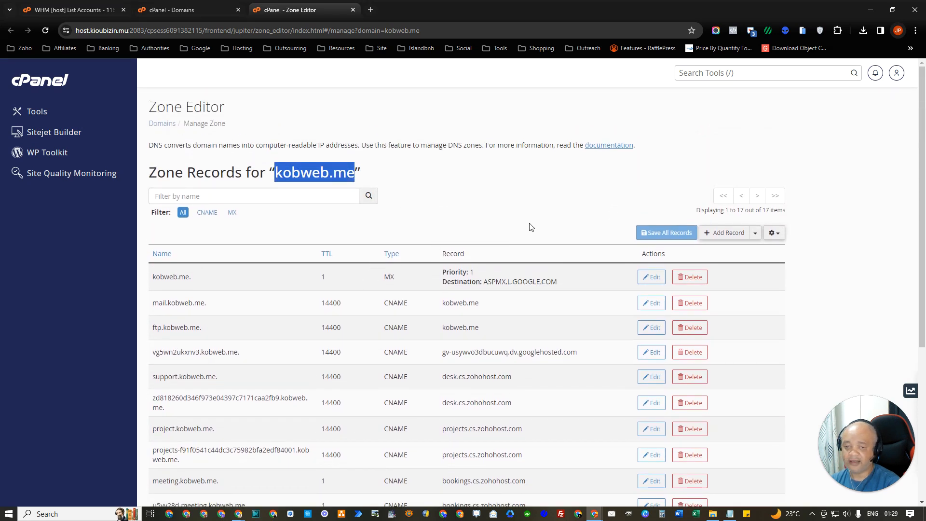
{"action": "scroll", "coordinate": [354, 305], "scroll_direction": "down", "scroll_amount": 2}
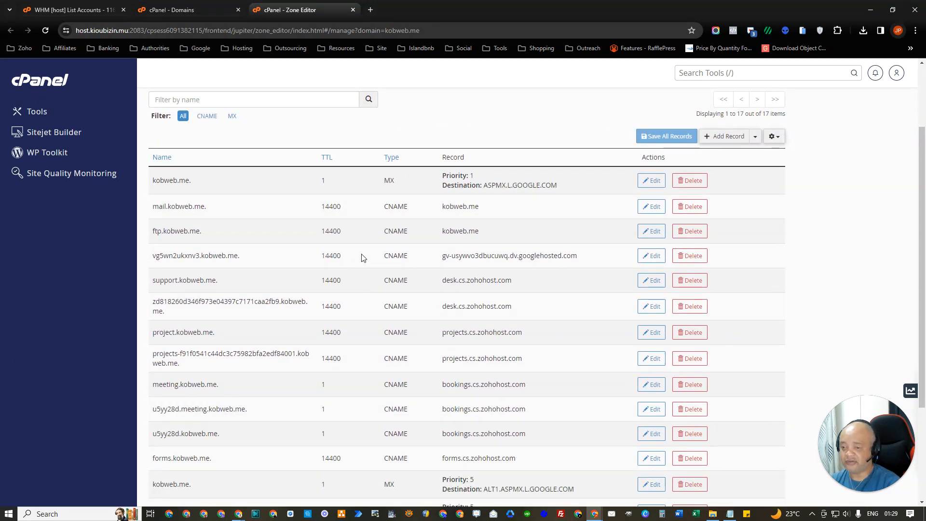
{"action": "scroll", "coordinate": [363, 258], "scroll_direction": "down", "scroll_amount": 3}
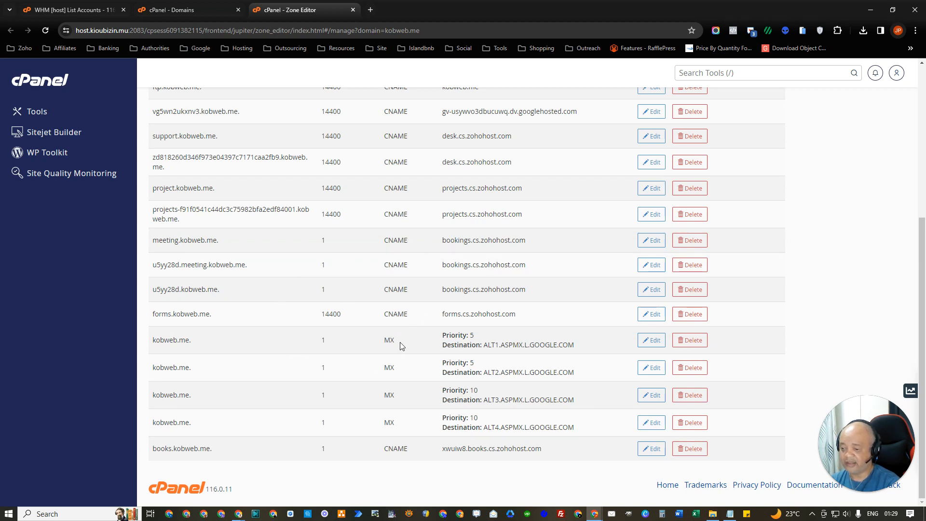
{"action": "scroll", "coordinate": [400, 342], "scroll_direction": "up", "scroll_amount": 4}
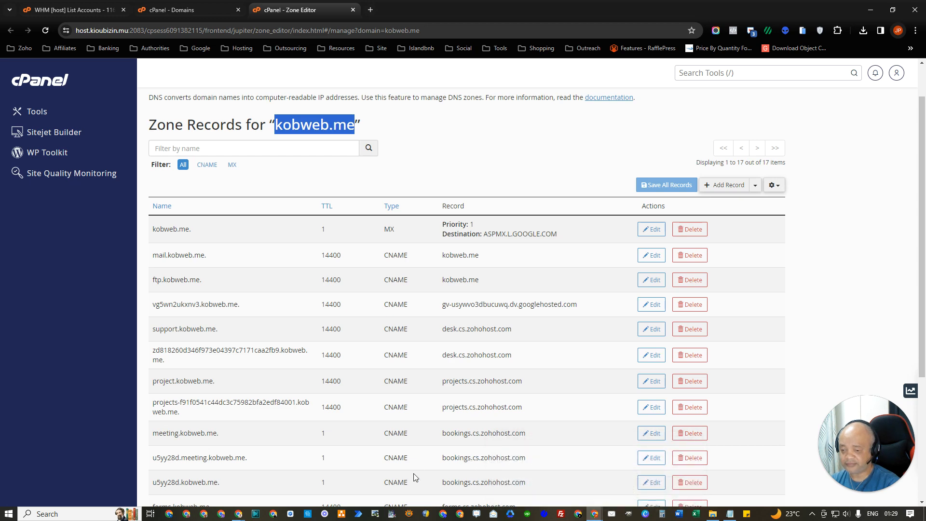
{"action": "mouse_move", "coordinate": [238, 512]}
{"action": "left_click", "coordinate": [224, 476]}
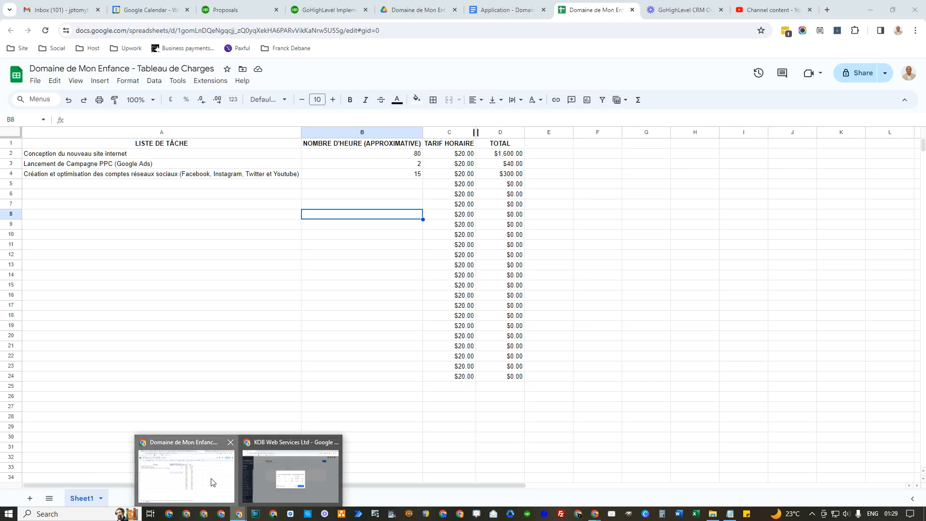
Step: Copy the A record value 34.68.234.4 from GoHighLevel's domain setup dialog
{"action": "left_click", "coordinate": [870, 10]}
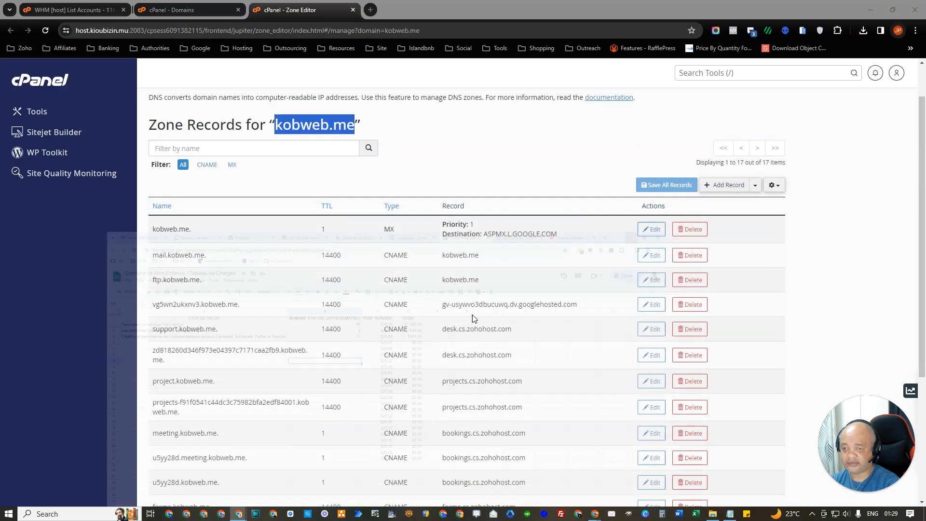
{"action": "mouse_move", "coordinate": [238, 512]}
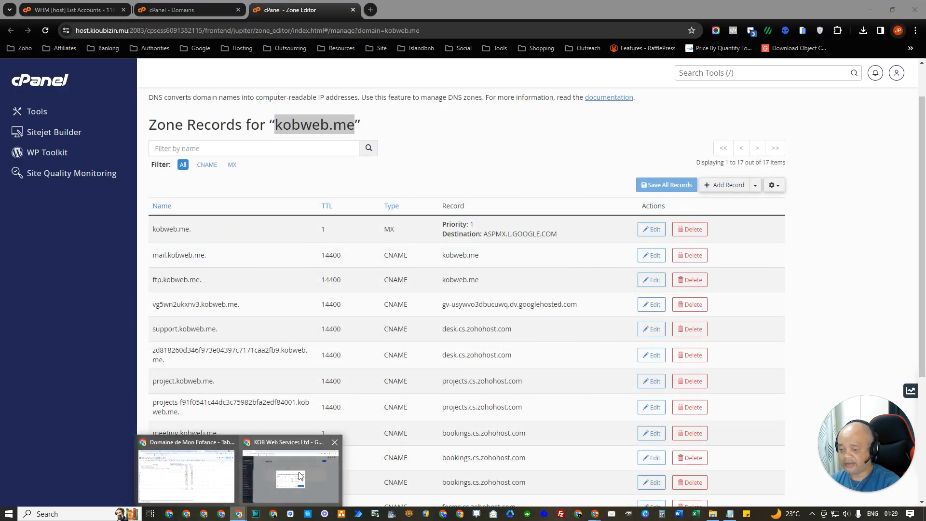
{"action": "left_click", "coordinate": [300, 475]}
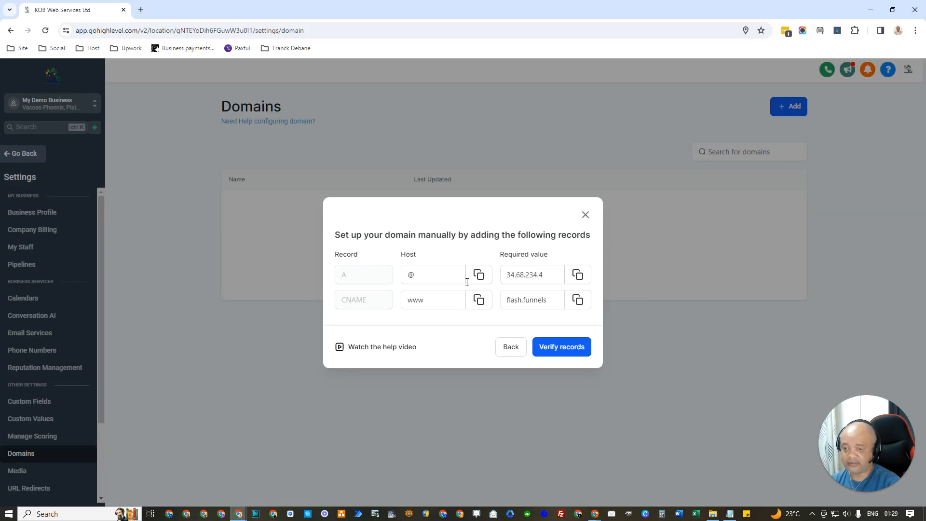
{"action": "left_click", "coordinate": [553, 270]}
{"action": "left_click", "coordinate": [578, 274]}
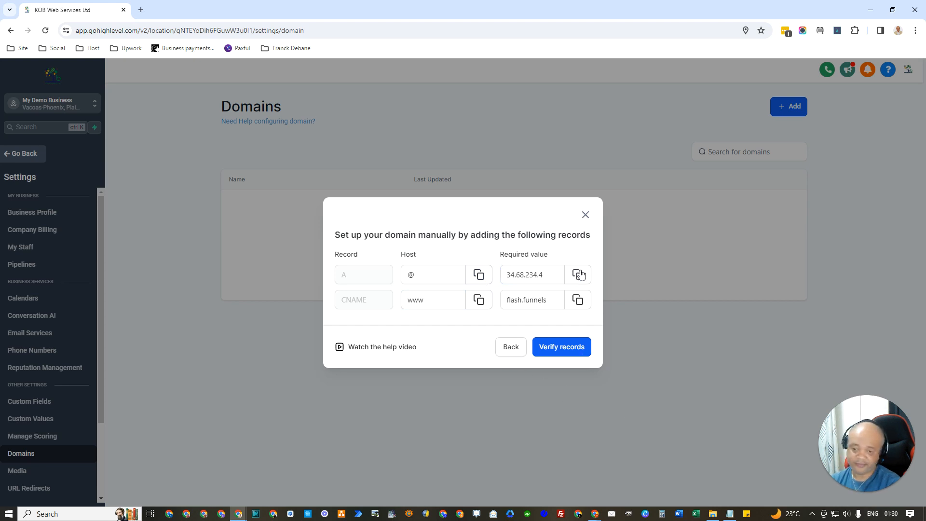
{"action": "left_click", "coordinate": [579, 276]}
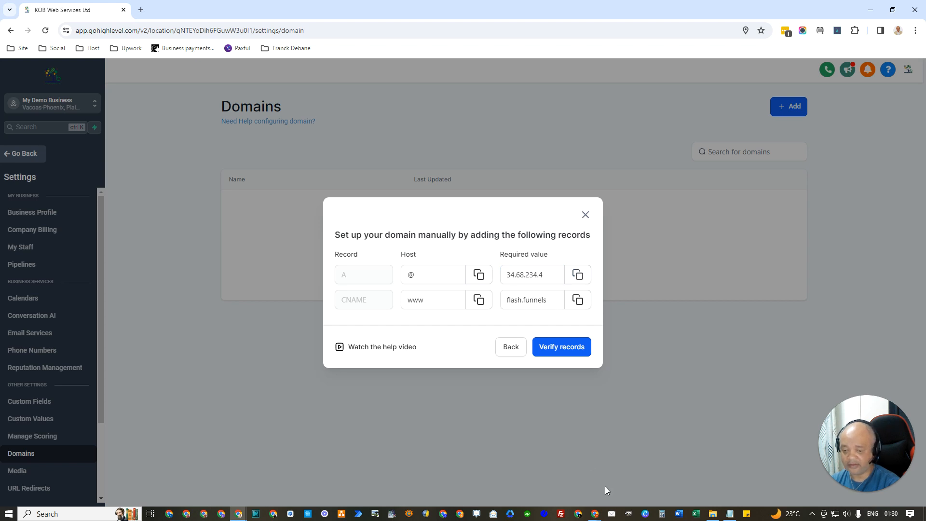
Step: Add a new A record in kobweb.me's zone and paste 34.68.234.4 as its address
{"action": "mouse_move", "coordinate": [596, 517]}
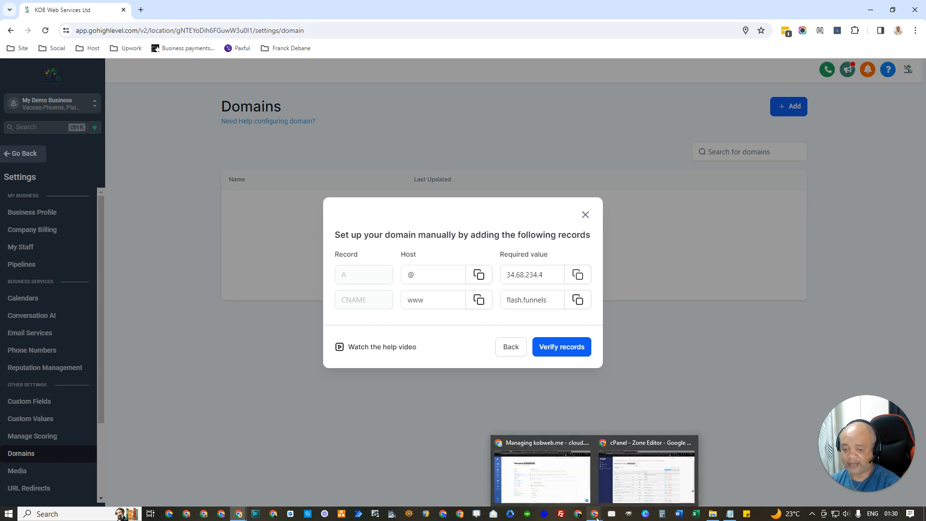
{"action": "mouse_move", "coordinate": [615, 505]}
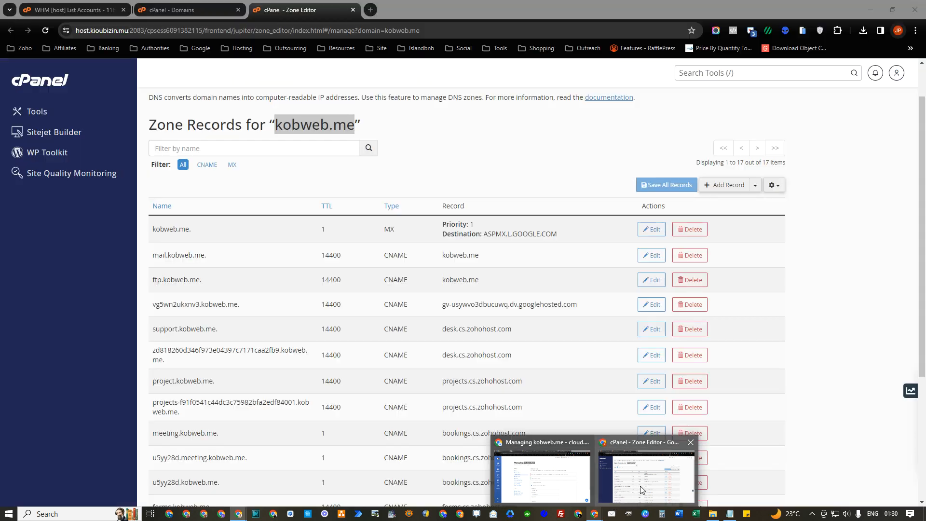
{"action": "left_click", "coordinate": [652, 478]}
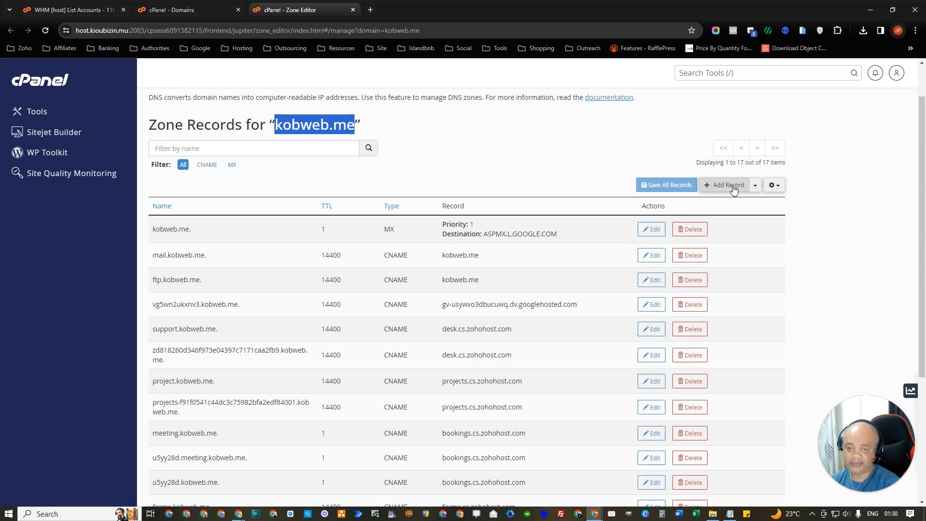
{"action": "left_click", "coordinate": [755, 185]}
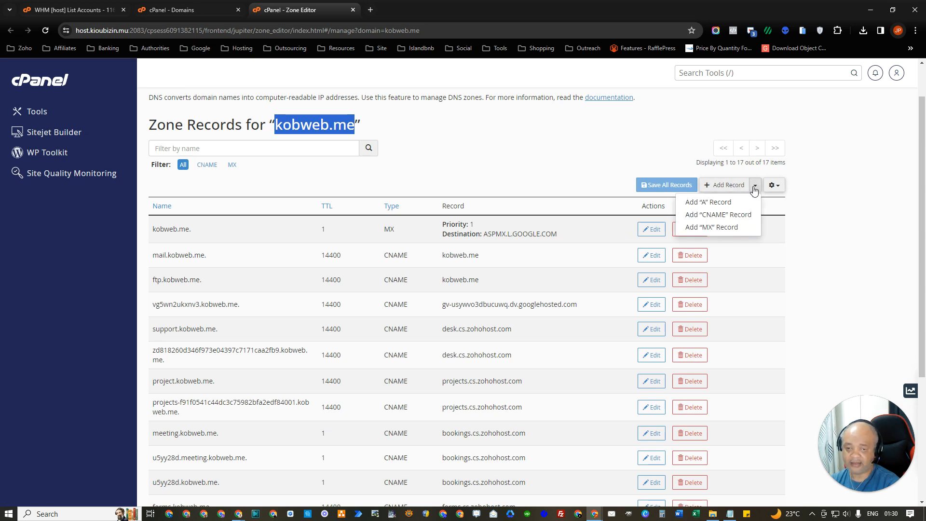
{"action": "left_click", "coordinate": [723, 205]}
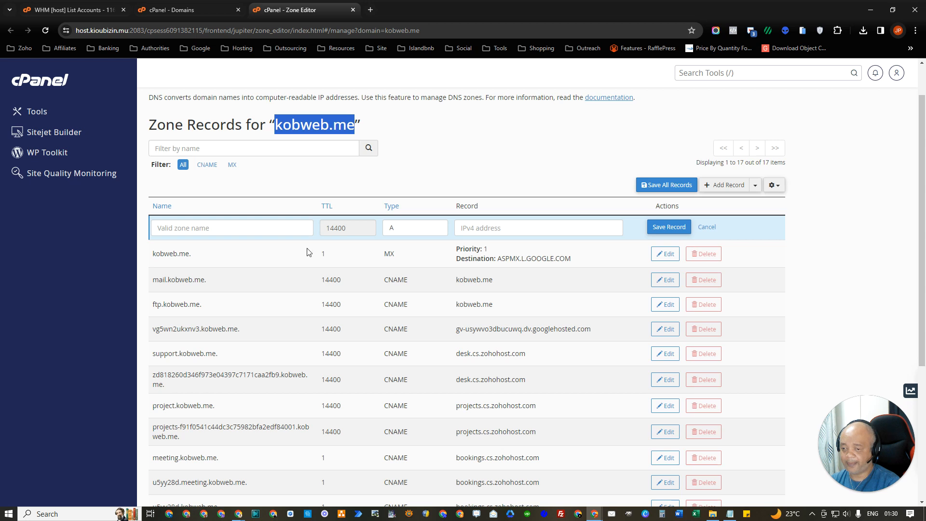
{"action": "left_click", "coordinate": [241, 229]}
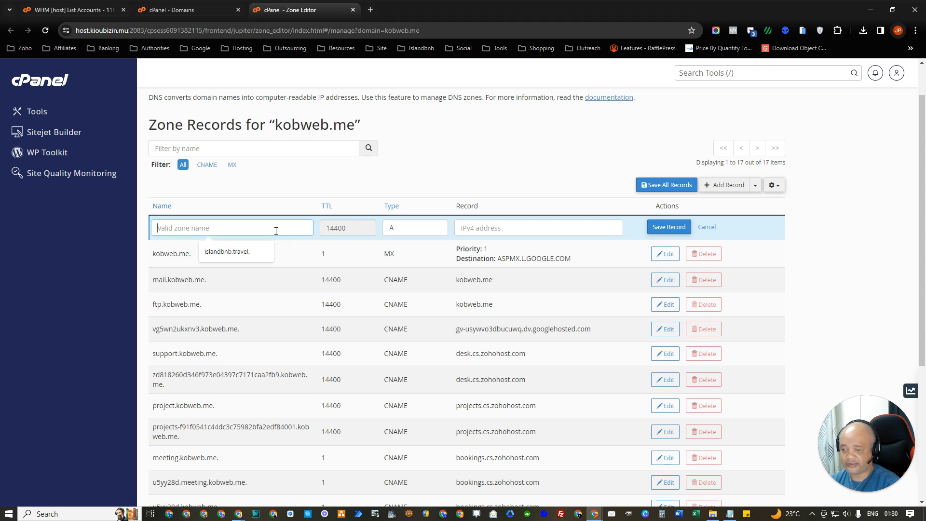
{"action": "left_click", "coordinate": [471, 228]}
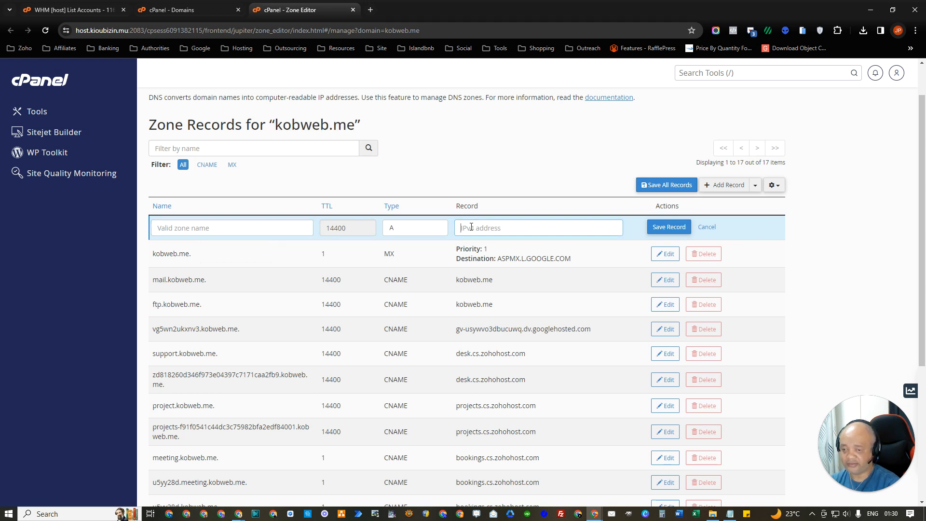
{"action": "key", "text": "ctrl+v"}
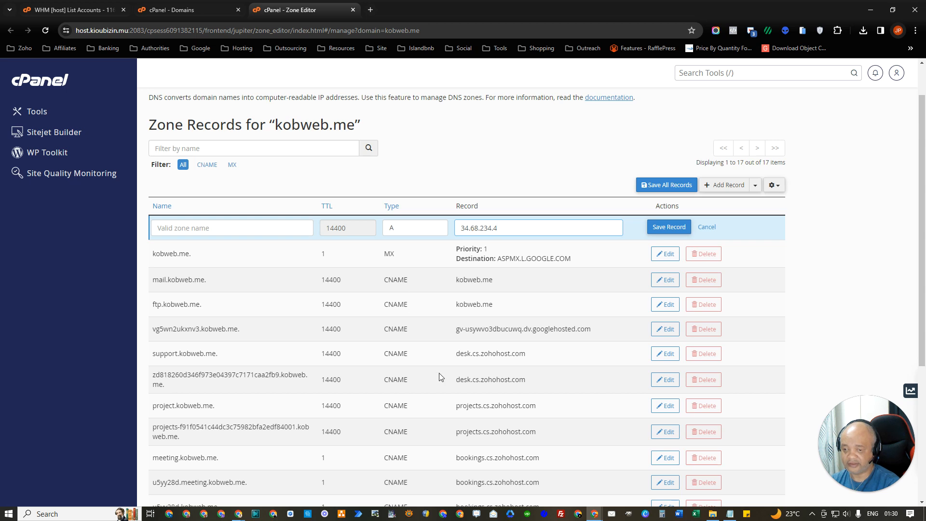
Step: Select the @ host value in GoHighLevel's manual DNS records
{"action": "left_click", "coordinate": [239, 513]}
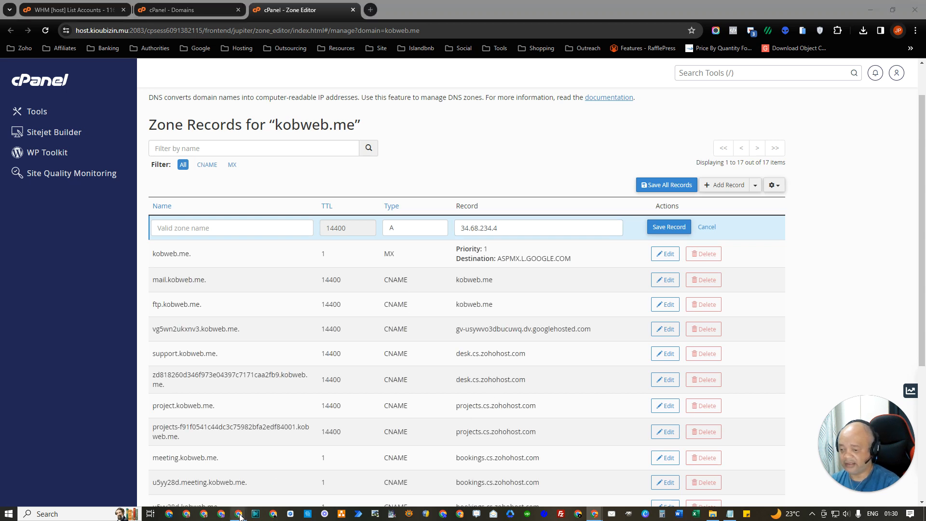
{"action": "left_click", "coordinate": [290, 477]}
{"action": "left_click_drag", "start_coordinate": [426, 274], "coordinate": [403, 275]}
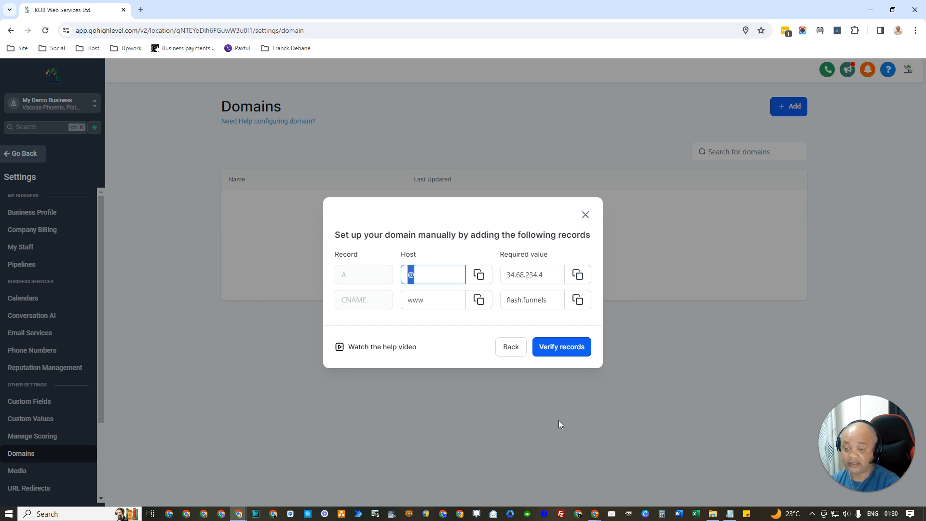
Step: Back in cPanel's Zone Editor, enter @ as the new A record's name
{"action": "left_click", "coordinate": [594, 513]}
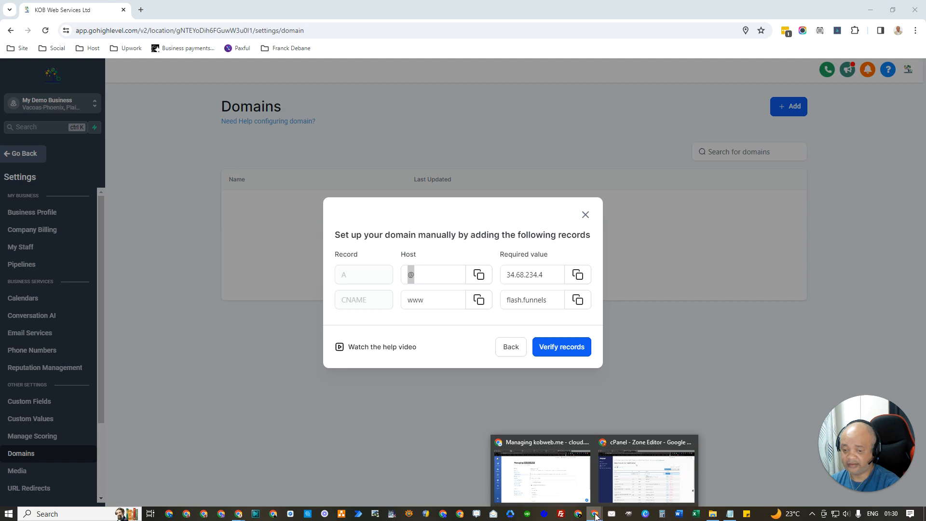
{"action": "mouse_move", "coordinate": [638, 470]}
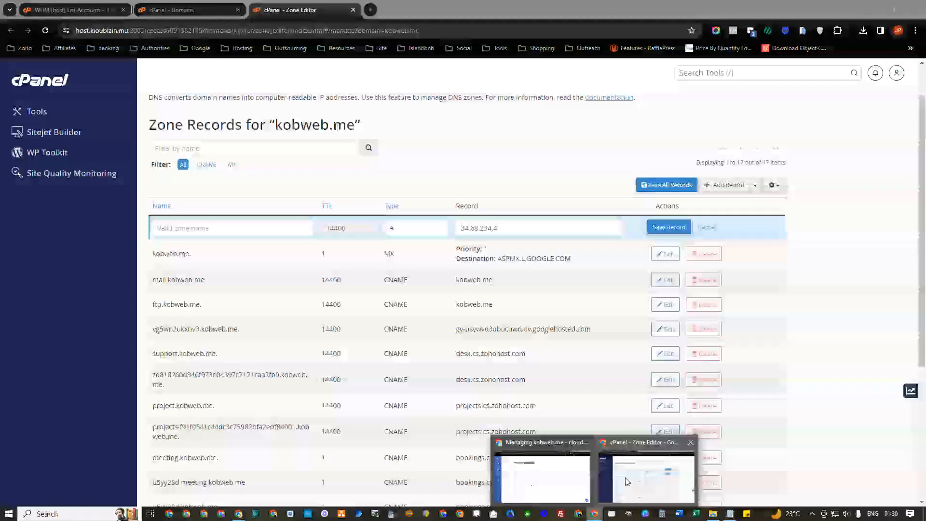
{"action": "left_click", "coordinate": [627, 481]}
{"action": "left_click", "coordinate": [247, 225]}
{"action": "type", "text": "@"}
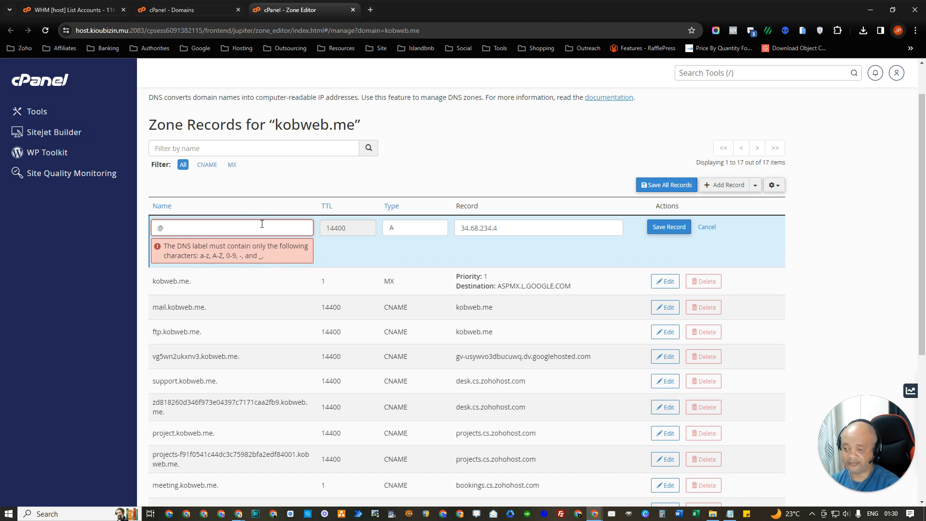
Step: Change the name to kobweb.me., try saving, and reload after the serial mismatch error
{"action": "scroll", "coordinate": [345, 314], "scroll_direction": "down", "scroll_amount": 3}
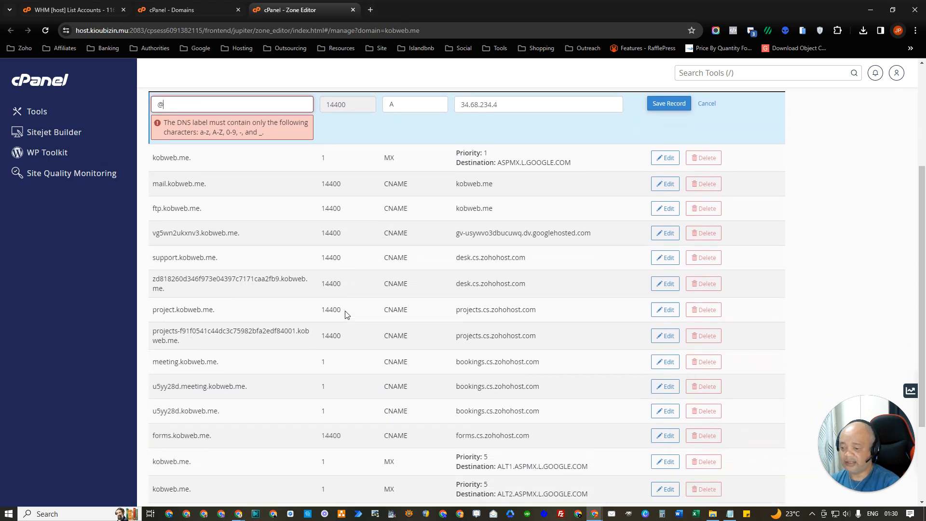
{"action": "scroll", "coordinate": [346, 314], "scroll_direction": "down", "scroll_amount": 2}
{"action": "scroll", "coordinate": [345, 314], "scroll_direction": "up", "scroll_amount": 6}
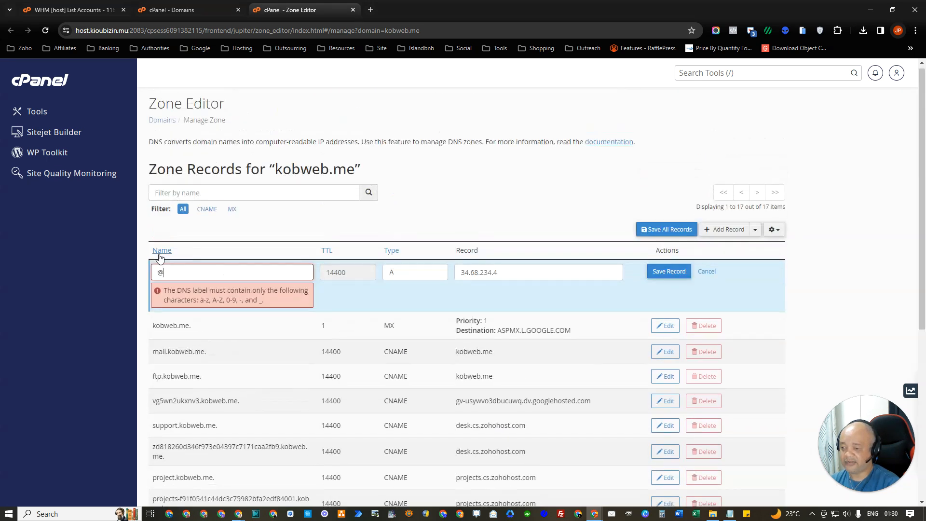
{"action": "left_click_drag", "start_coordinate": [269, 307], "coordinate": [165, 291]}
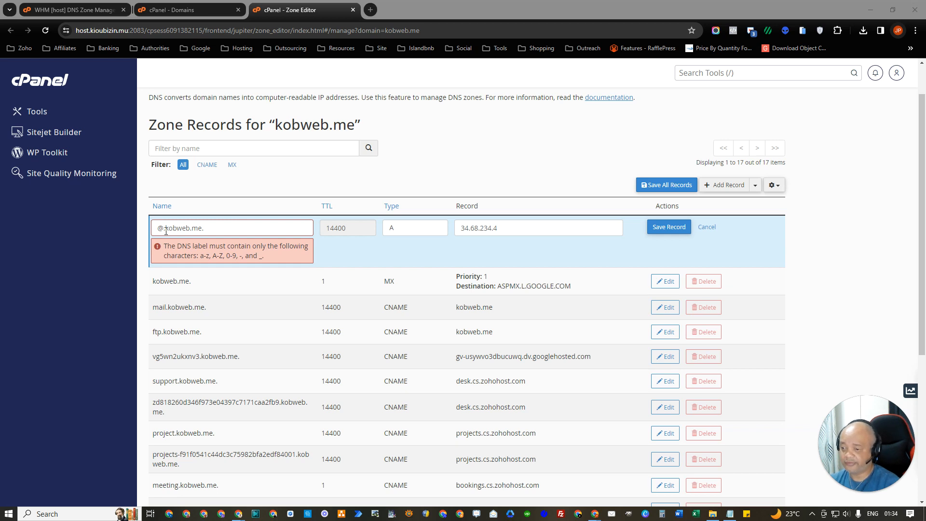
{"action": "left_click_drag", "start_coordinate": [166, 231], "coordinate": [153, 229]}
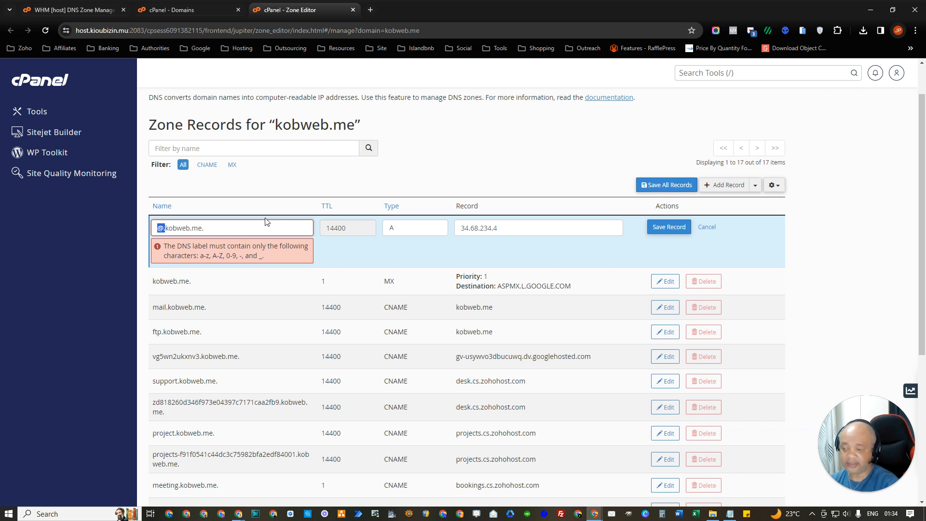
{"action": "key", "text": "BackSpace"}
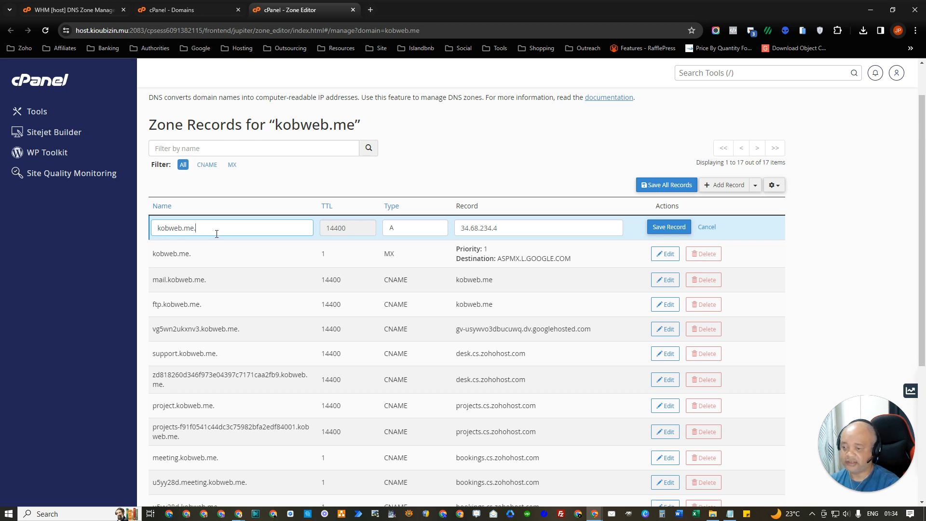
{"action": "left_click_drag", "start_coordinate": [202, 229], "coordinate": [145, 232]}
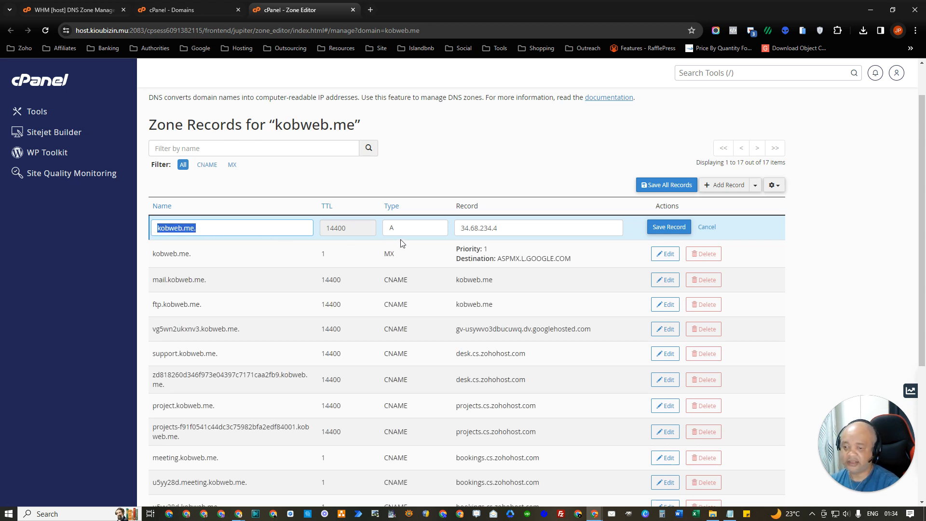
{"action": "left_click", "coordinate": [666, 231]}
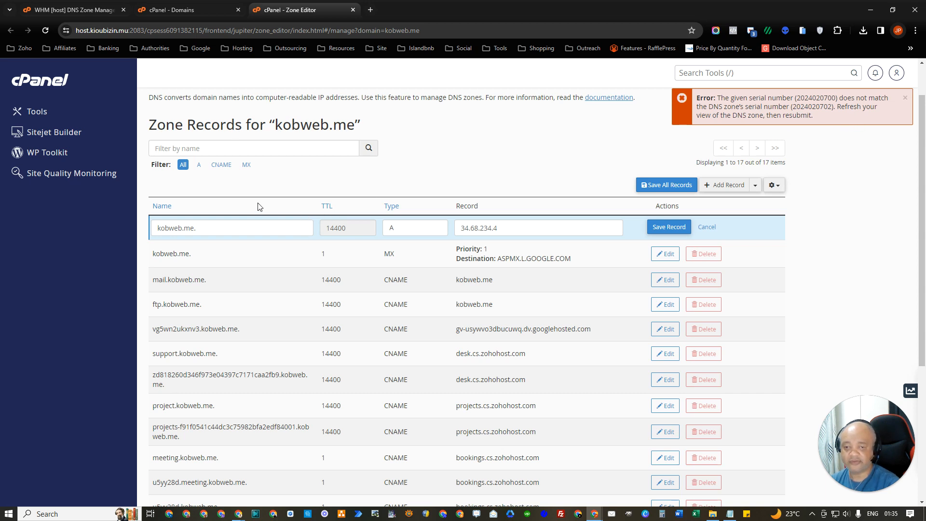
{"action": "left_click", "coordinate": [45, 31]}
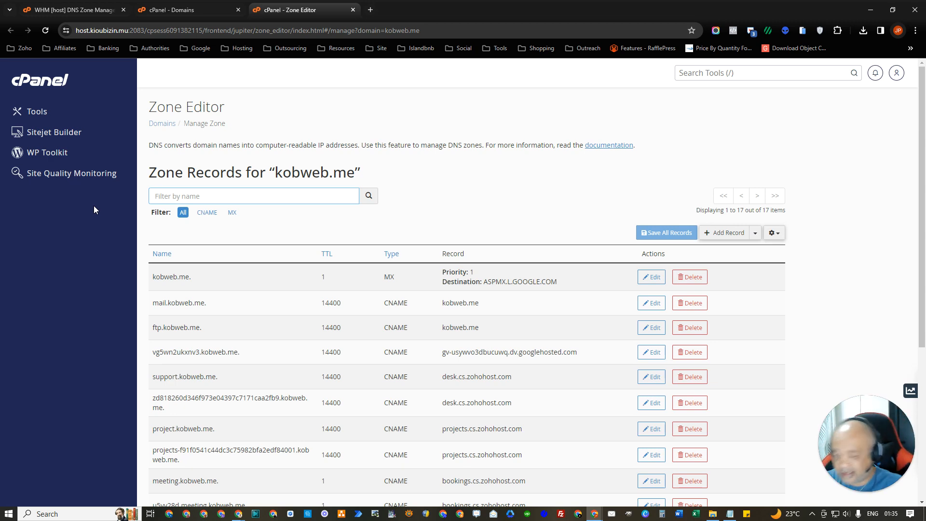
Step: Start a new A record and enter kobweb.me as its name
{"action": "scroll", "coordinate": [95, 225], "scroll_direction": "down", "scroll_amount": 1}
{"action": "scroll", "coordinate": [94, 229], "scroll_direction": "down", "scroll_amount": 5}
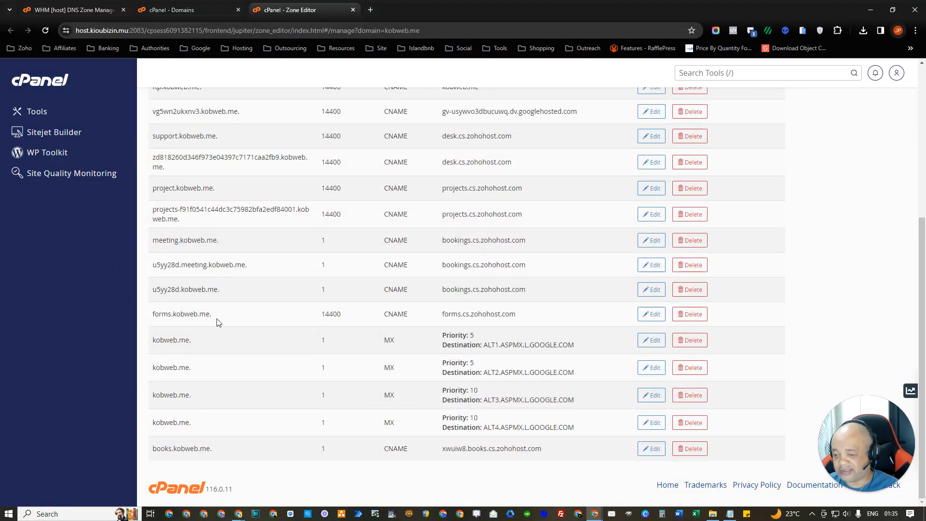
{"action": "scroll", "coordinate": [279, 311], "scroll_direction": "up", "scroll_amount": 5}
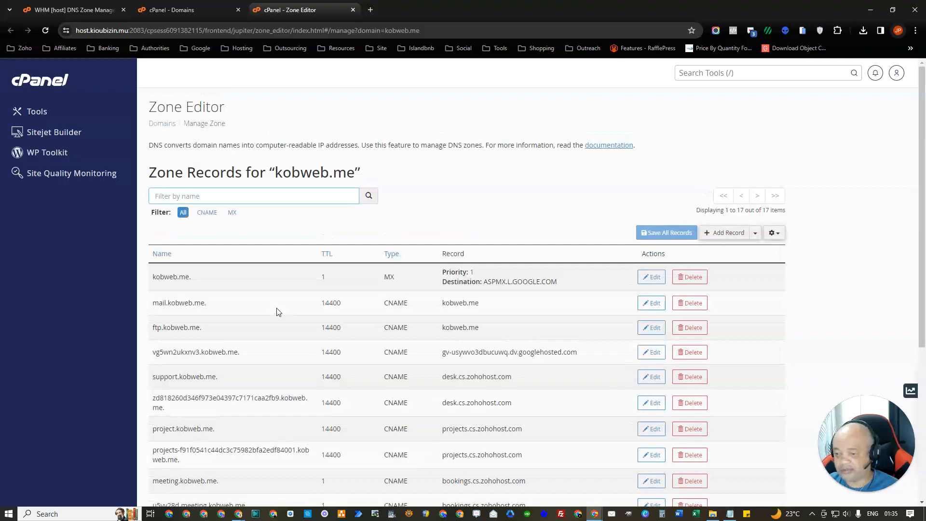
{"action": "left_click", "coordinate": [755, 233]}
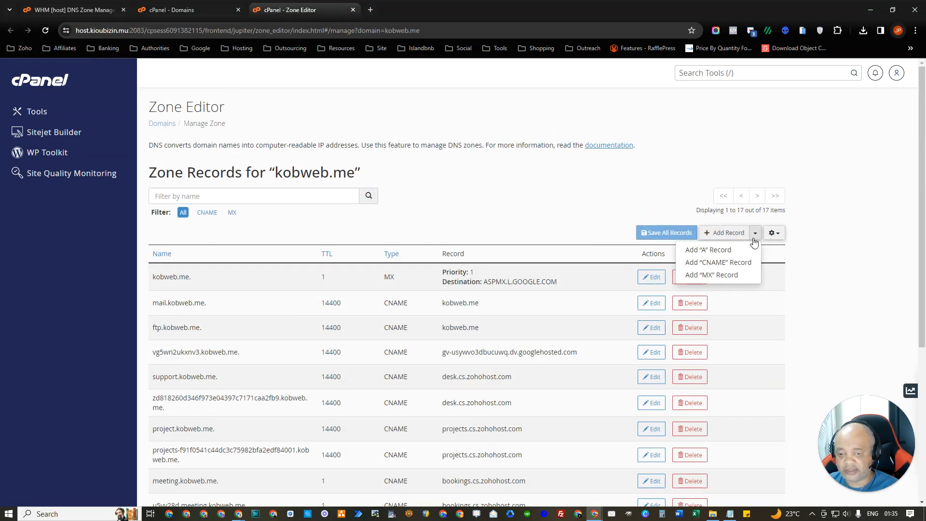
{"action": "left_click", "coordinate": [717, 250]}
{"action": "left_click", "coordinate": [210, 278]}
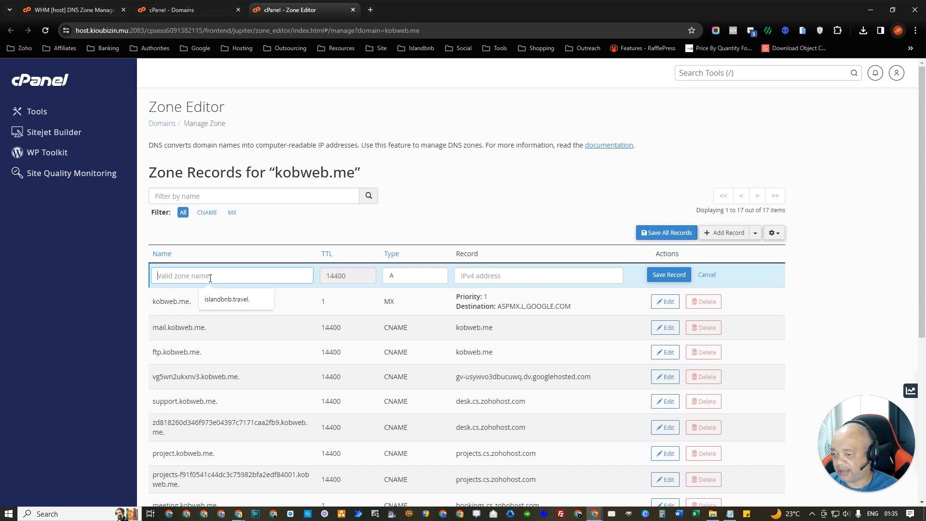
{"action": "type", "text": "34.68.234.4"}
{"action": "double_click", "coordinate": [185, 278]}
{"action": "key", "text": "ctrl+c"}
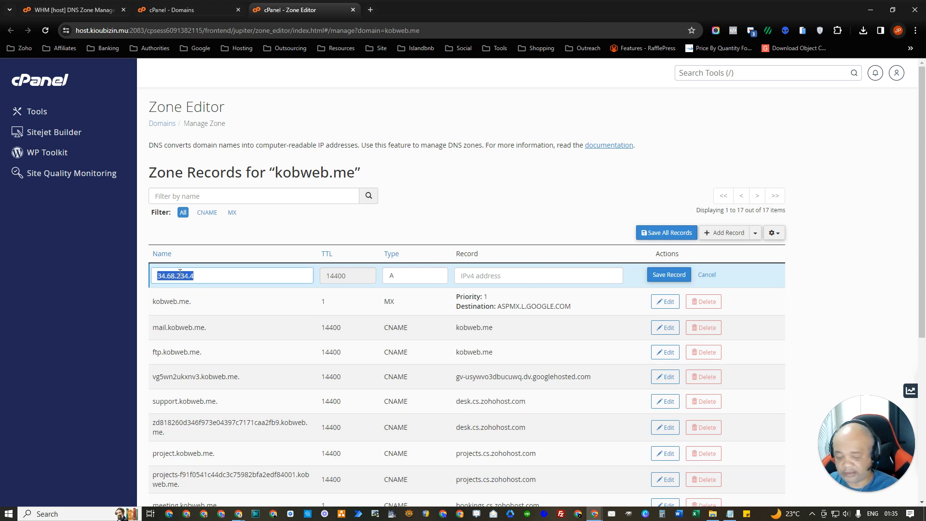
{"action": "key", "text": "BackSpace"}
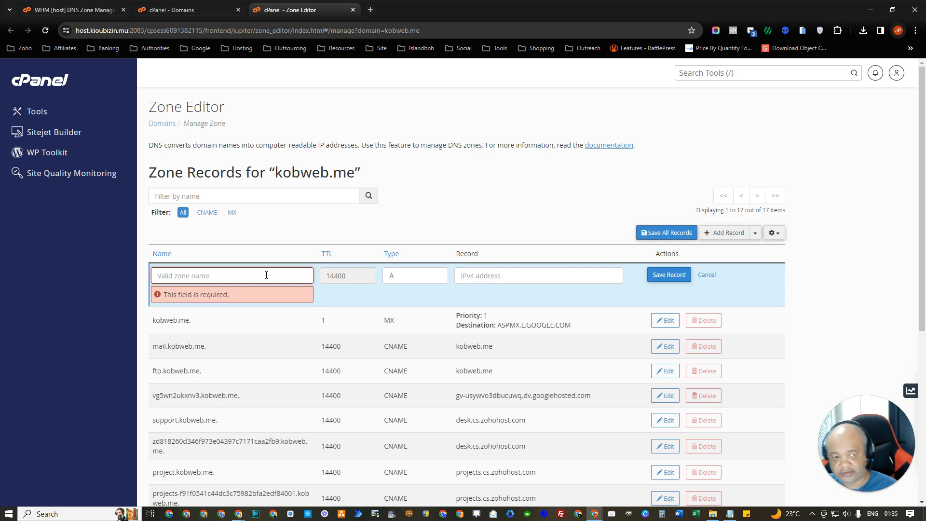
{"action": "type", "text": "kobweb.me"}
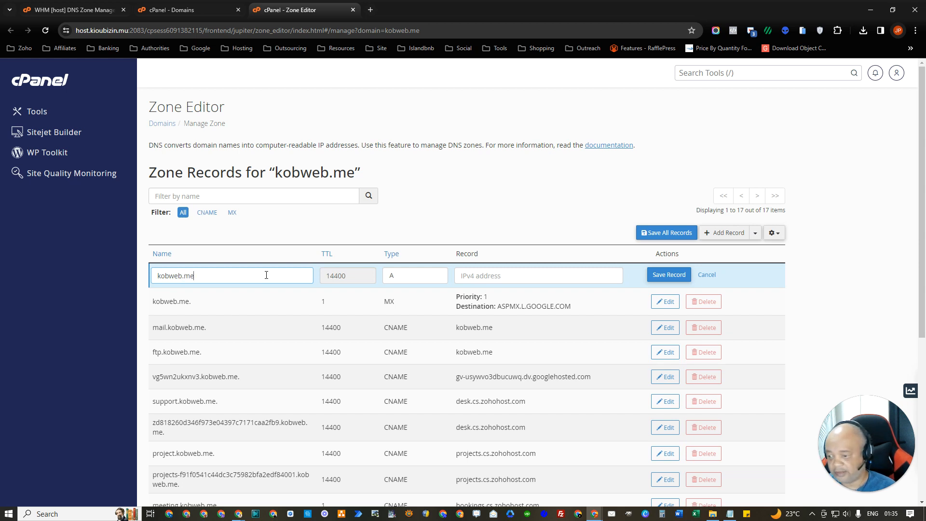
Step: Paste 34.68.234.4 as the record's address and save it
{"action": "left_click", "coordinate": [501, 270]}
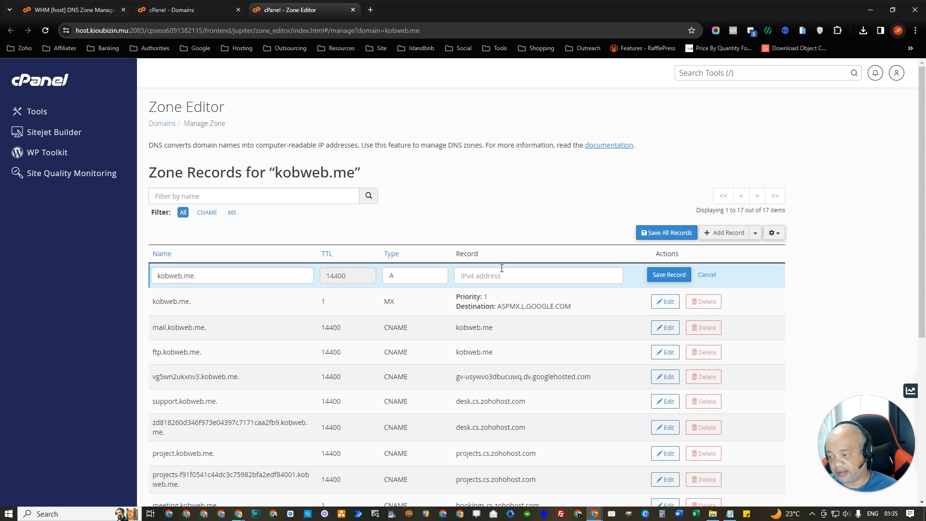
{"action": "left_click", "coordinate": [503, 270]}
{"action": "key", "text": "ctrl+v"}
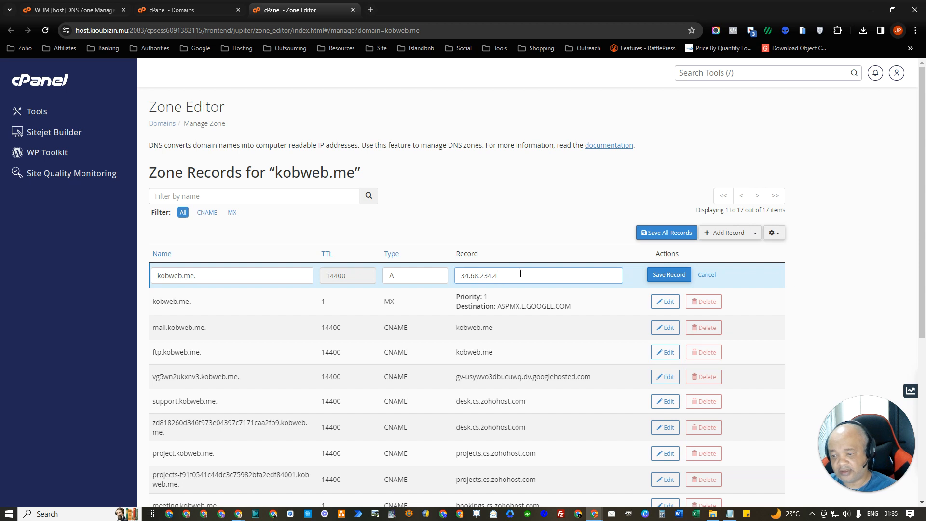
{"action": "left_click", "coordinate": [660, 274]}
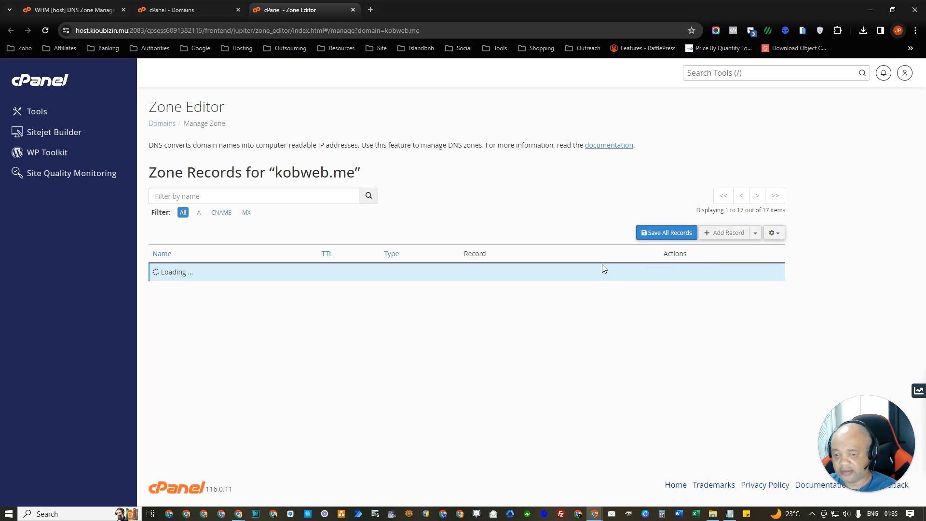
{"action": "scroll", "coordinate": [488, 273], "scroll_direction": "down", "scroll_amount": 1}
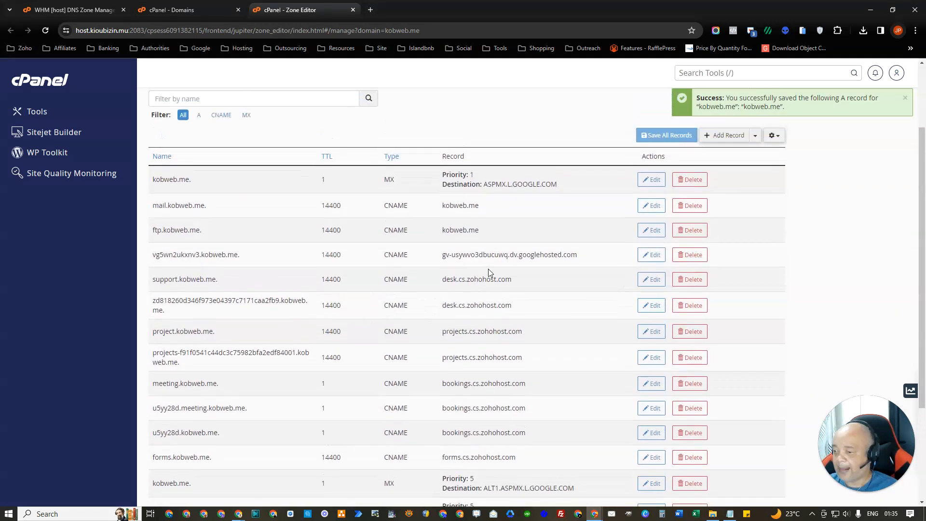
{"action": "scroll", "coordinate": [400, 272], "scroll_direction": "down", "scroll_amount": 3}
{"action": "scroll", "coordinate": [400, 273], "scroll_direction": "down", "scroll_amount": 2}
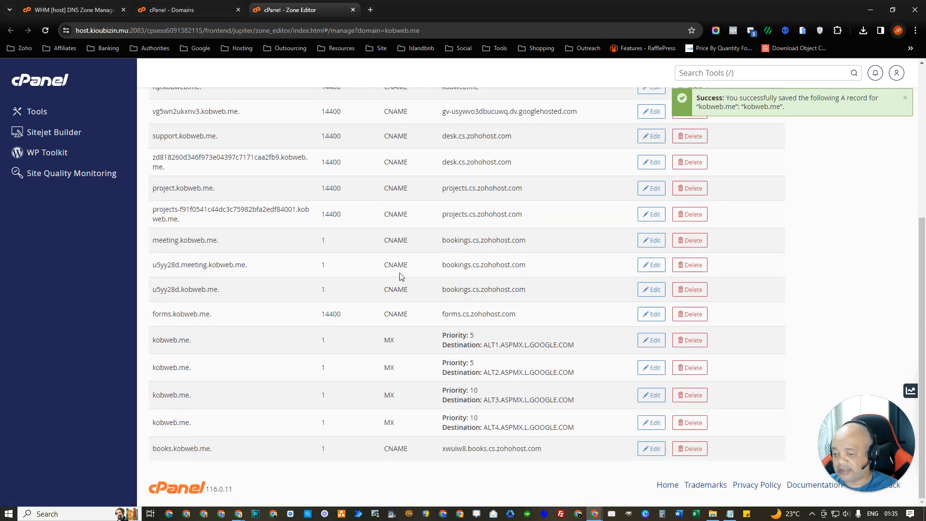
{"action": "scroll", "coordinate": [400, 274], "scroll_direction": "up", "scroll_amount": 6}
{"action": "scroll", "coordinate": [368, 264], "scroll_direction": "down", "scroll_amount": 6}
{"action": "scroll", "coordinate": [377, 362], "scroll_direction": "up", "scroll_amount": 5}
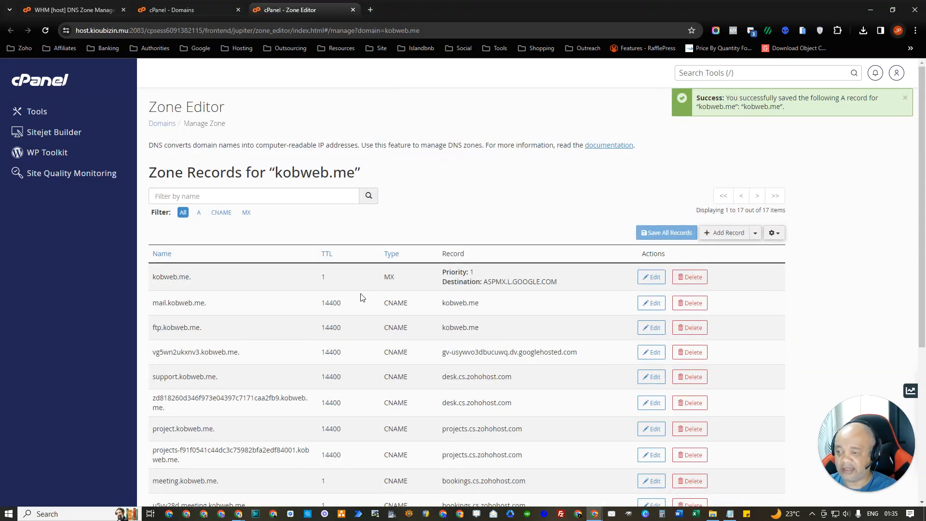
{"action": "left_click", "coordinate": [197, 10]}
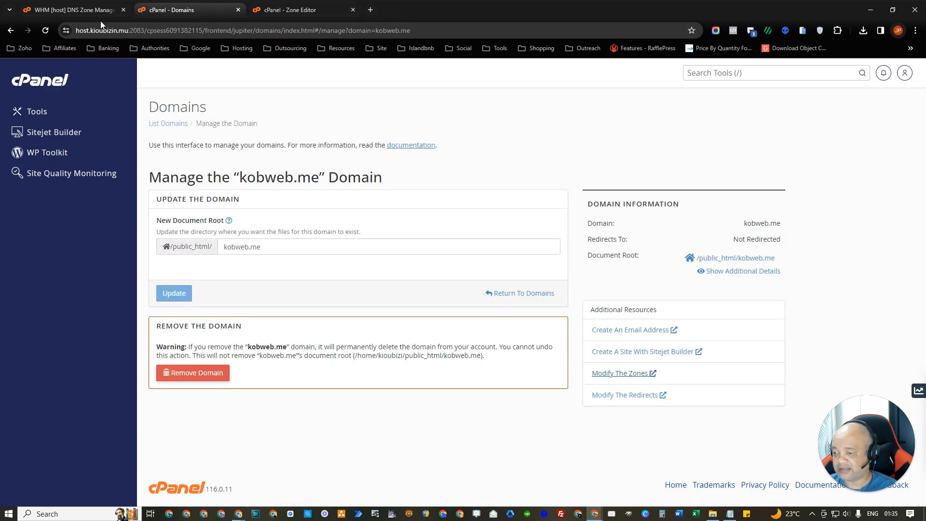
Step: Reload the kobweb.me zone in WHM and confirm its A record points to 34.68.234.4
{"action": "left_click", "coordinate": [71, 9]}
{"action": "scroll", "coordinate": [356, 290], "scroll_direction": "down", "scroll_amount": 3}
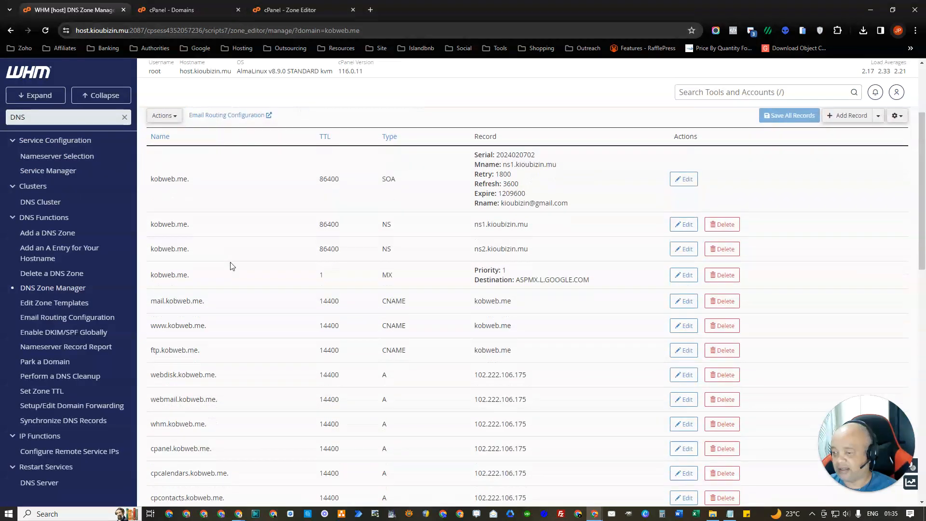
{"action": "scroll", "coordinate": [232, 264], "scroll_direction": "down", "scroll_amount": 15}
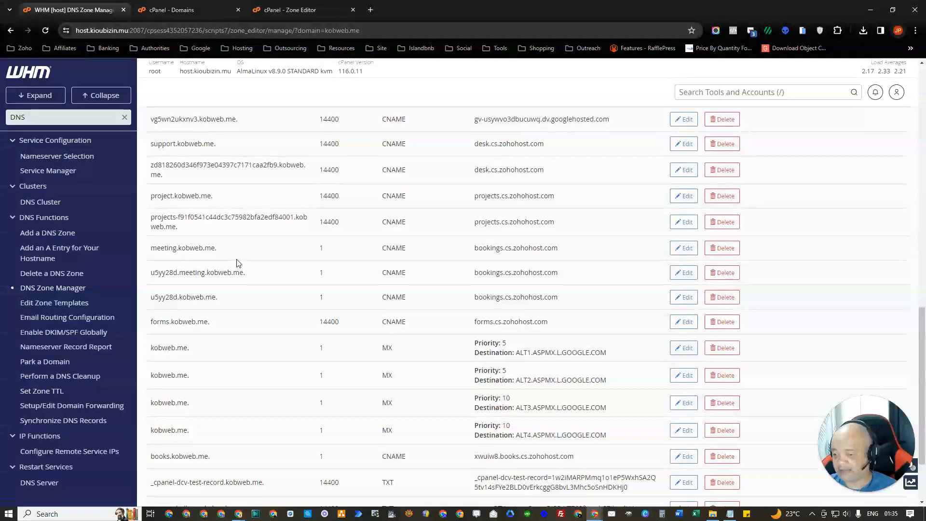
{"action": "scroll", "coordinate": [237, 263], "scroll_direction": "down", "scroll_amount": 2}
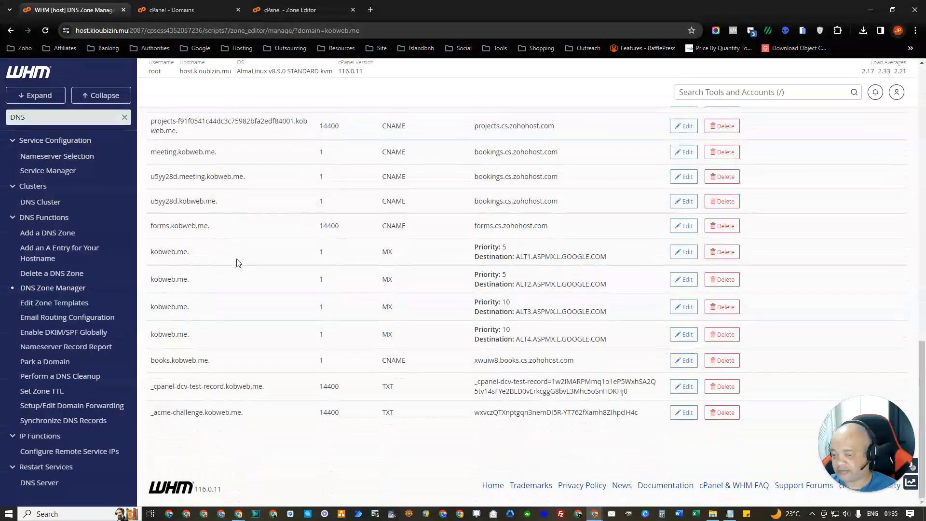
{"action": "left_click", "coordinate": [46, 31]}
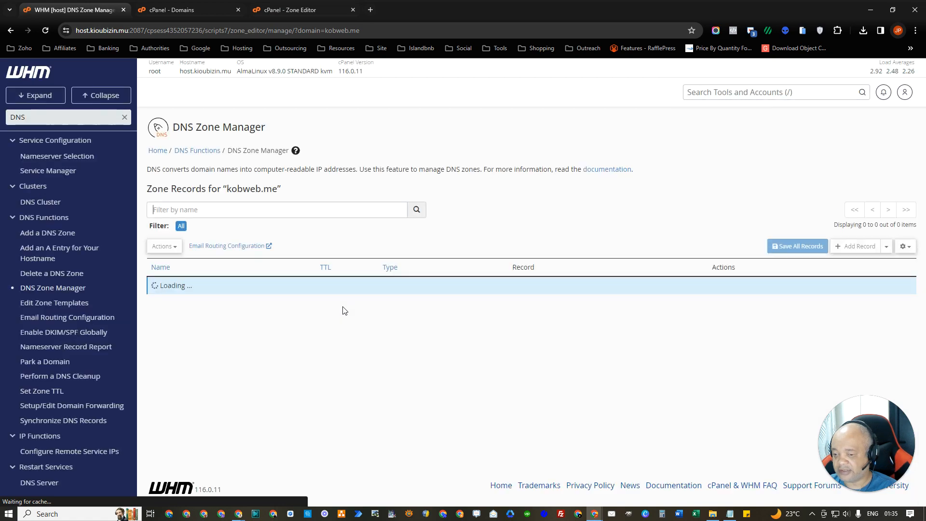
{"action": "scroll", "coordinate": [344, 310], "scroll_direction": "down", "scroll_amount": 8}
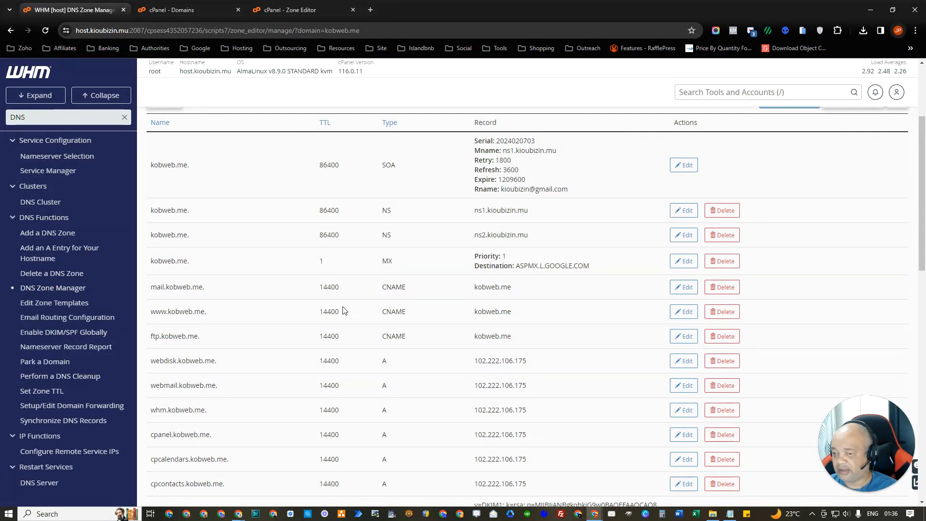
{"action": "scroll", "coordinate": [344, 310], "scroll_direction": "down", "scroll_amount": 10}
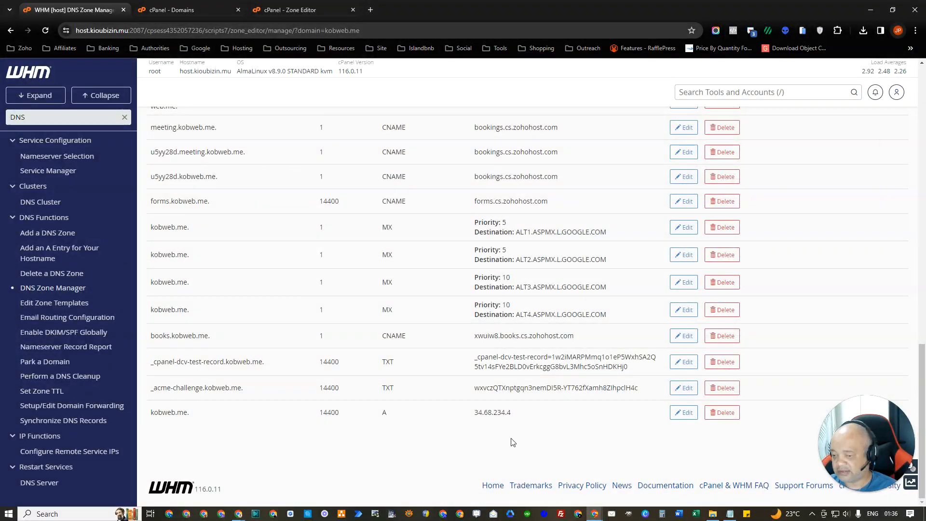
{"action": "left_click_drag", "start_coordinate": [516, 414], "coordinate": [151, 415]}
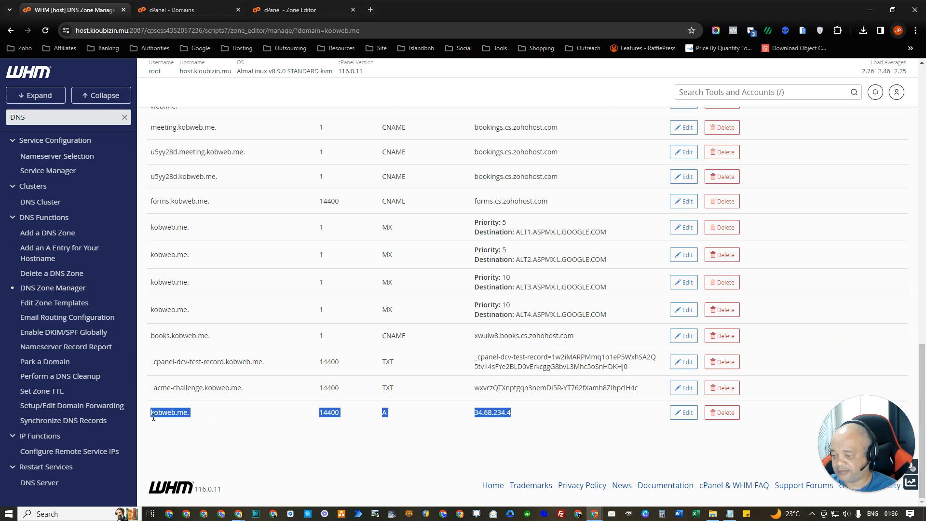
{"action": "left_click", "coordinate": [288, 319]}
{"action": "left_click", "coordinate": [290, 10]}
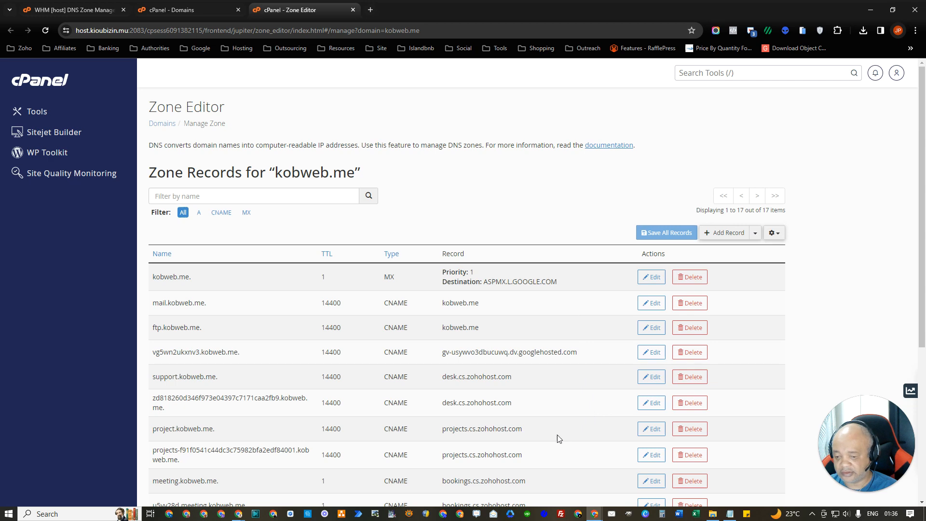
Step: Copy the www CNAME target value flash.funnels from GoHighLevel's domain setup records
{"action": "mouse_move", "coordinate": [239, 515]}
{"action": "left_click", "coordinate": [255, 495]}
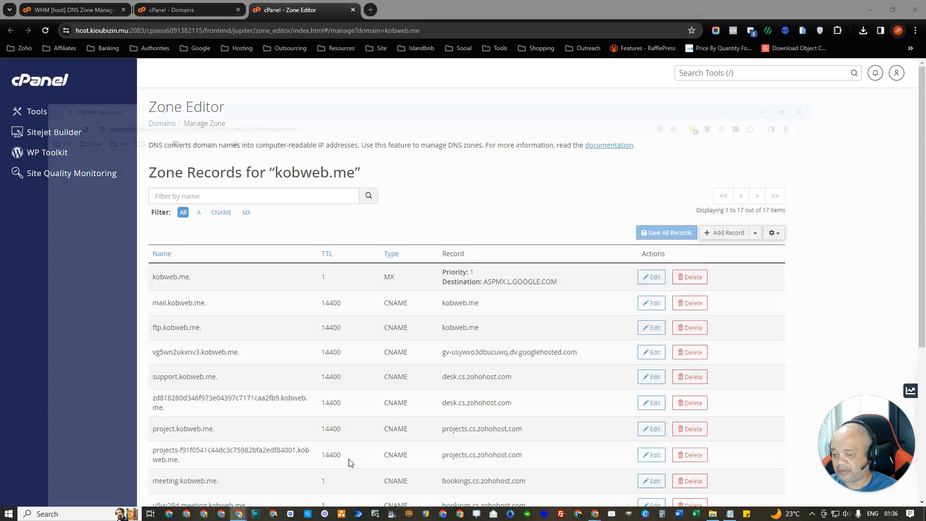
{"action": "left_click", "coordinate": [418, 303]}
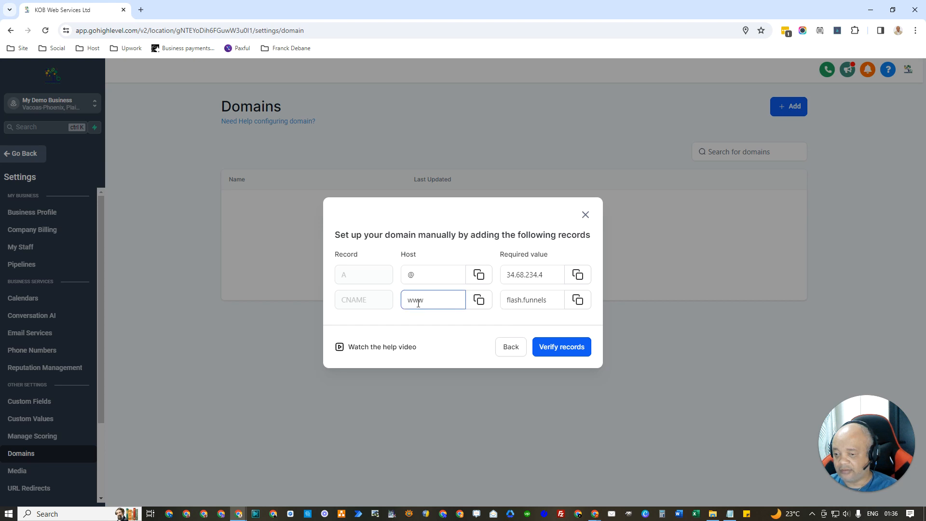
{"action": "left_click_drag", "start_coordinate": [434, 298], "coordinate": [405, 300]}
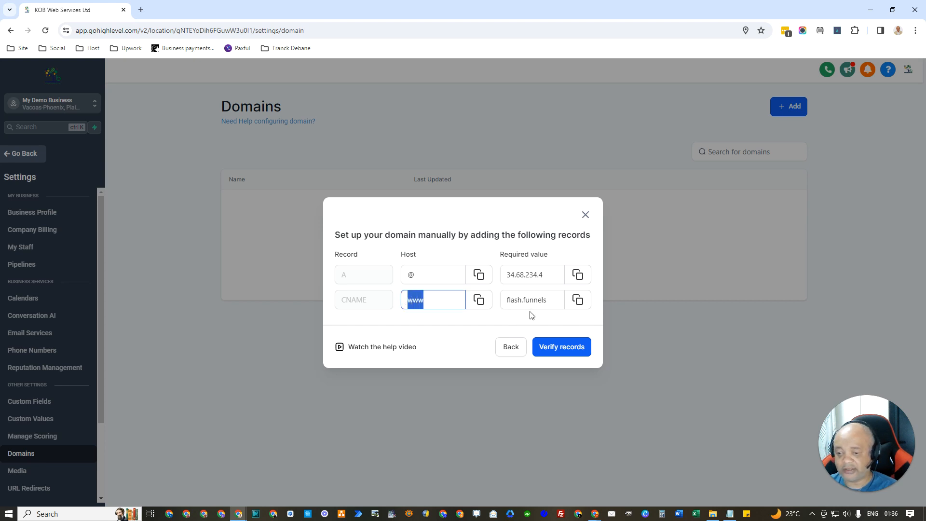
{"action": "left_click", "coordinate": [580, 303]}
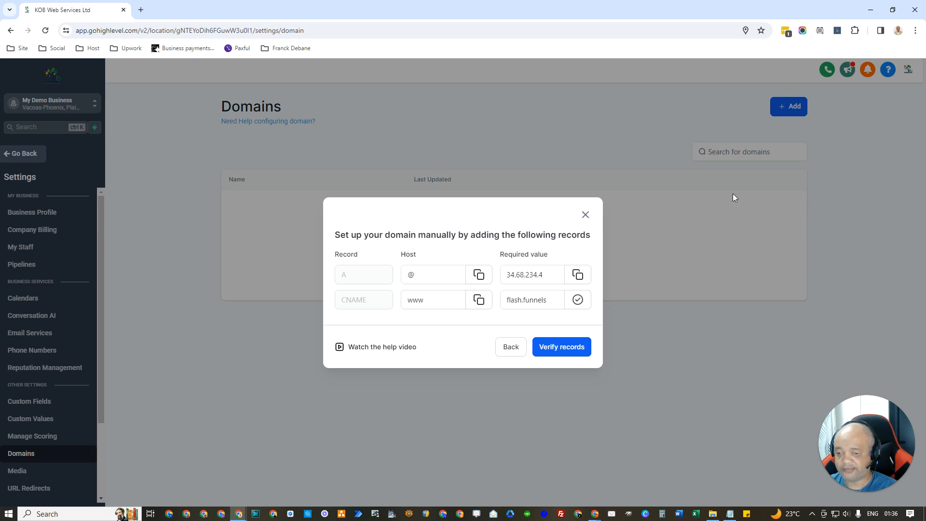
{"action": "left_click", "coordinate": [870, 10]}
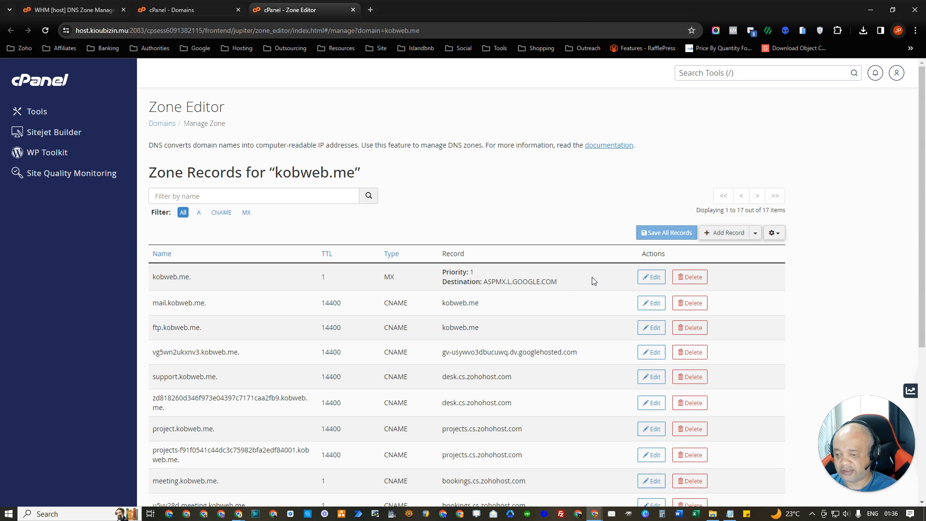
Step: Add a www CNAME record pointing to flash.funnels.msgsndr.com and try saving it
{"action": "left_click", "coordinate": [755, 233]}
{"action": "left_click", "coordinate": [731, 262]}
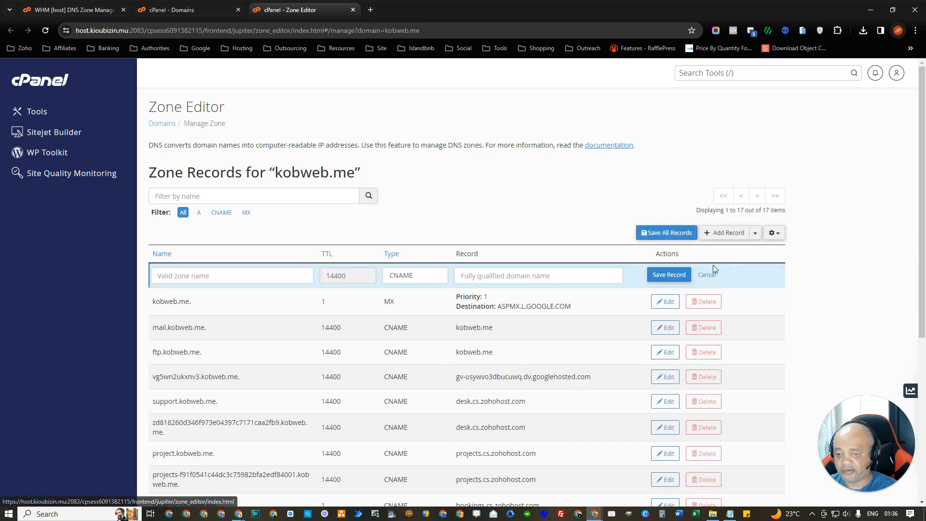
{"action": "left_click", "coordinate": [233, 279]}
{"action": "type", "text": "www"}
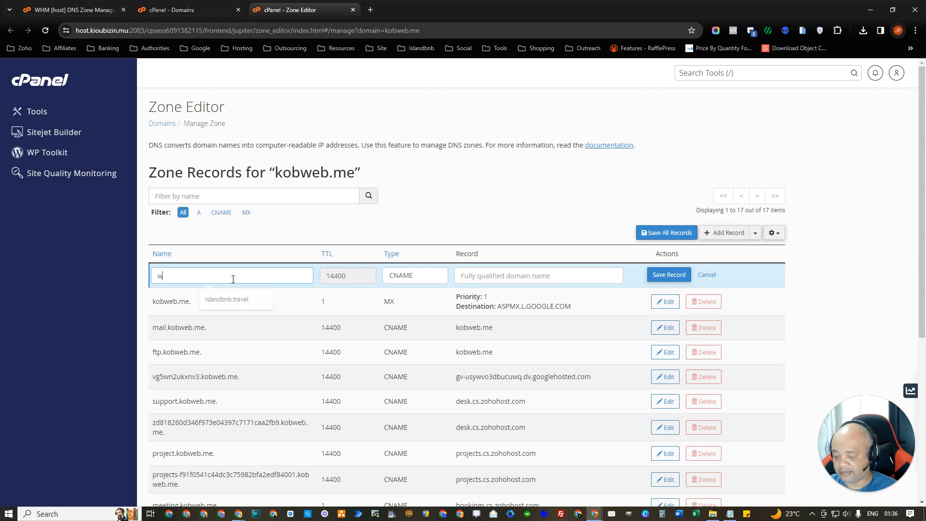
{"action": "left_click", "coordinate": [477, 279]}
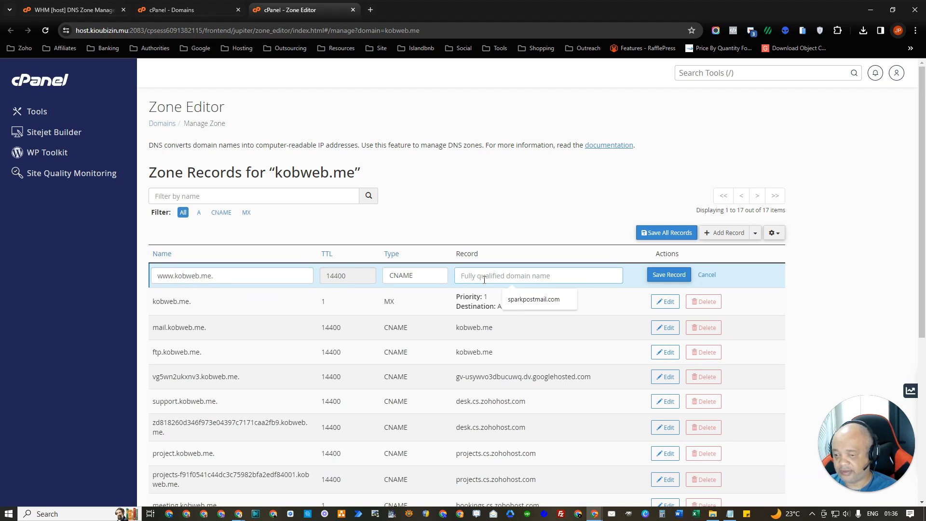
{"action": "key", "text": "ctrl+v"}
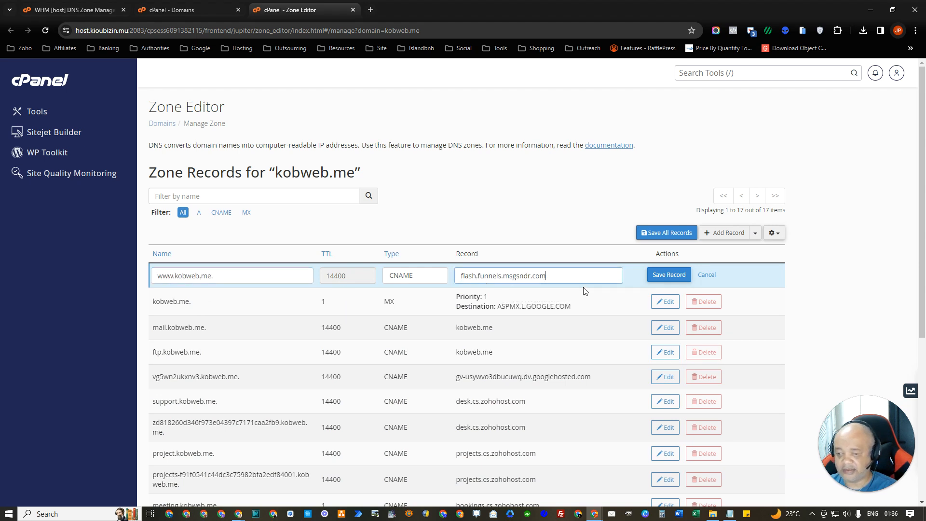
{"action": "left_click", "coordinate": [661, 275]}
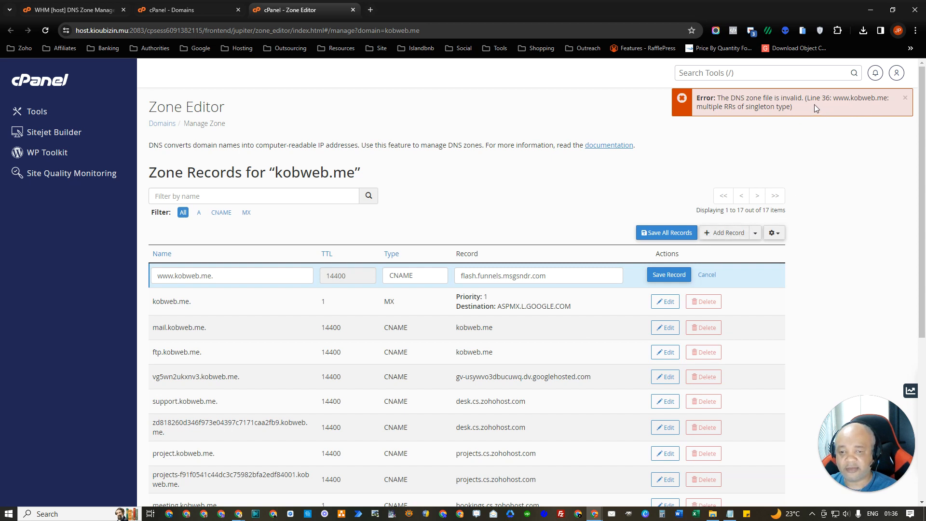
Step: Dismiss the invalid zone file error and scan the kobweb.me records for the conflicting entry
{"action": "left_click", "coordinate": [905, 98]}
{"action": "scroll", "coordinate": [544, 345], "scroll_direction": "down", "scroll_amount": 1}
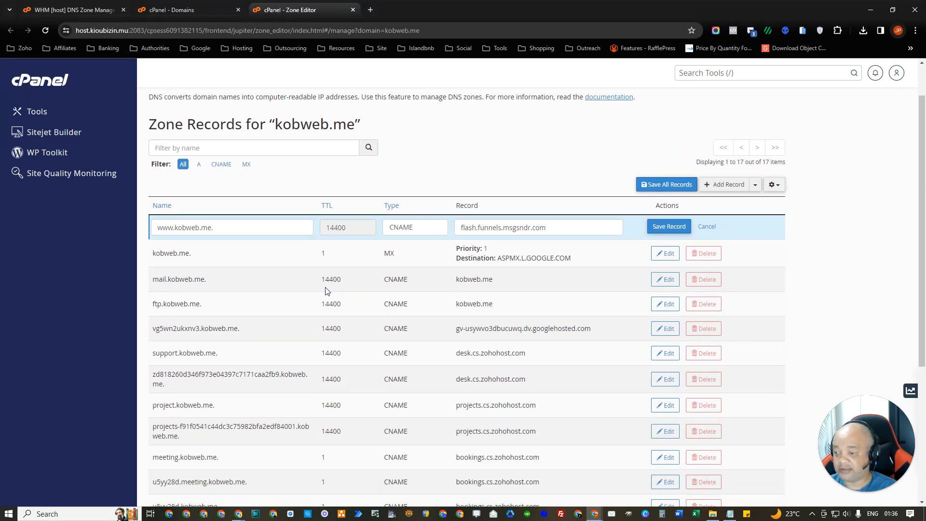
{"action": "scroll", "coordinate": [326, 291], "scroll_direction": "down", "scroll_amount": 2}
{"action": "scroll", "coordinate": [325, 289], "scroll_direction": "down", "scroll_amount": 3}
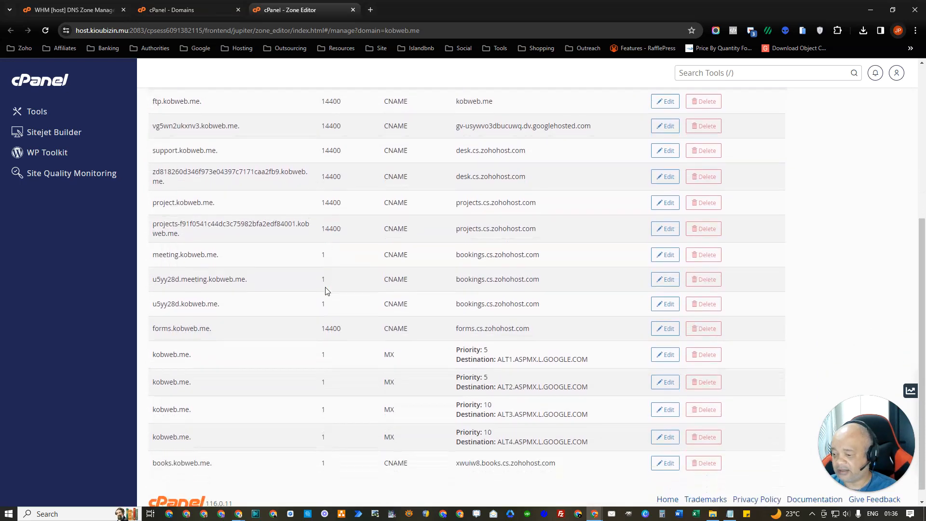
{"action": "scroll", "coordinate": [325, 291], "scroll_direction": "up", "scroll_amount": 5}
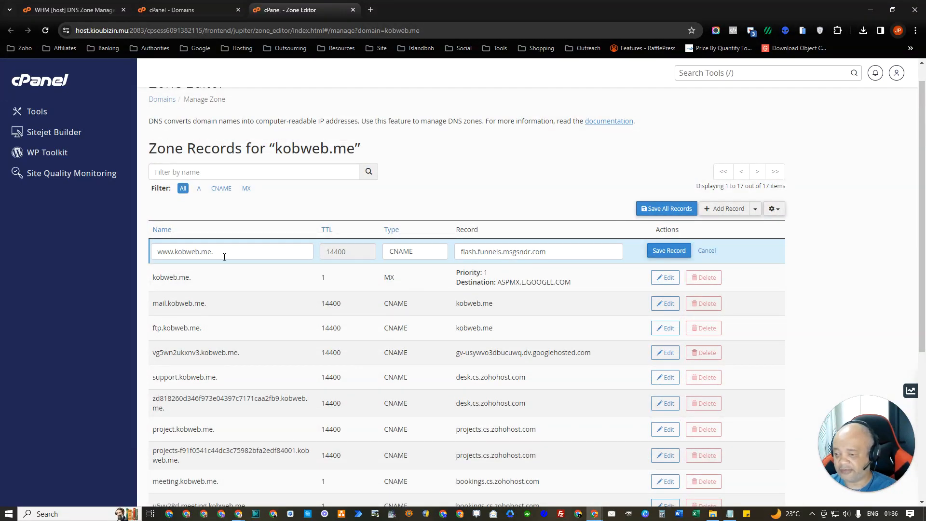
{"action": "scroll", "coordinate": [361, 320], "scroll_direction": "down", "scroll_amount": 1}
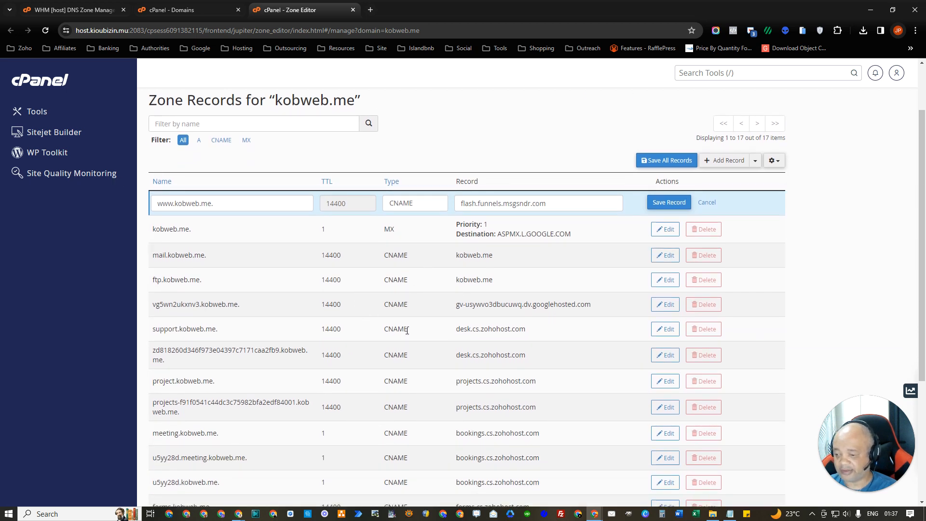
{"action": "scroll", "coordinate": [407, 331], "scroll_direction": "down", "scroll_amount": 3}
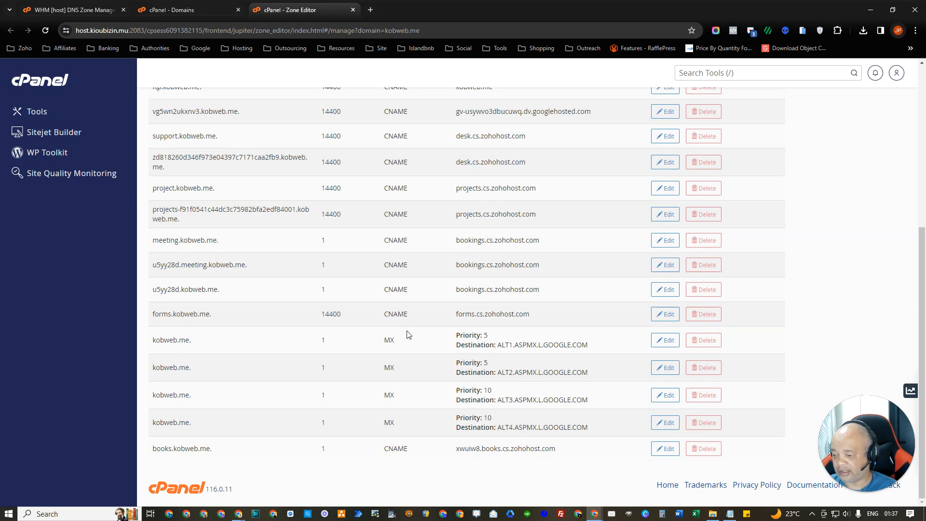
{"action": "scroll", "coordinate": [405, 335], "scroll_direction": "up", "scroll_amount": 4}
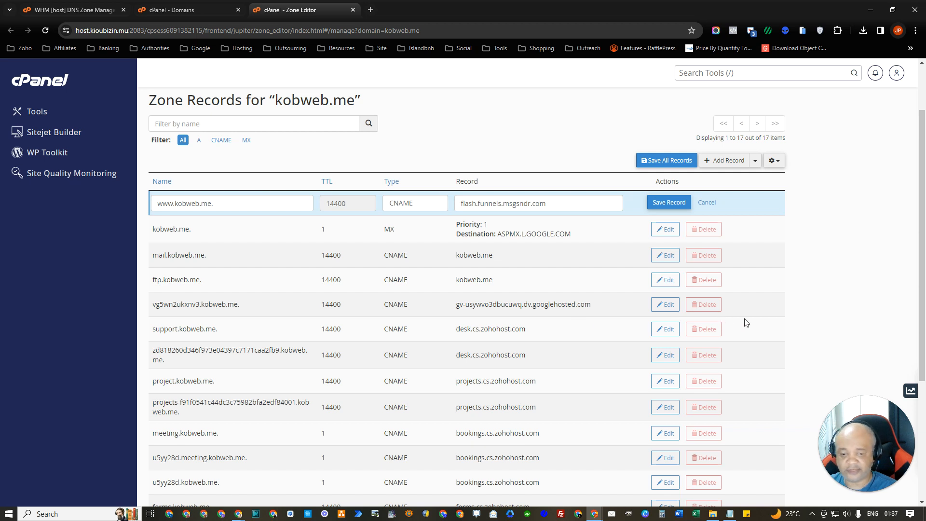
Step: Re-add the www CNAME record to flash.funnels.msgsndr.com and save it
{"action": "left_click", "coordinate": [895, 372]}
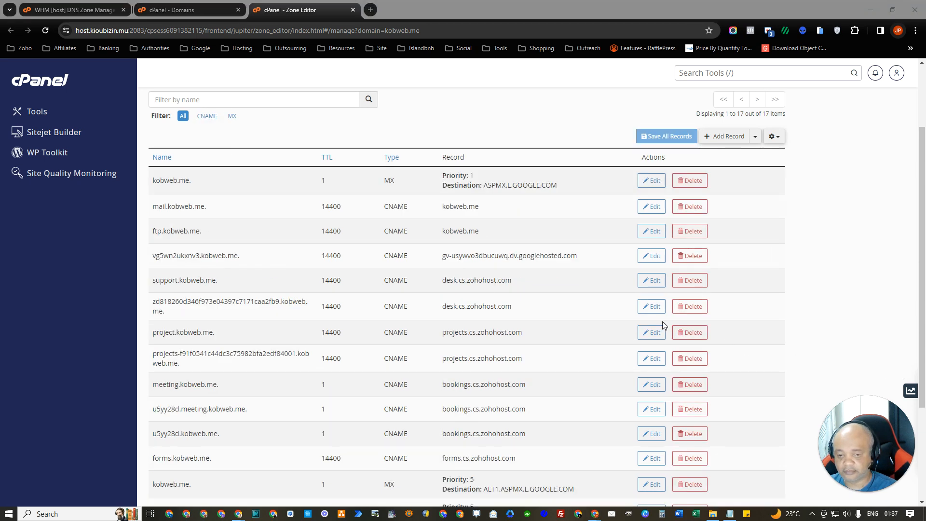
{"action": "scroll", "coordinate": [664, 319], "scroll_direction": "up", "scroll_amount": 3}
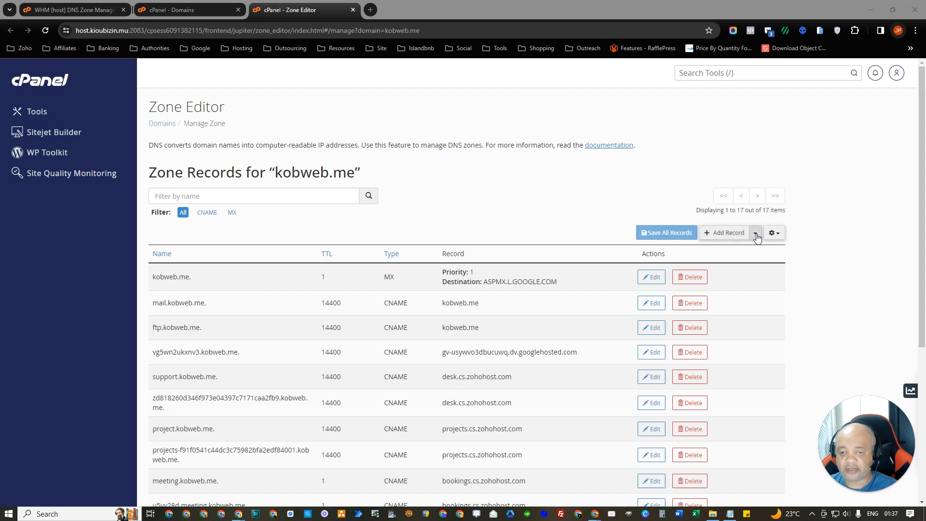
{"action": "left_click", "coordinate": [755, 232]}
{"action": "left_click", "coordinate": [701, 264]}
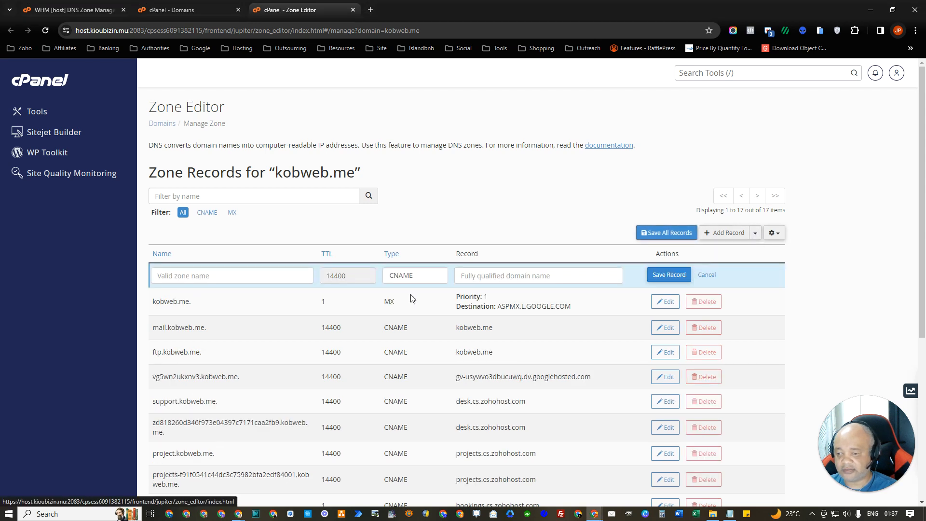
{"action": "left_click", "coordinate": [224, 273]}
{"action": "type", "text": "www"}
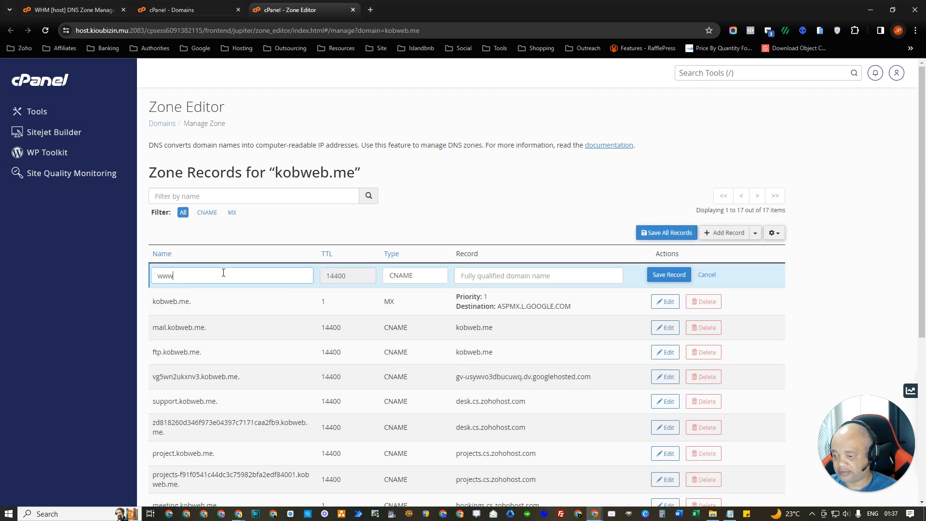
{"action": "left_click", "coordinate": [493, 274]}
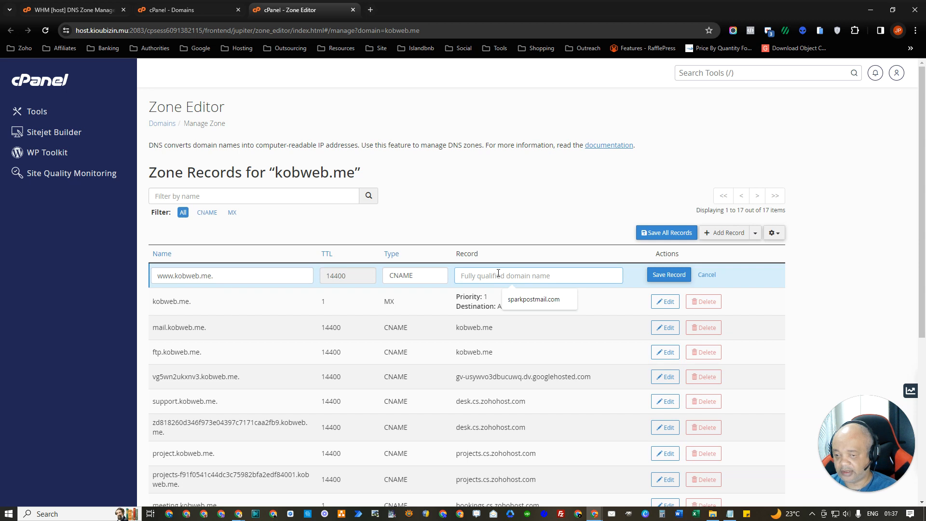
{"action": "type", "text": "flash.funnels.msgsndr.com"}
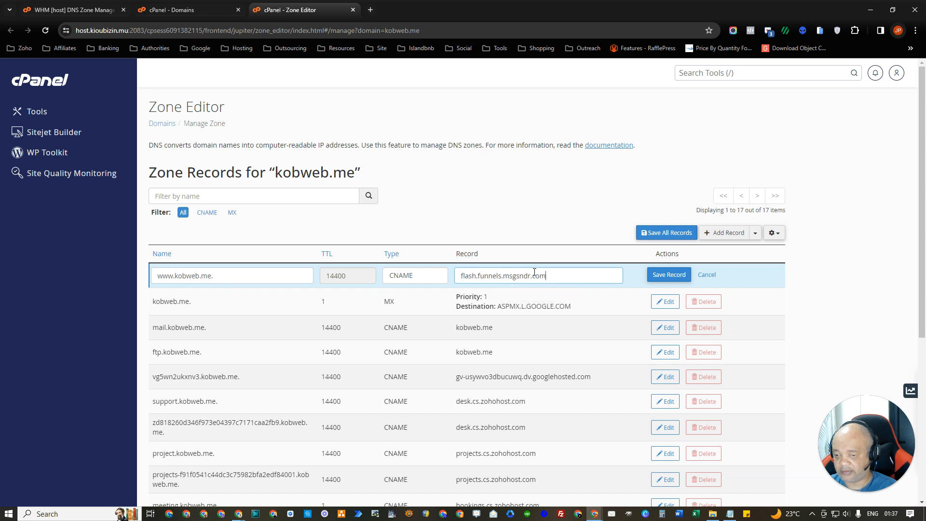
{"action": "left_click", "coordinate": [667, 277]}
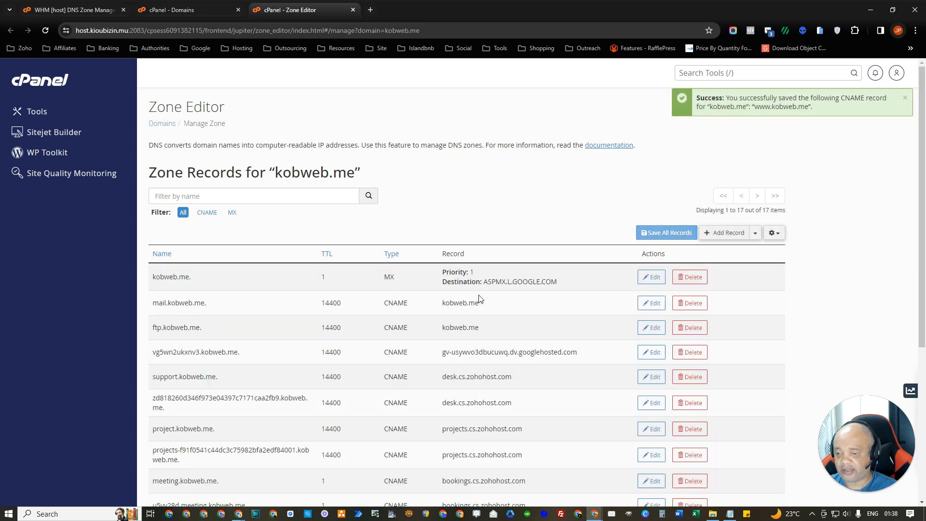
Step: Review the kobweb.me record list after saving the www CNAME
{"action": "scroll", "coordinate": [480, 299], "scroll_direction": "down", "scroll_amount": 5}
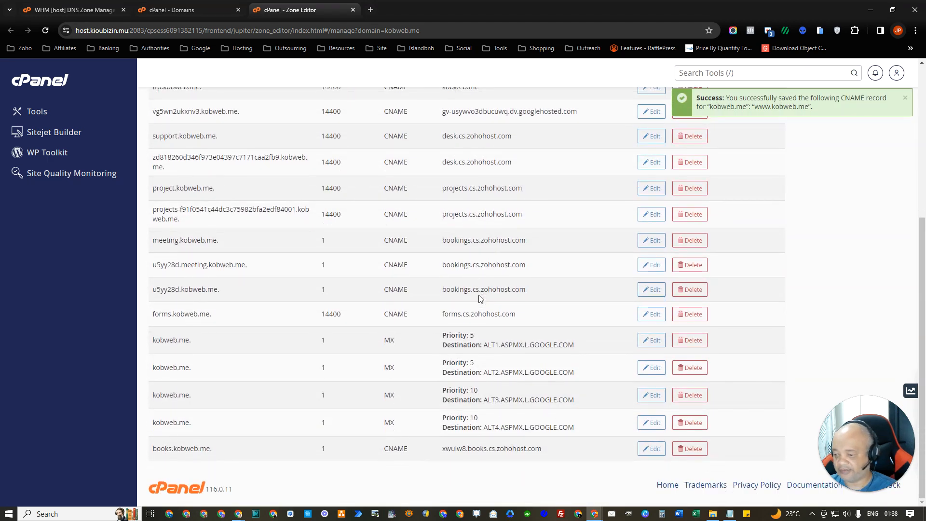
{"action": "scroll", "coordinate": [479, 298], "scroll_direction": "up", "scroll_amount": 5}
{"action": "scroll", "coordinate": [479, 299], "scroll_direction": "down", "scroll_amount": 2}
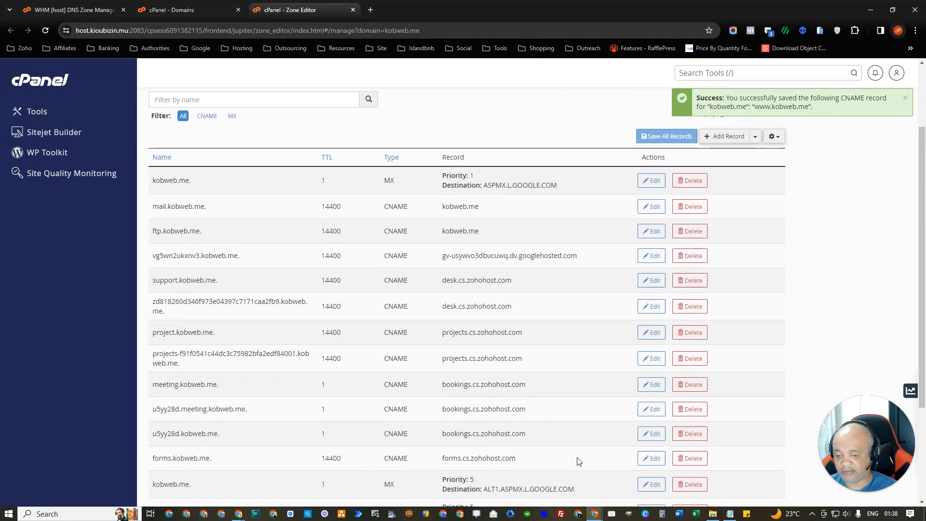
{"action": "left_click", "coordinate": [238, 514]}
Step: Switch to the GoHighLevel window showing the manual kobweb.me setup dialog
{"action": "left_click", "coordinate": [300, 481]}
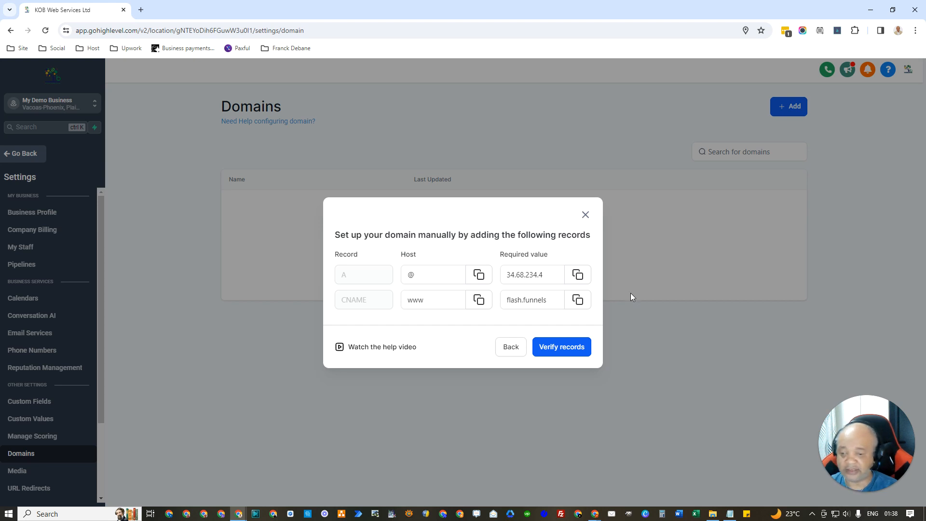
Step: Verify the kobweb.me DNS records and check the funnel list, which is empty
{"action": "left_click", "coordinate": [568, 354]}
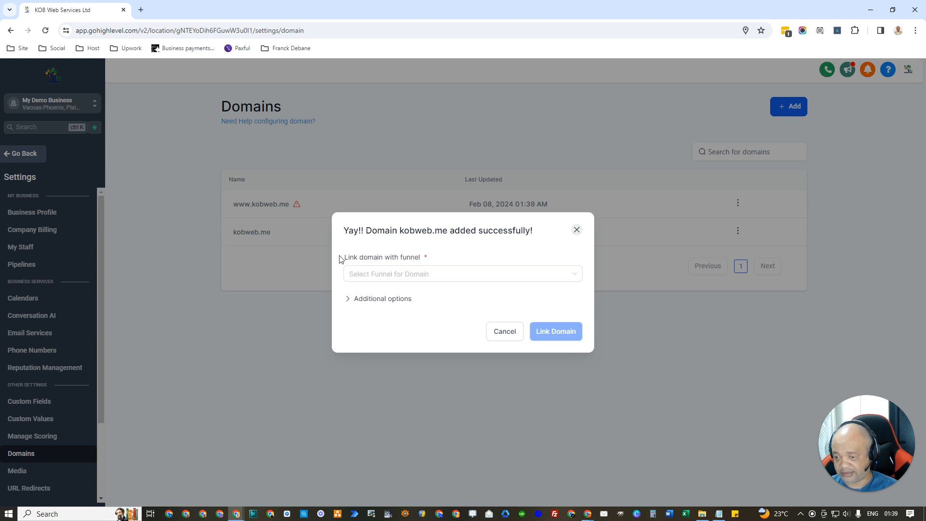
{"action": "left_click_drag", "start_coordinate": [343, 258], "coordinate": [426, 259]}
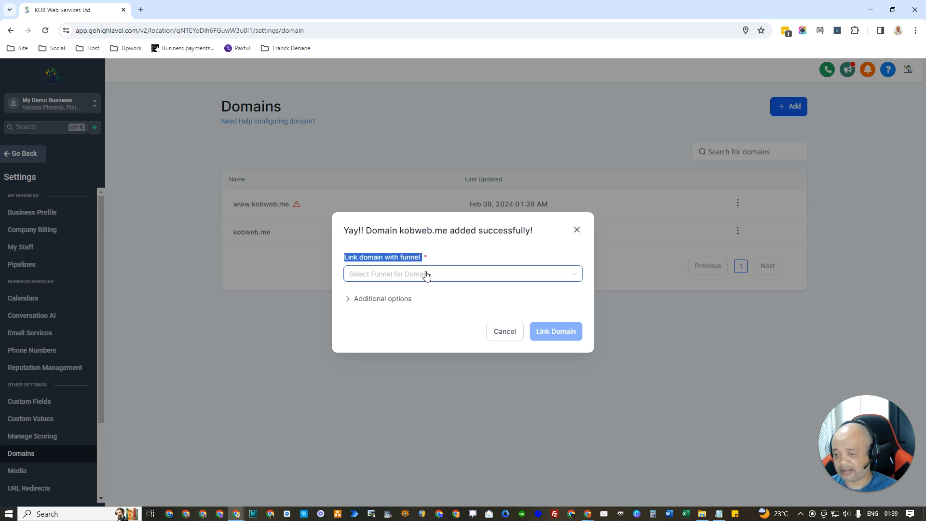
{"action": "left_click", "coordinate": [426, 273]}
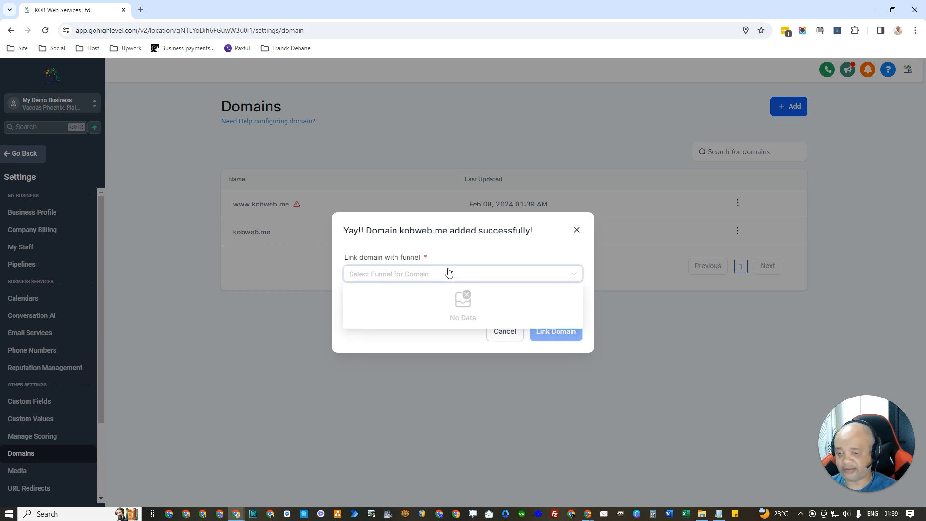
{"action": "left_click", "coordinate": [448, 261]}
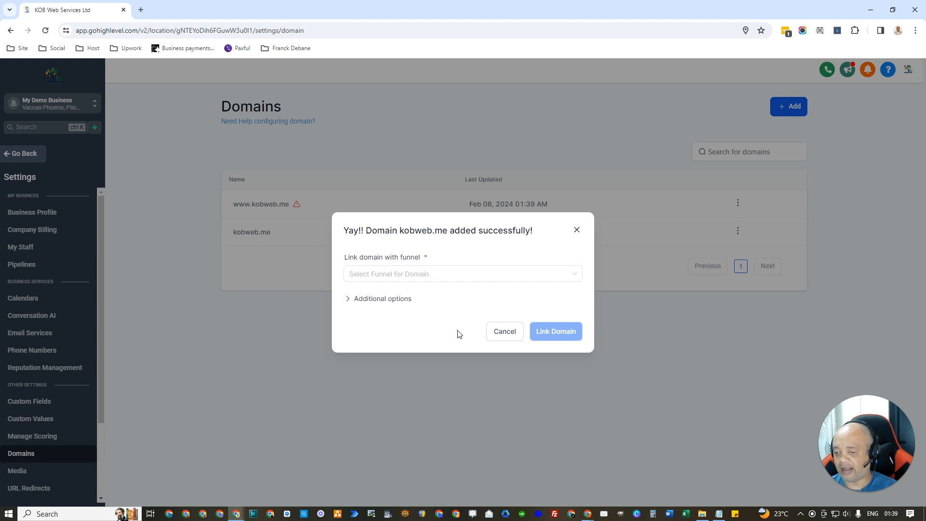
Step: Check the empty default 404 page list under additional options, then cancel without linking
{"action": "left_click", "coordinate": [400, 303]}
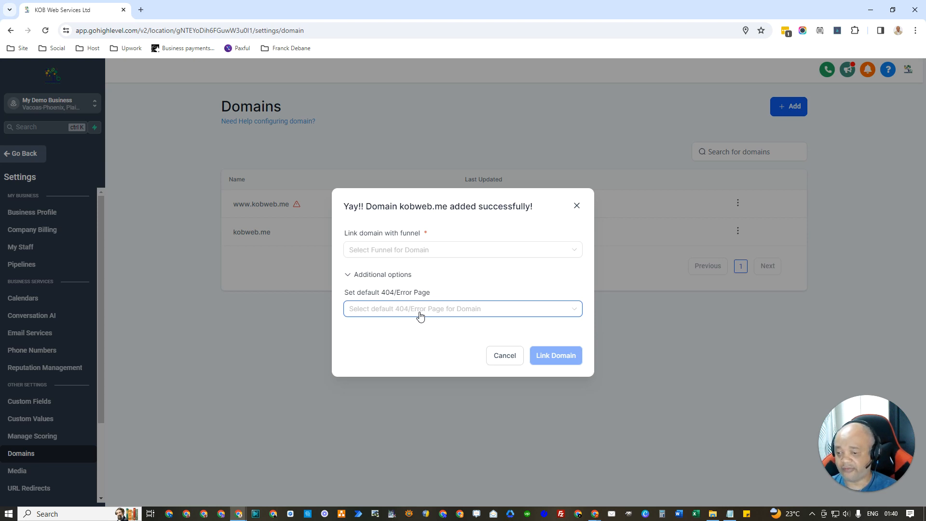
{"action": "left_click", "coordinate": [420, 315]}
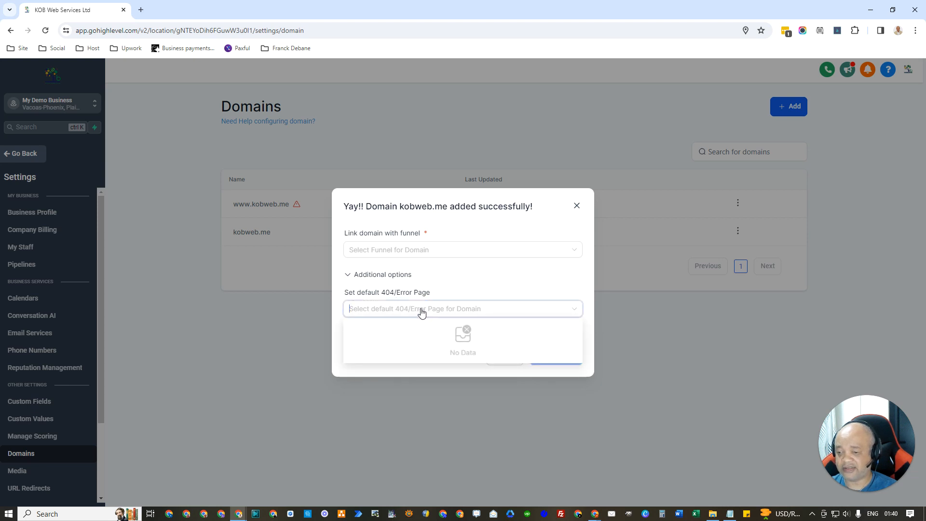
{"action": "left_click", "coordinate": [486, 287]}
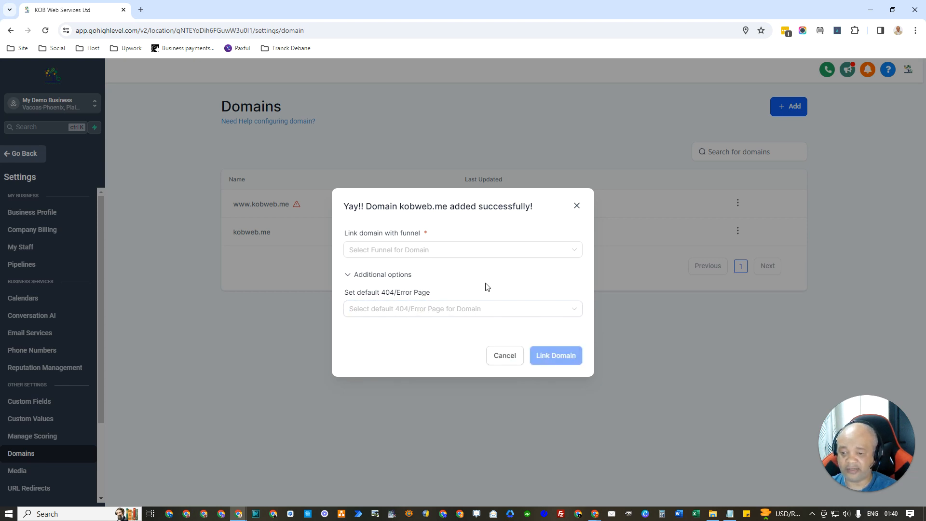
{"action": "left_click", "coordinate": [504, 357]}
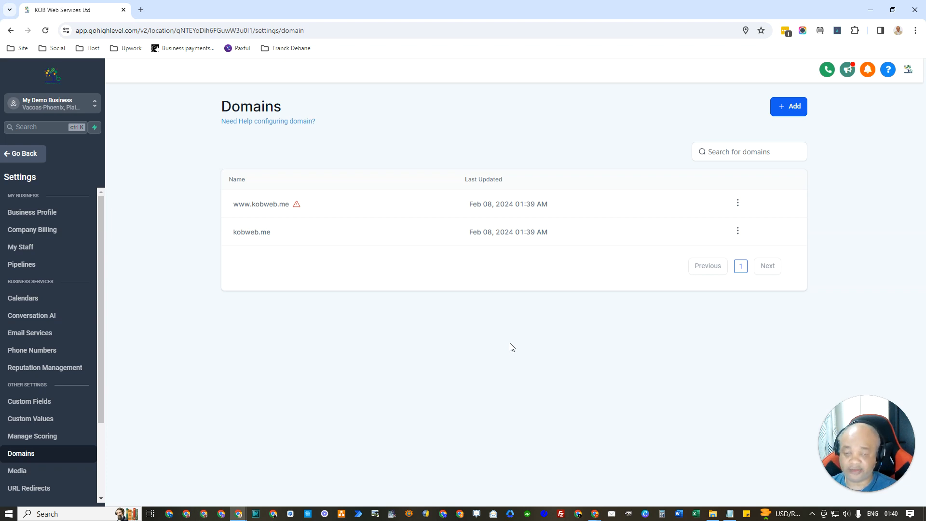
{"action": "mouse_move", "coordinate": [296, 206]}
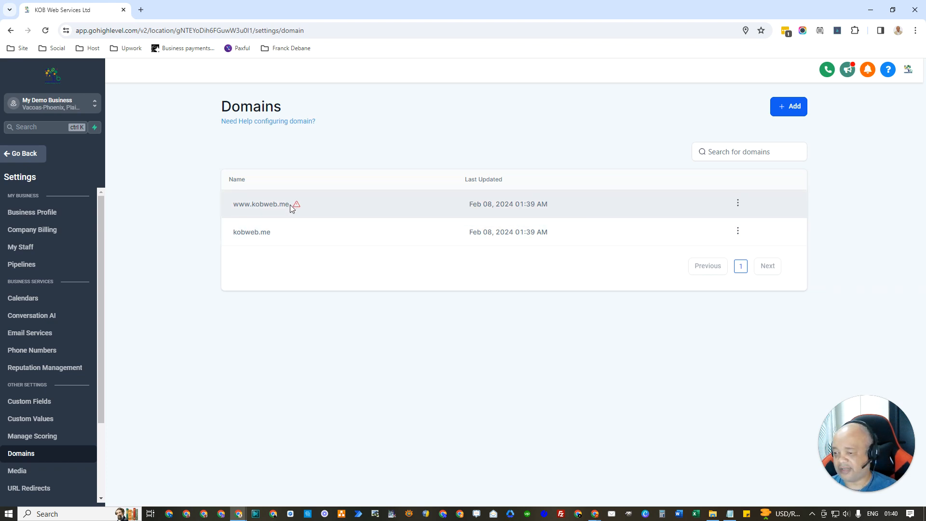
{"action": "left_click_drag", "start_coordinate": [285, 205], "coordinate": [233, 207]}
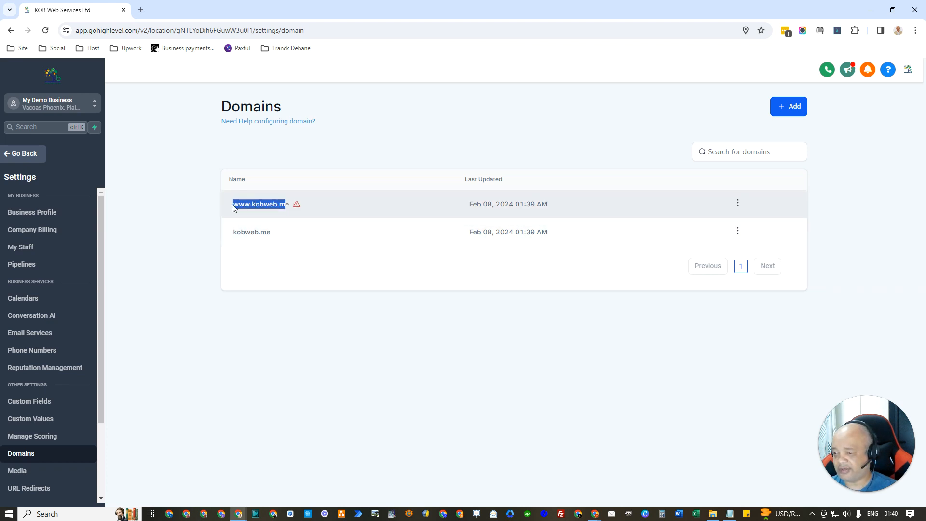
{"action": "left_click", "coordinate": [290, 208]}
{"action": "left_click_drag", "start_coordinate": [290, 208], "coordinate": [233, 202]}
{"action": "right_click", "coordinate": [251, 204]}
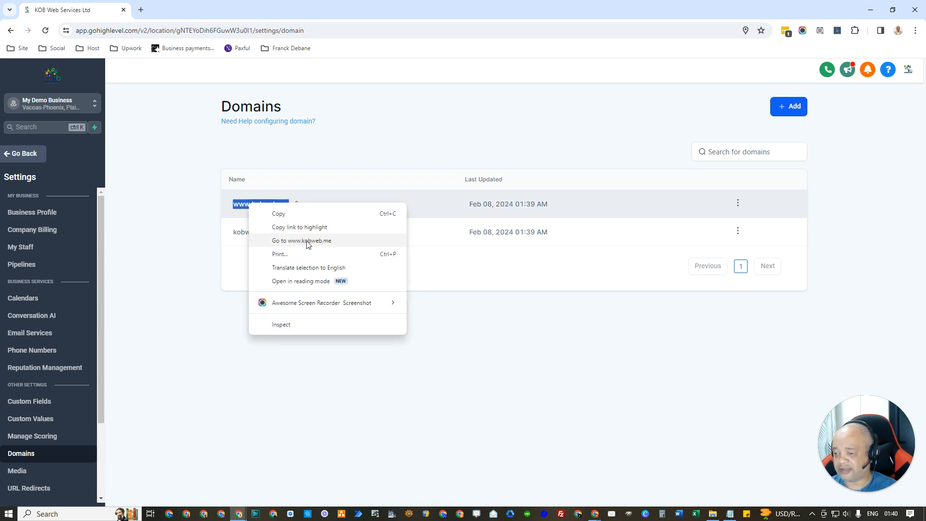
{"action": "left_click", "coordinate": [309, 241]}
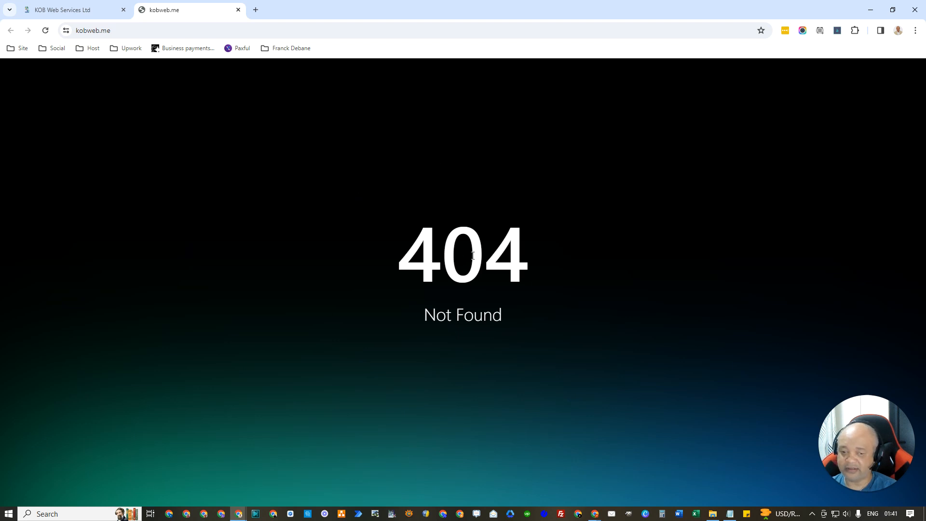
{"action": "left_click_drag", "start_coordinate": [399, 261], "coordinate": [543, 354]}
{"action": "left_click", "coordinate": [399, 199]}
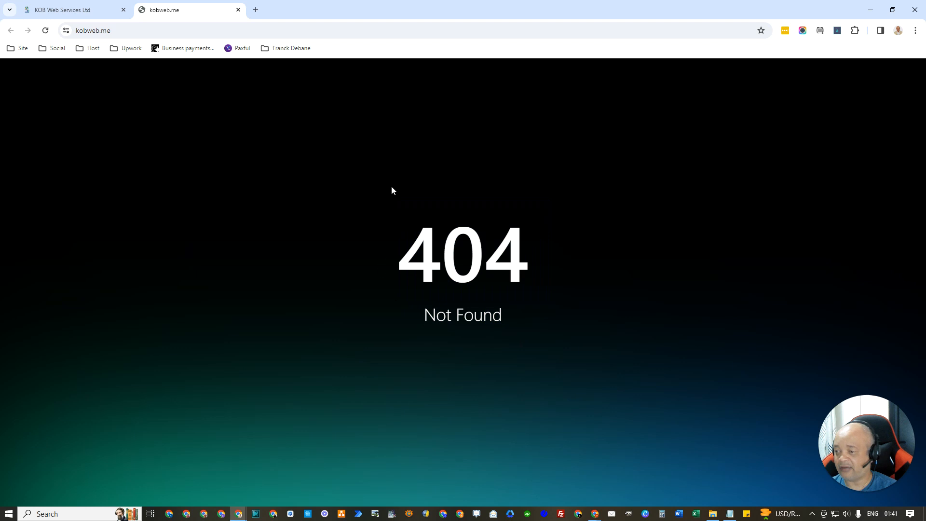
{"action": "left_click_drag", "start_coordinate": [399, 261], "coordinate": [534, 326]}
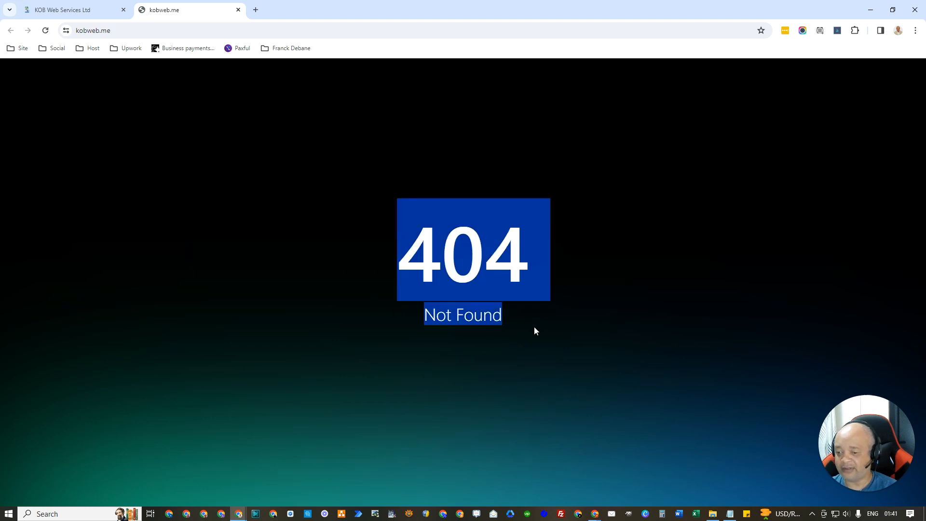
{"action": "left_click", "coordinate": [251, 197]}
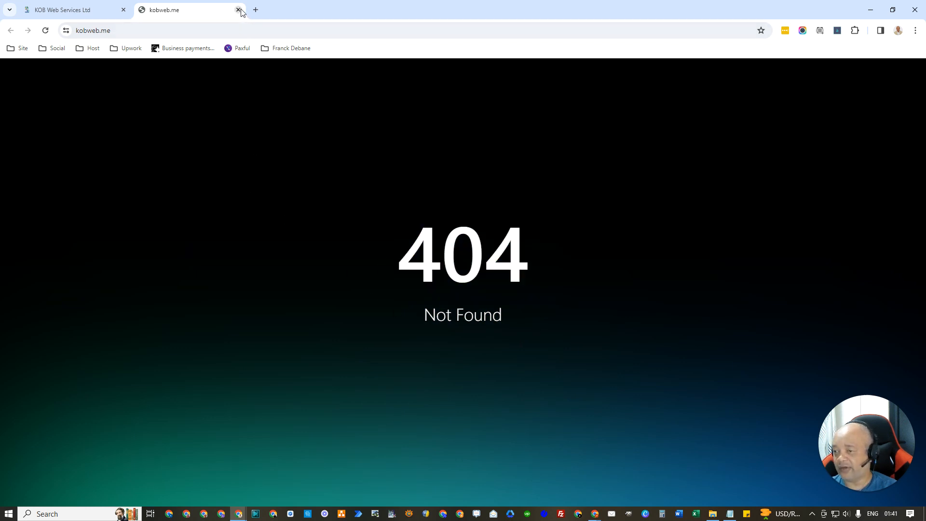
{"action": "left_click", "coordinate": [63, 12]}
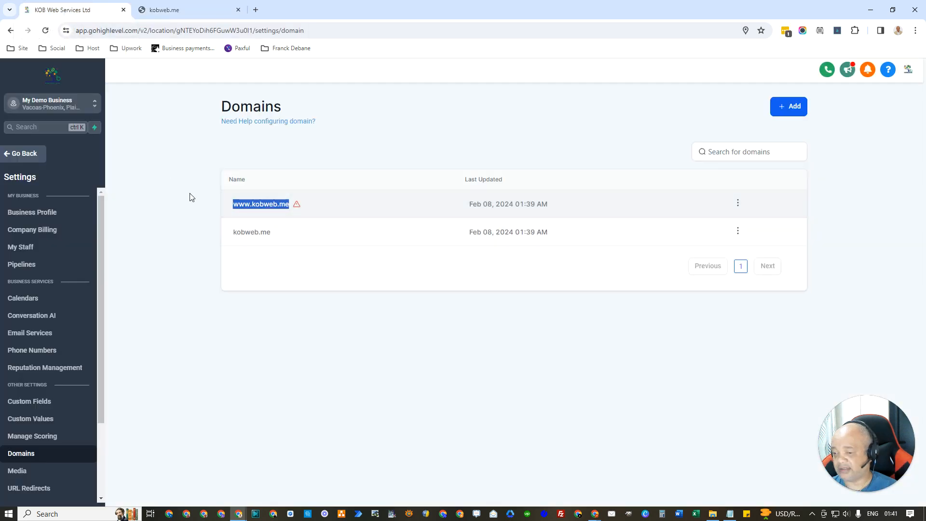
{"action": "left_click", "coordinate": [341, 337]}
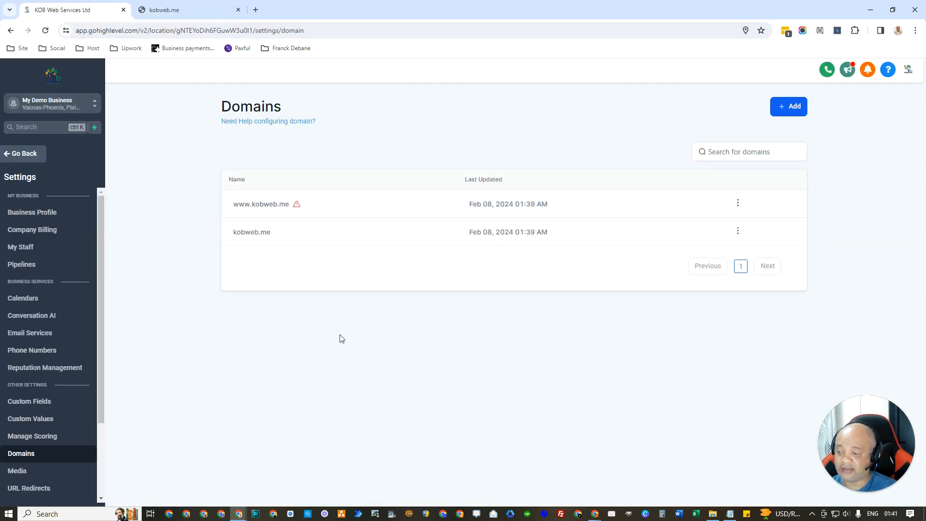